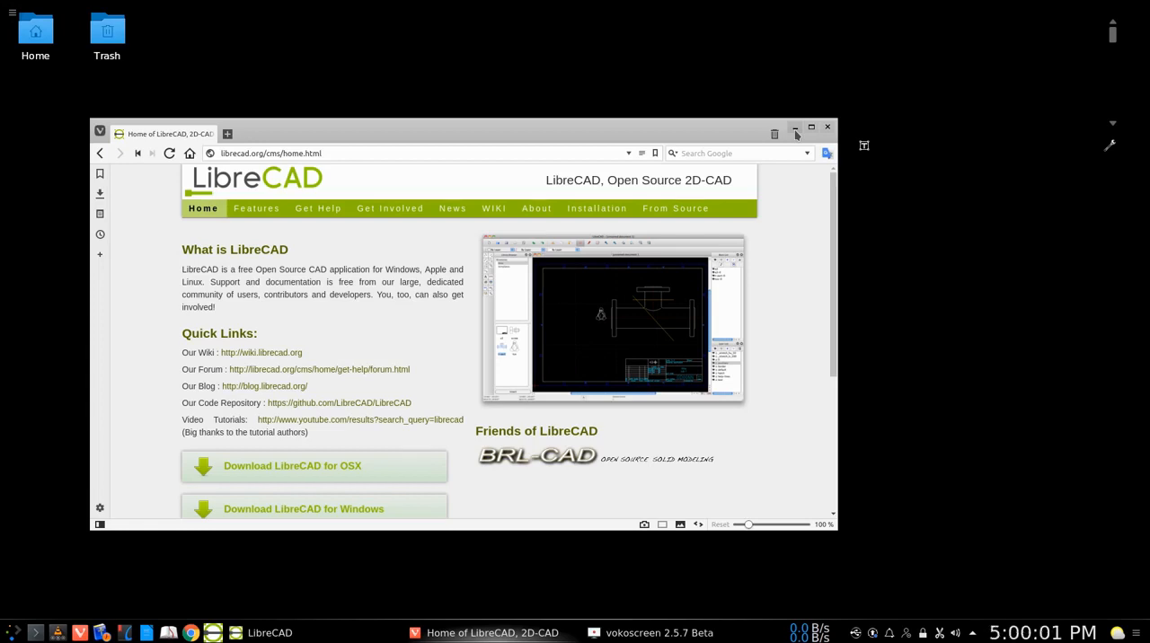
# Switch from the browser to LibreCAD and set the drawing's paper format to A3
pyautogui.click(795, 131)
pyautogui.click(326, 632)
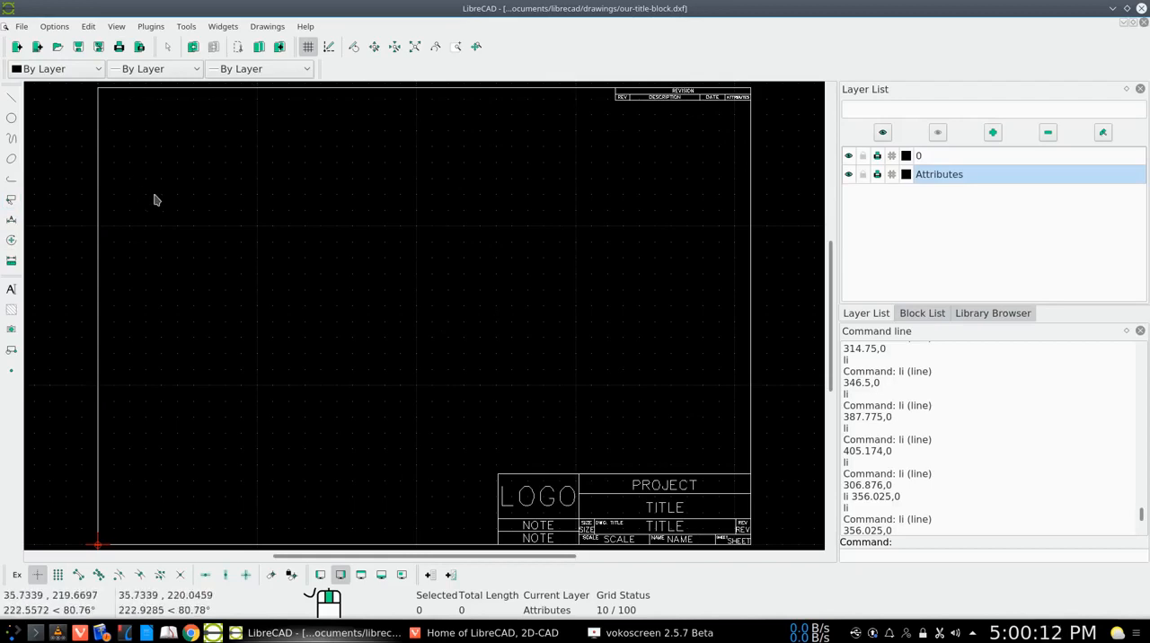
pyautogui.click(54, 26)
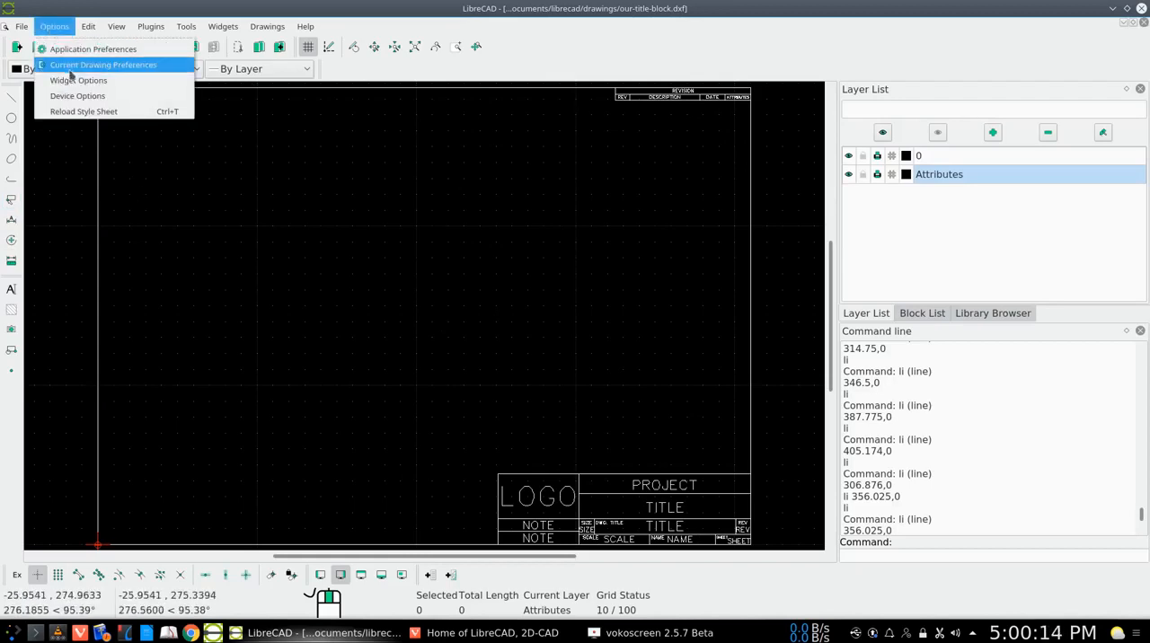
pyautogui.click(67, 65)
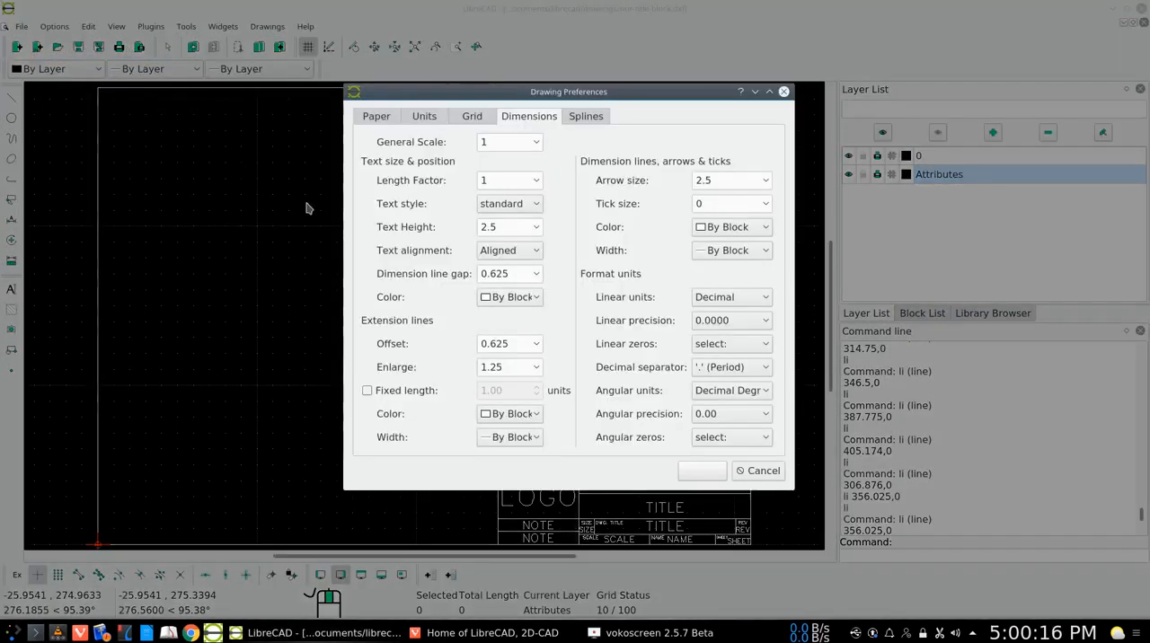
pyautogui.click(384, 117)
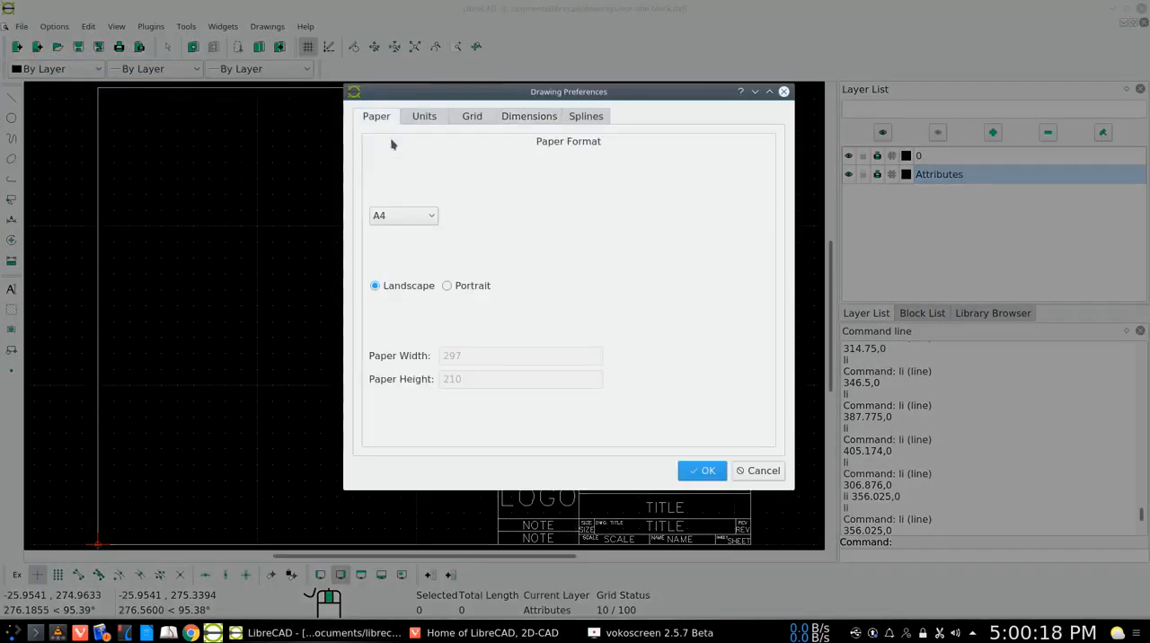
pyautogui.click(432, 222)
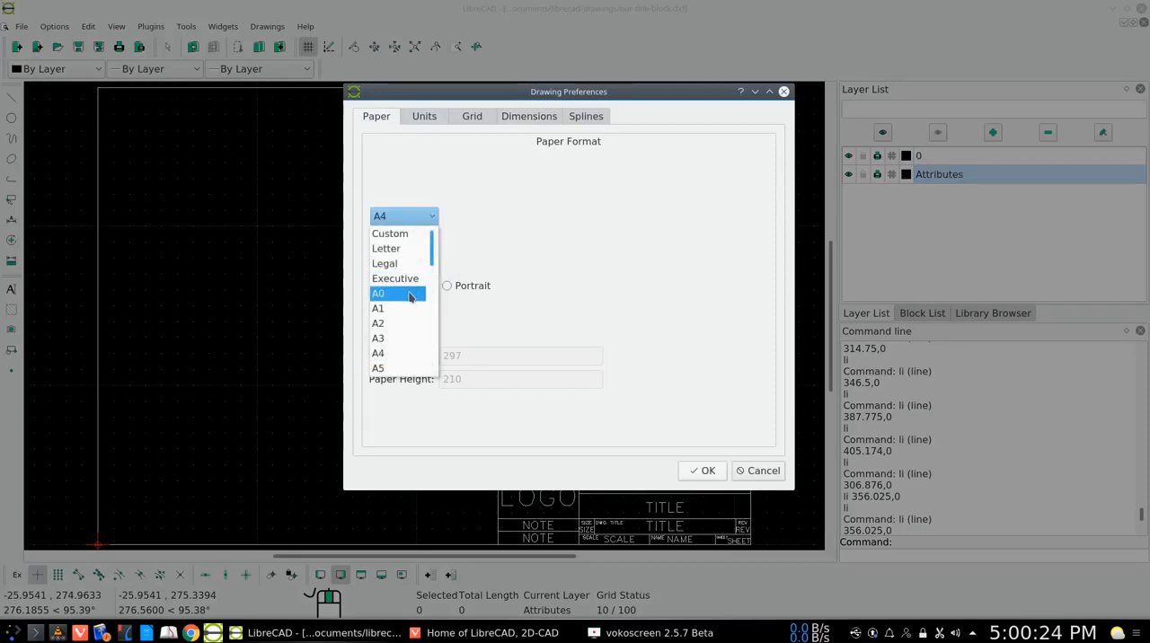
pyautogui.click(402, 339)
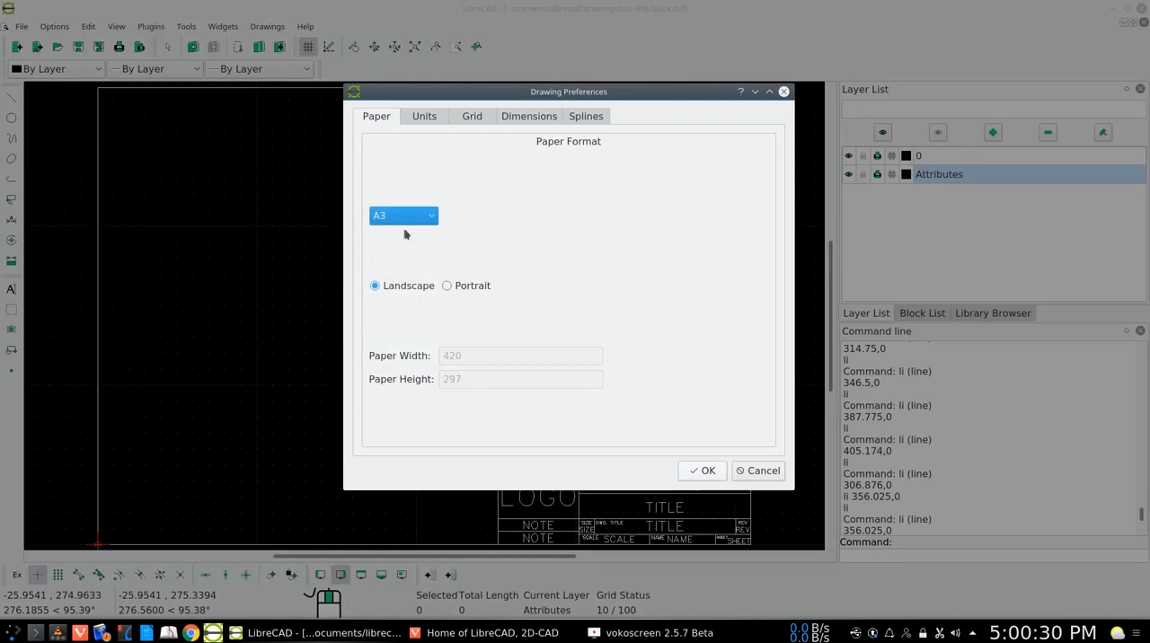
pyautogui.click(708, 472)
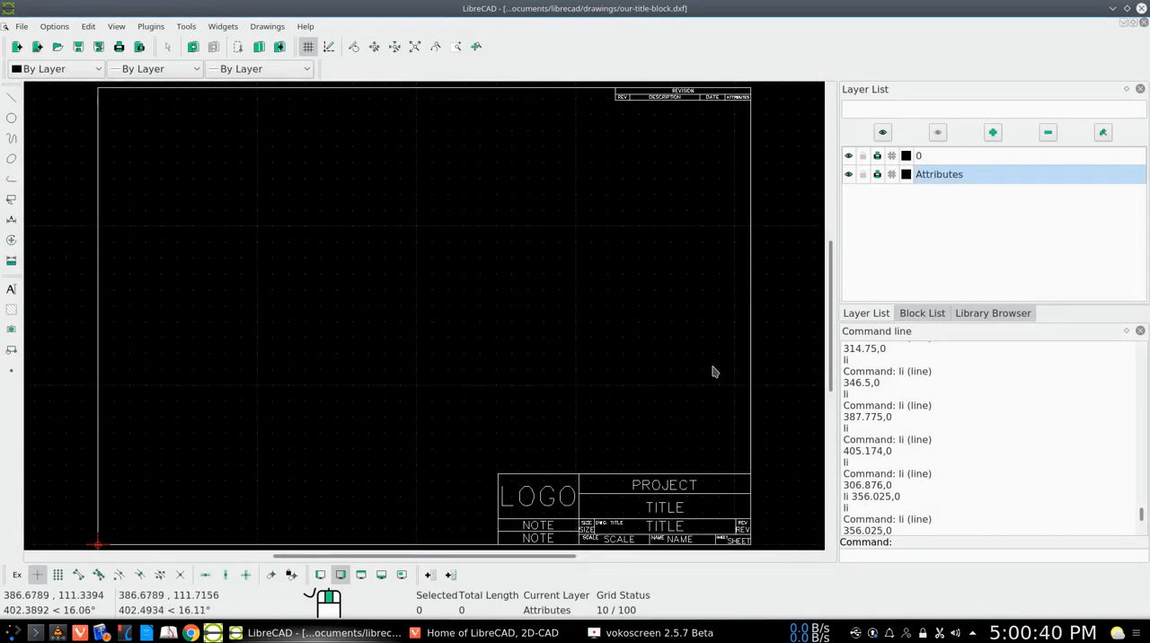
# Measure the horizontal point-to-point distance between the two vertical border lines, snapping on entities with horizontal and vertical restriction
pyautogui.click(12, 261)
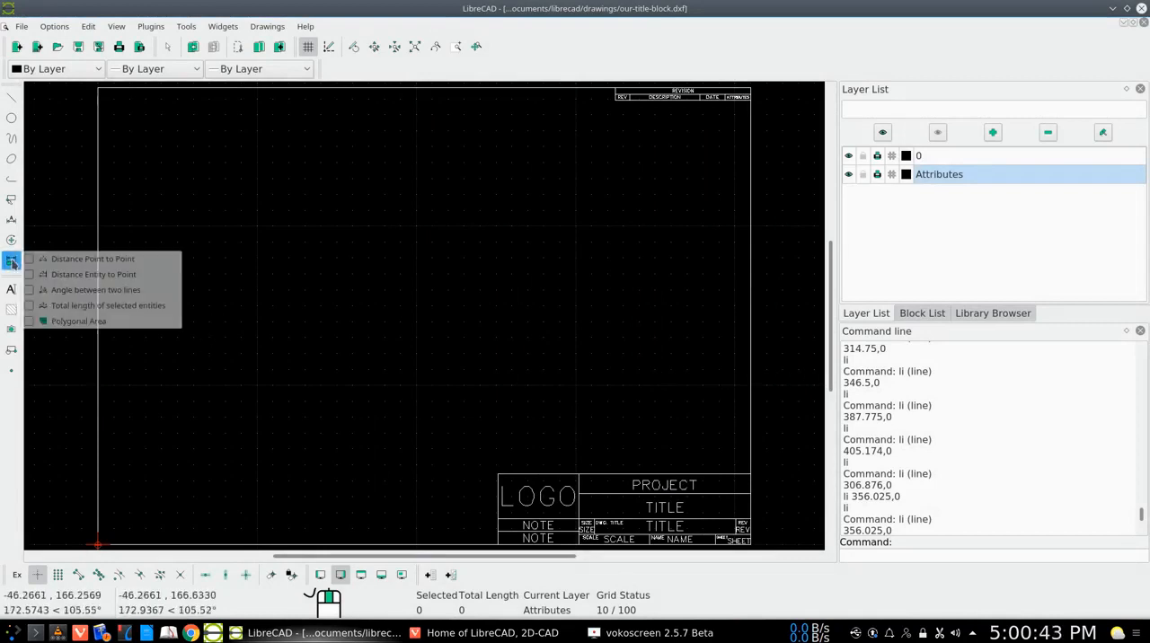
pyautogui.click(77, 261)
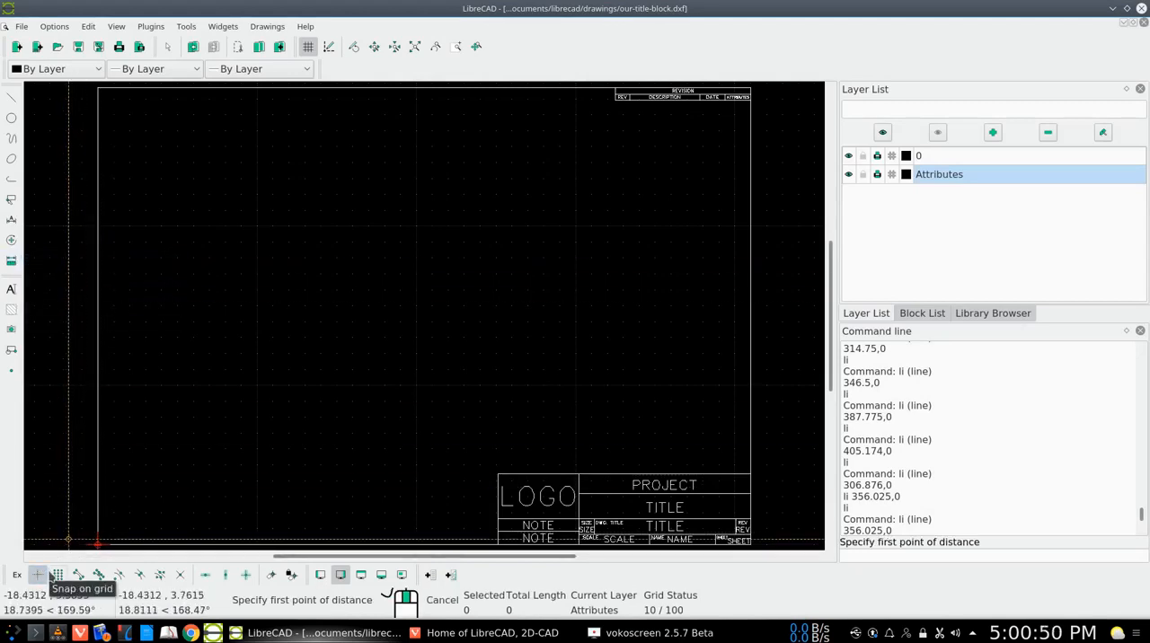
pyautogui.click(98, 576)
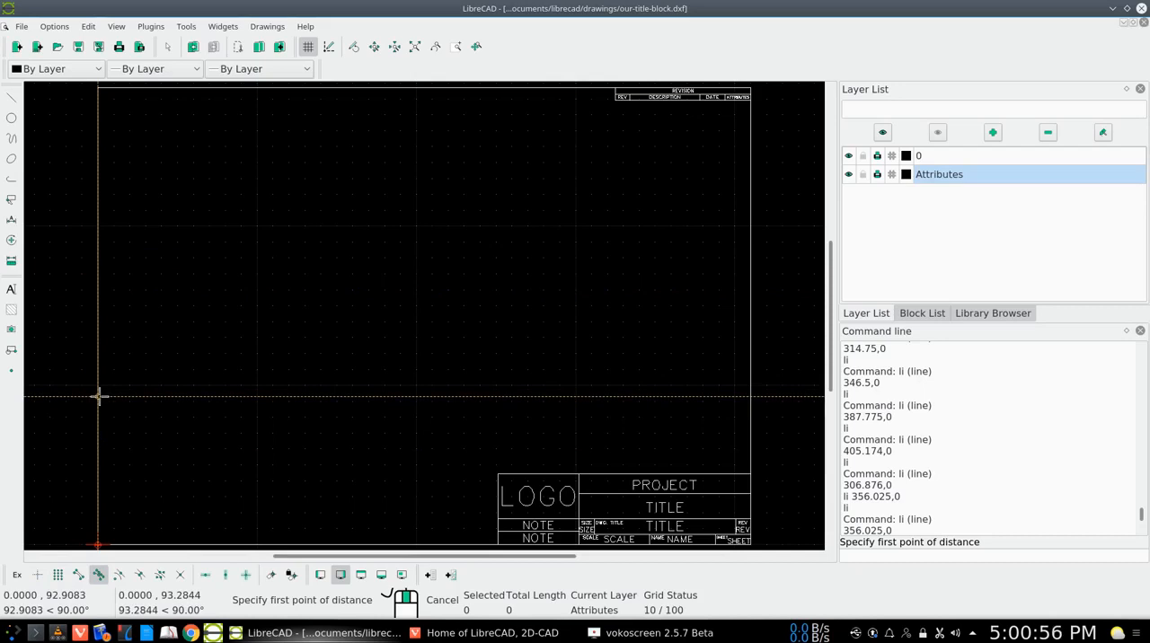
pyautogui.click(207, 576)
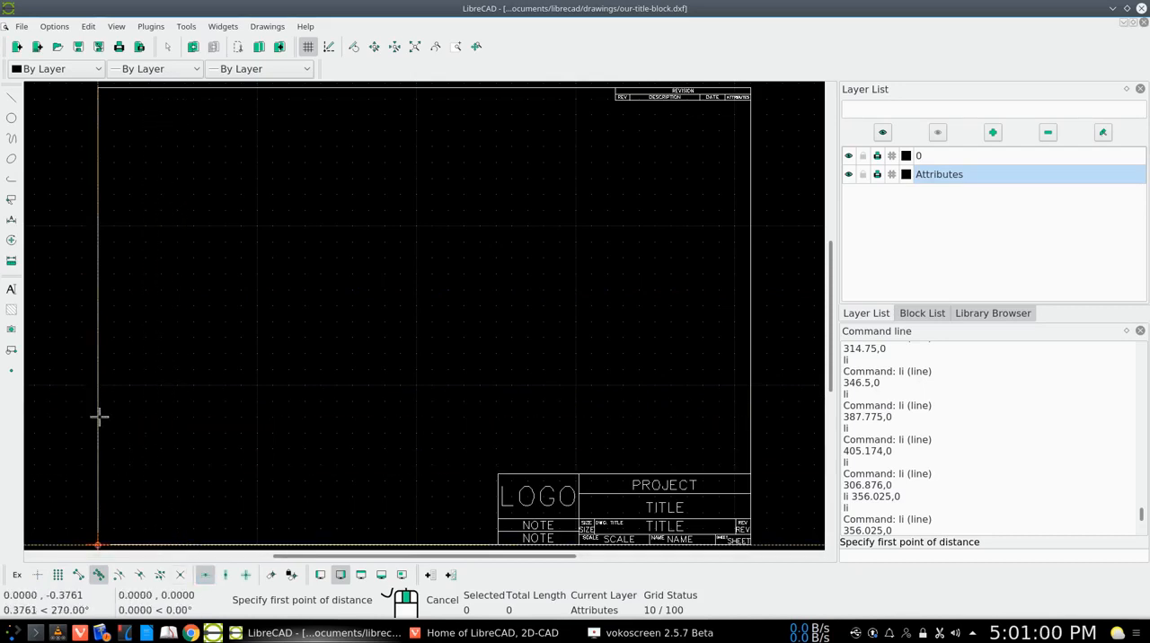
pyautogui.click(228, 577)
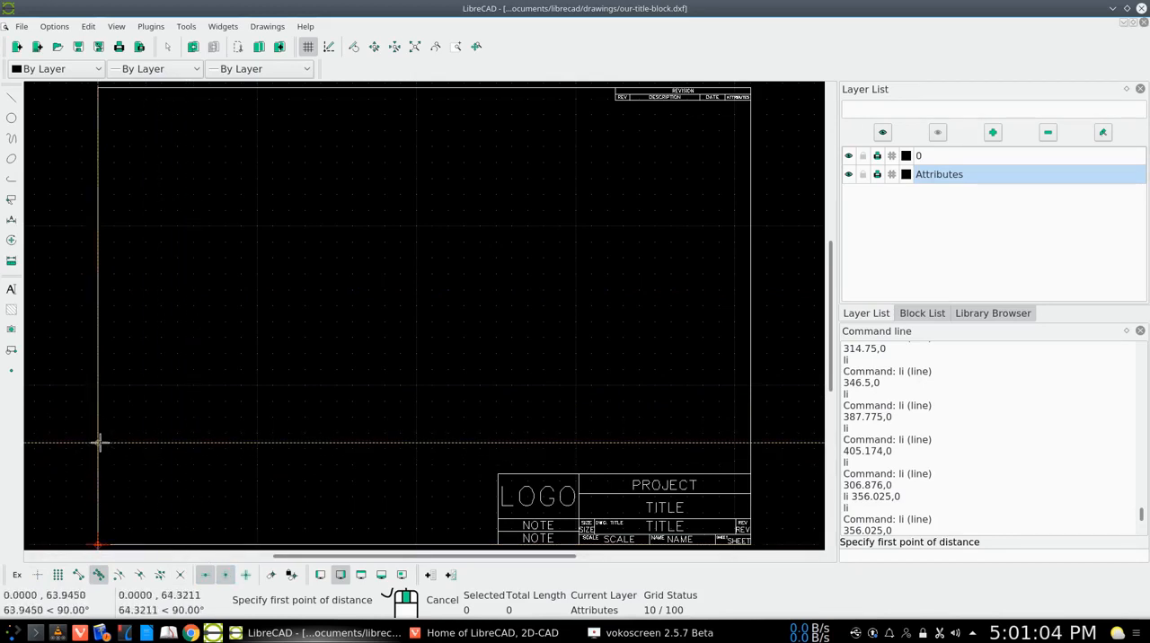
pyautogui.click(99, 440)
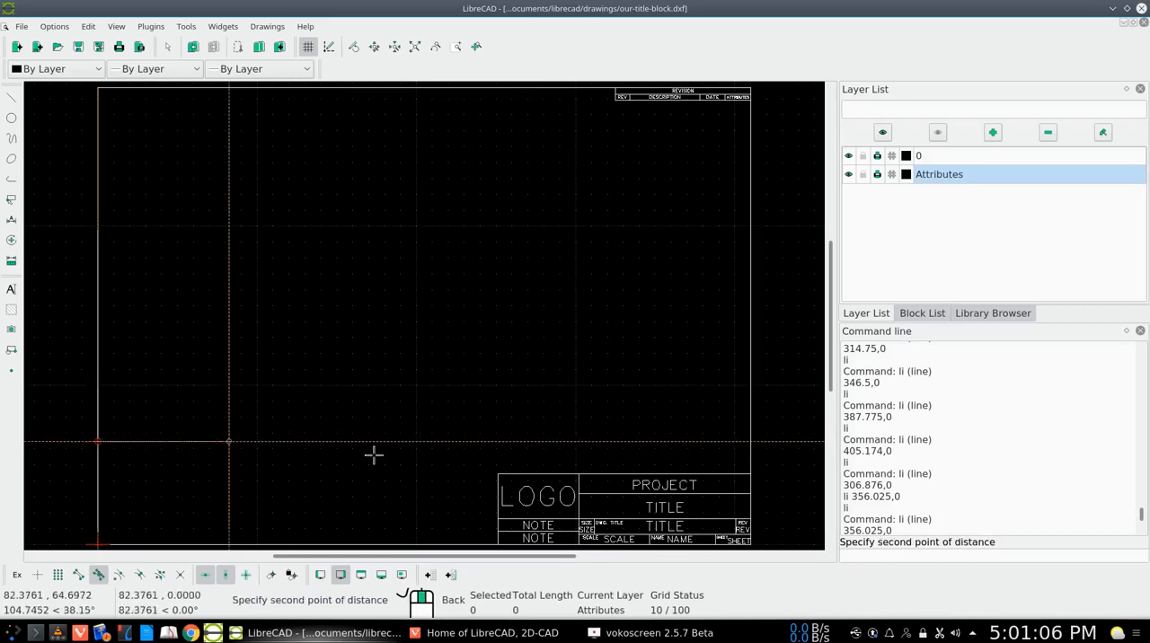
pyautogui.click(750, 440)
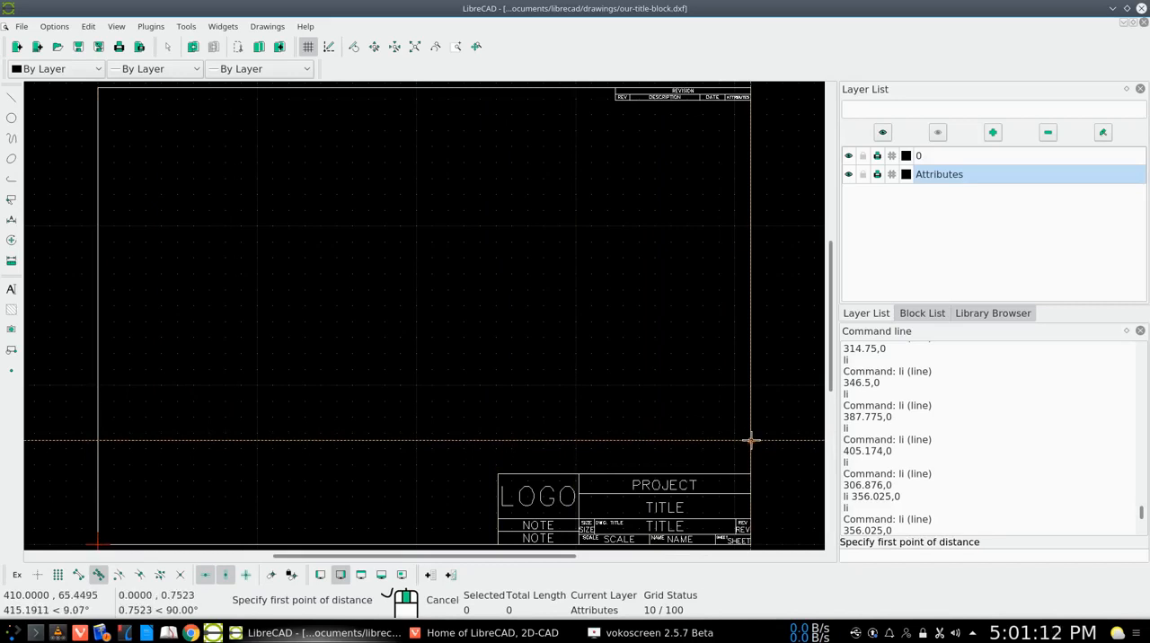
pyautogui.scroll(-5, 880, 459)
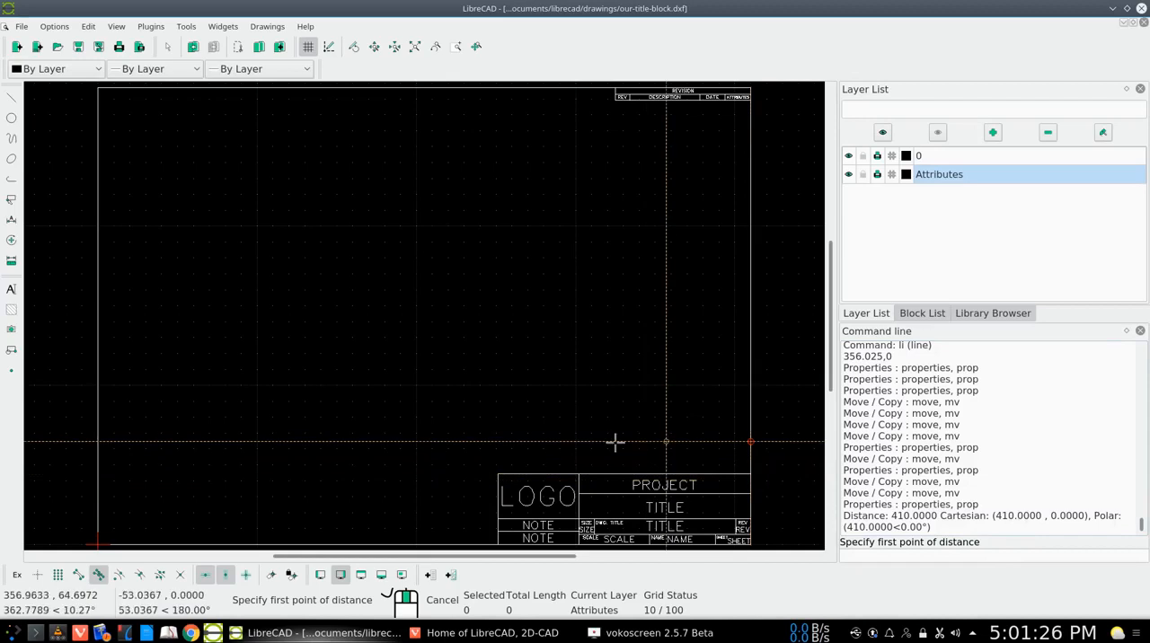
pyautogui.rightClick(535, 427)
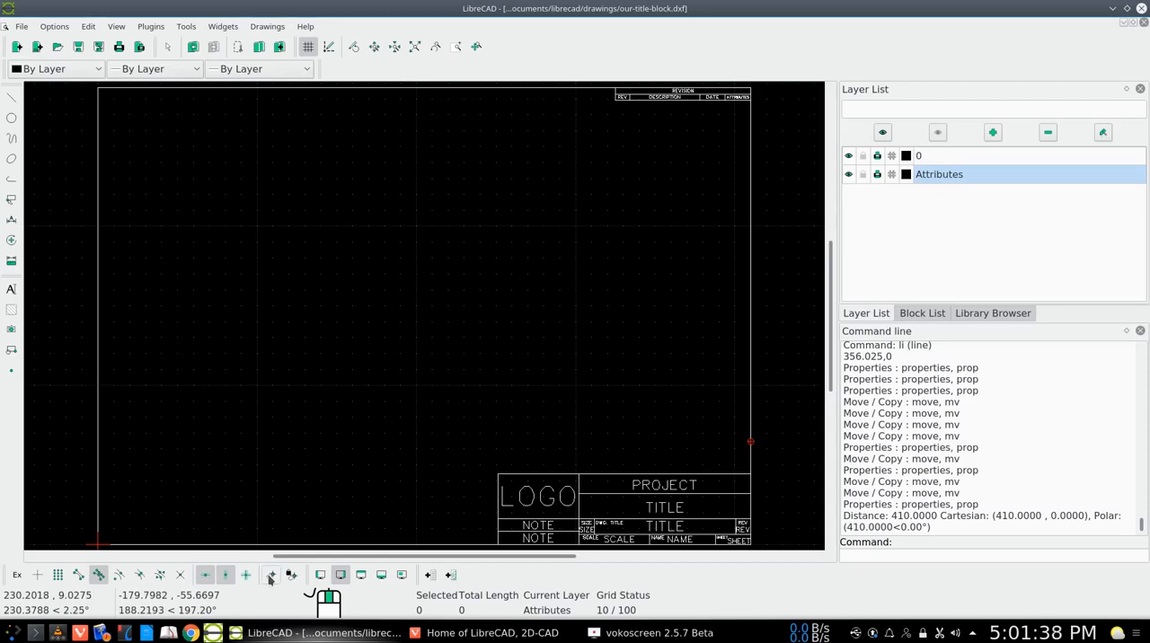
# Set the relative zero position at the lower-left corner of the drawing border
pyautogui.click(271, 580)
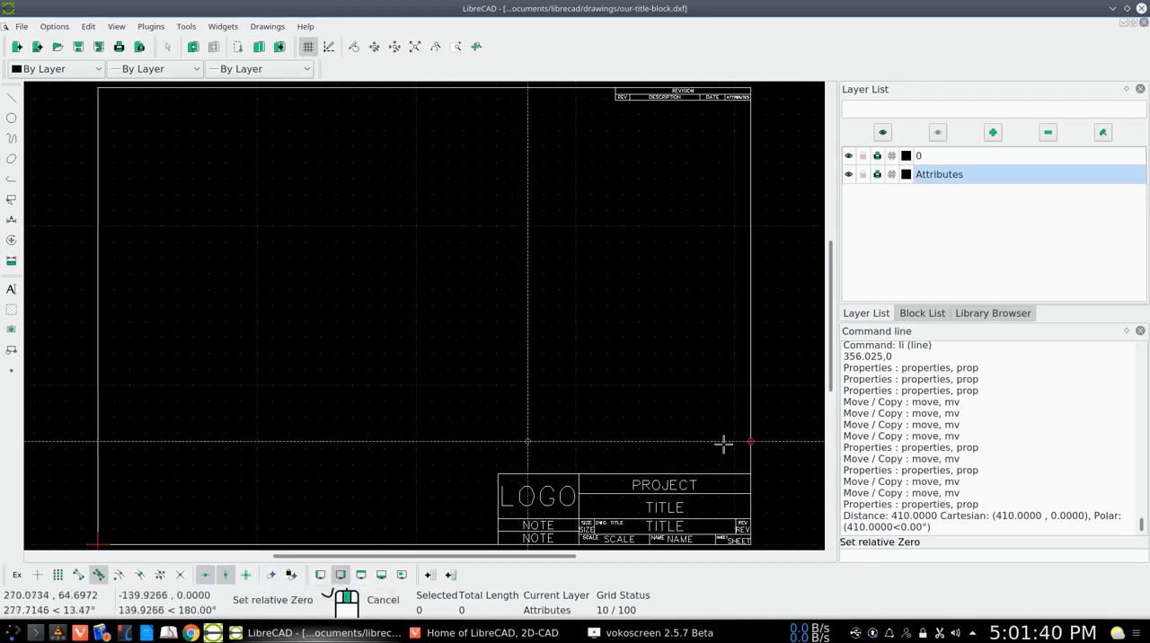
pyautogui.click(97, 545)
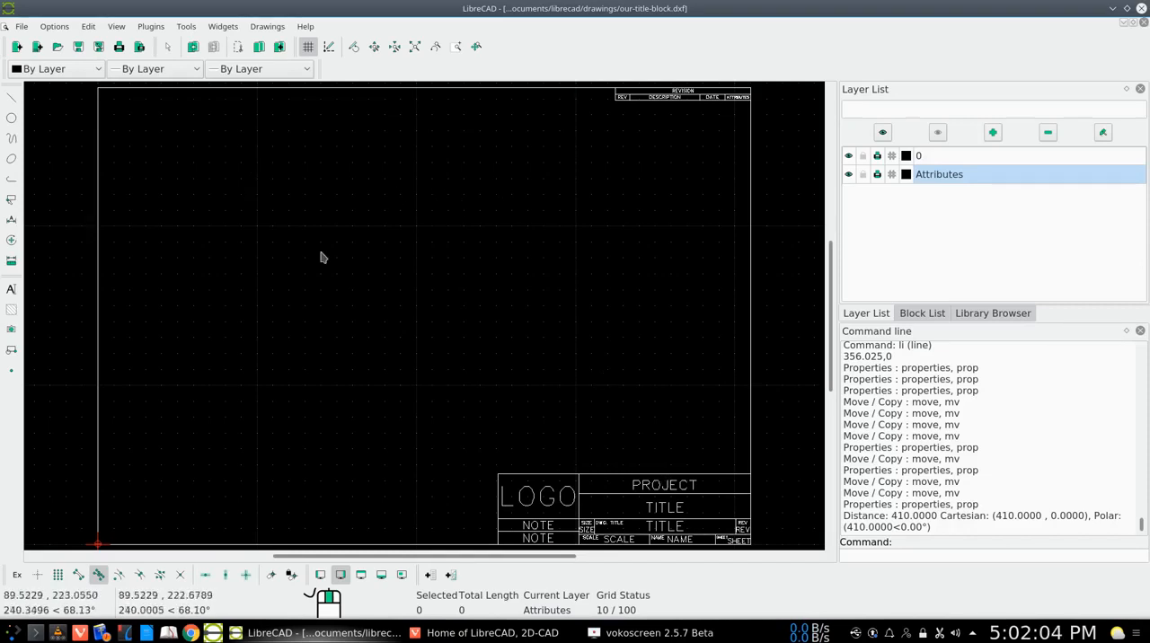
# Check the folder offered for saving the drawing under a new name without saving, and view the library's templates directory
pyautogui.click(98, 50)
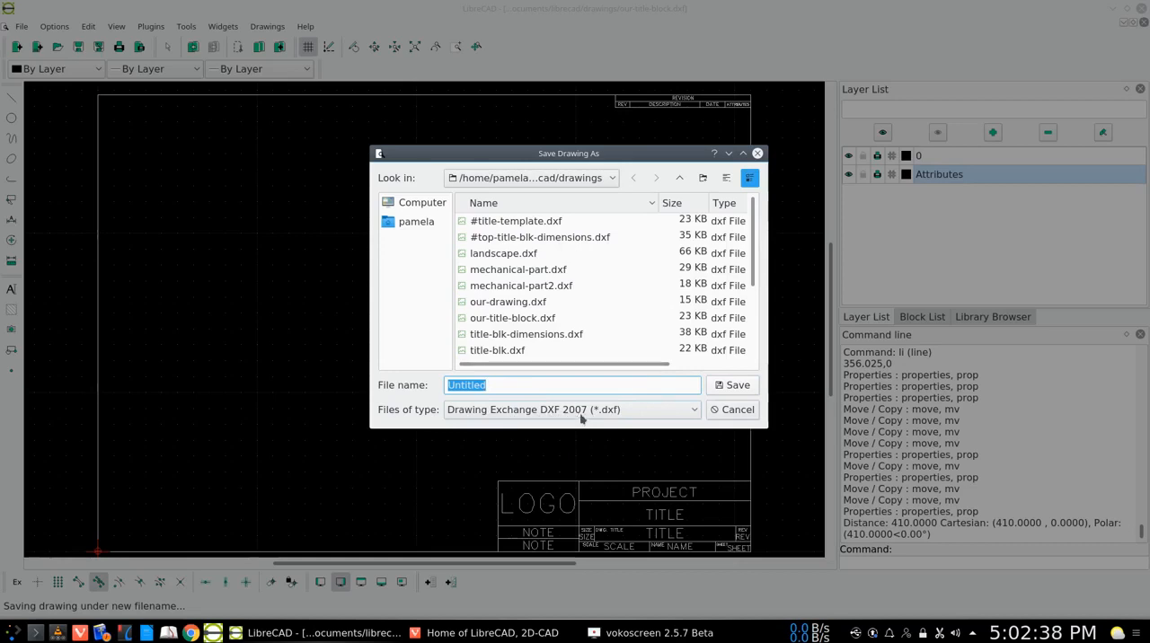
pyautogui.click(732, 410)
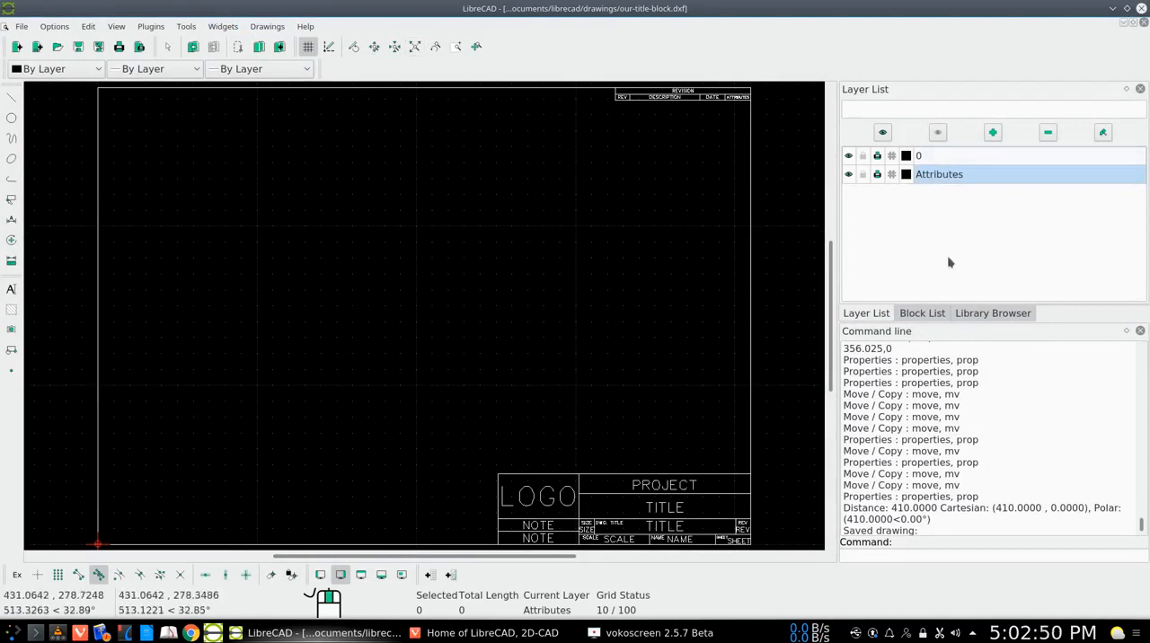
pyautogui.click(987, 314)
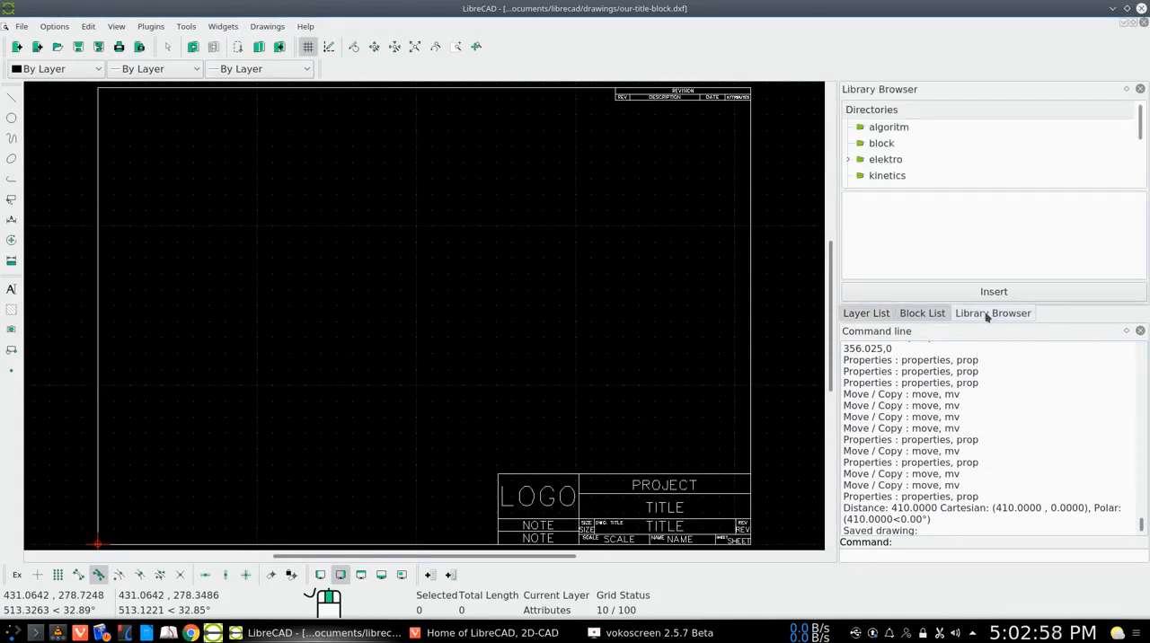
pyautogui.scroll(-3, 885, 151)
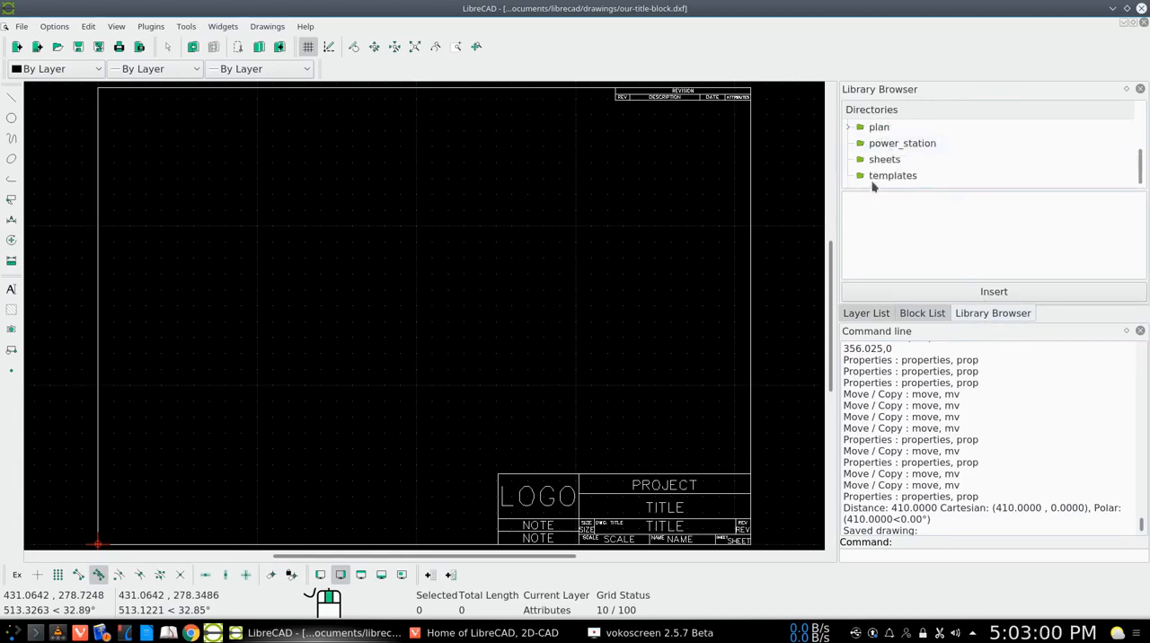
pyautogui.click(868, 177)
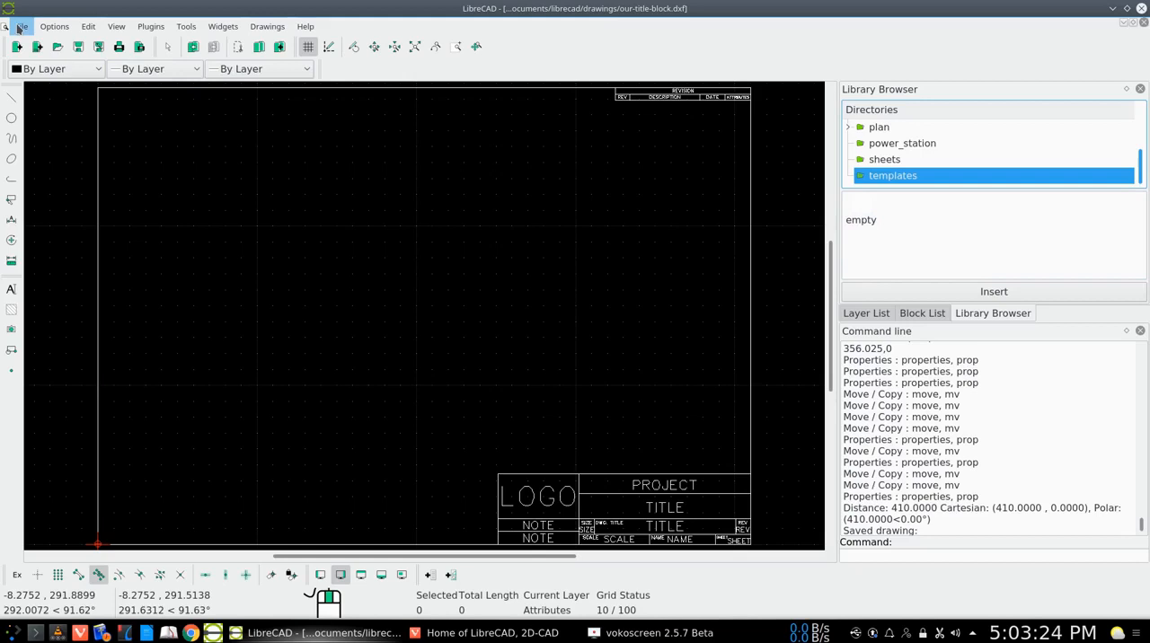
# Restore the drawing window to a smaller size and open the /usr/share folder in the Dolphin file manager
pyautogui.click(1127, 8)
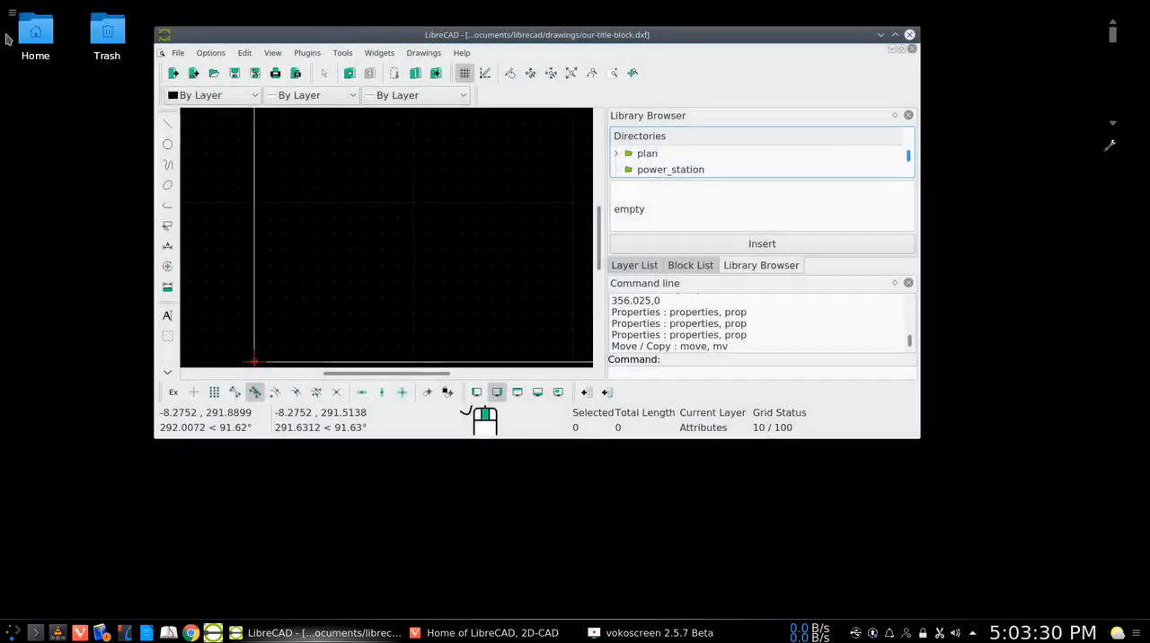
pyautogui.doubleClick(31, 43)
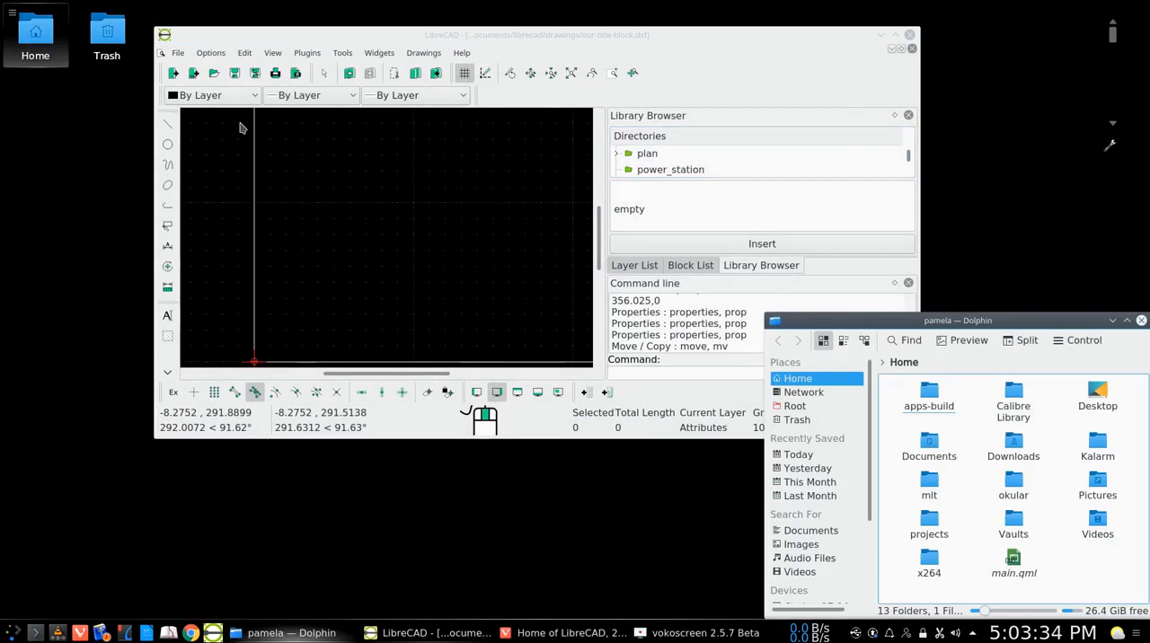
pyautogui.click(799, 407)
pyautogui.scroll(-2, 984, 543)
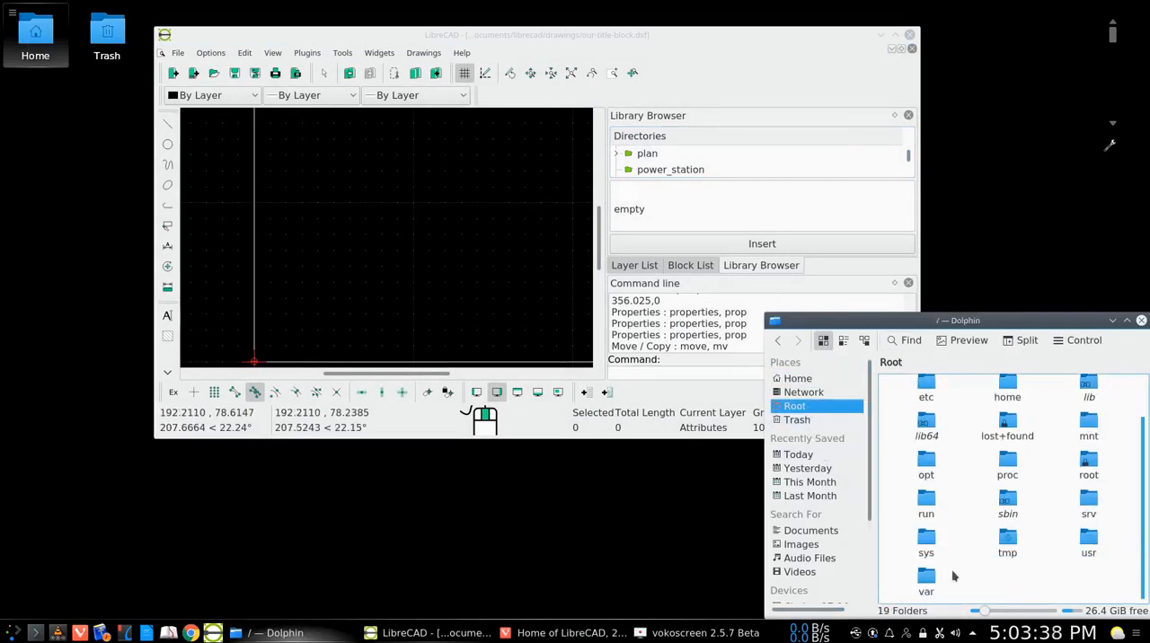
pyautogui.click(1084, 546)
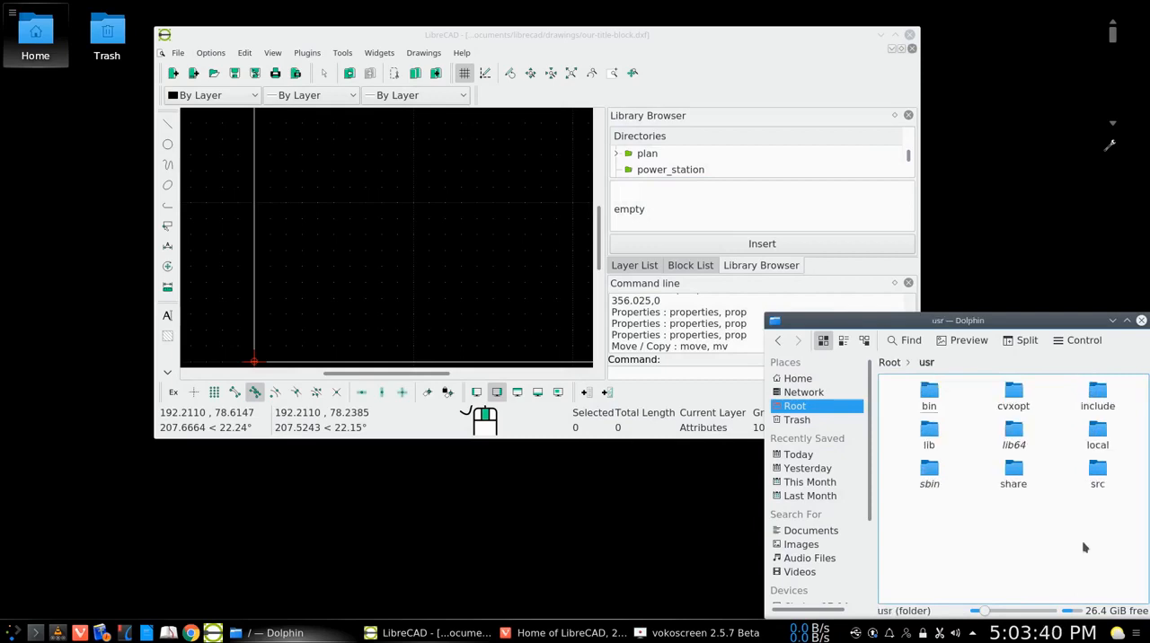
pyautogui.click(1017, 486)
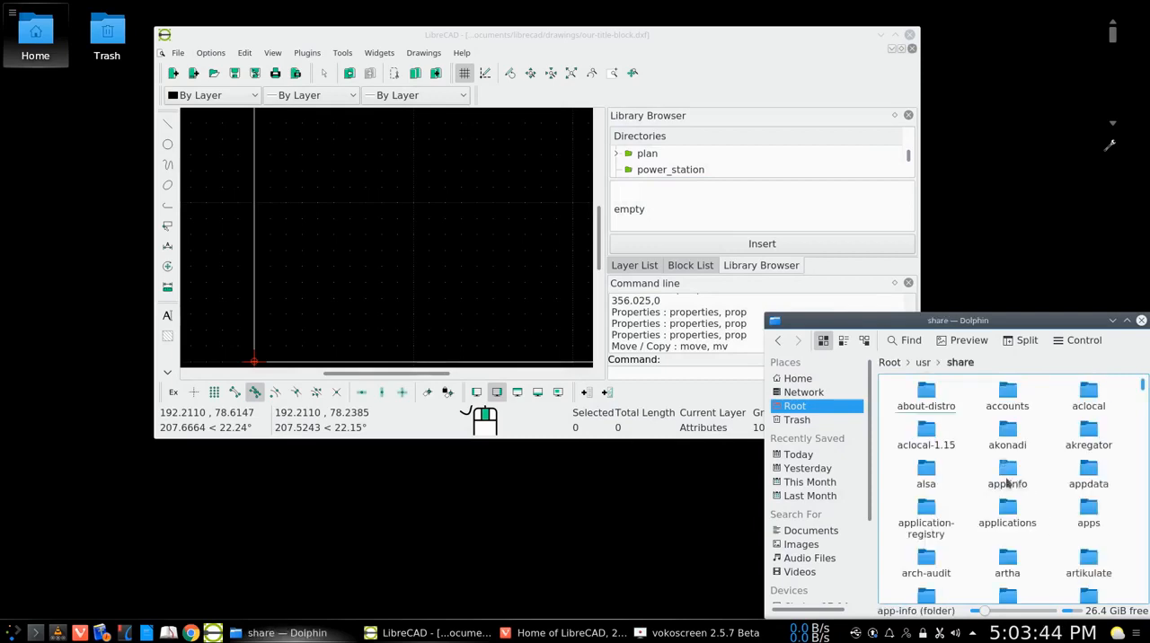
# Inspect the contents of librecad/library/templates within the share folder, and return to the maximized LibreCAD window with the file manager closed
pyautogui.scroll(-5, 989, 469)
pyautogui.scroll(-15, 989, 486)
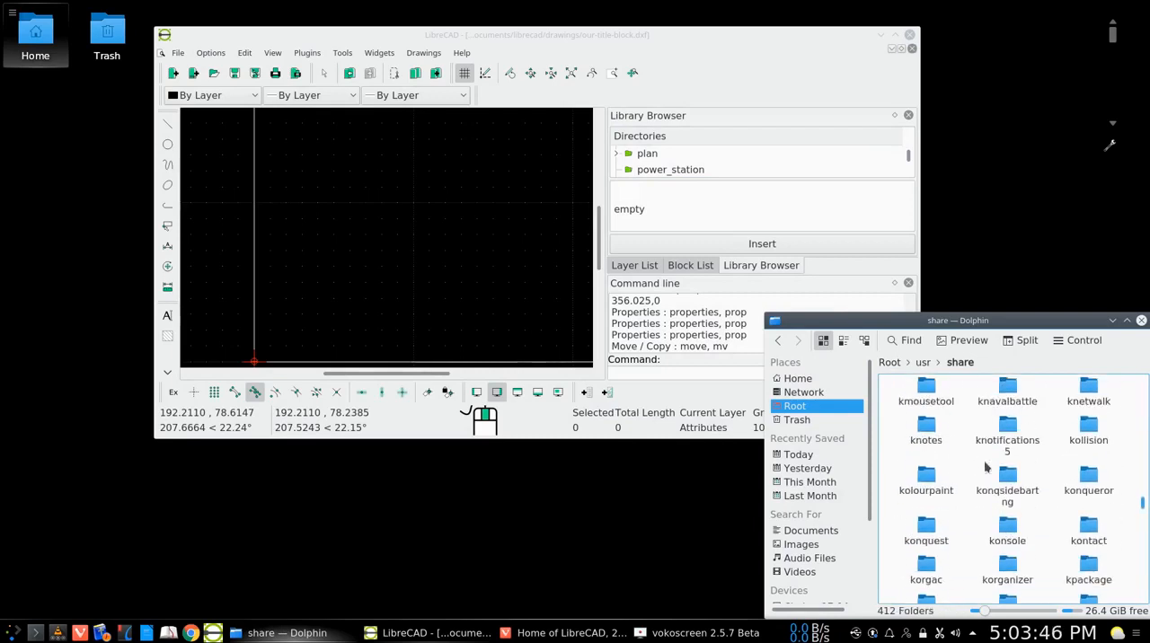
pyautogui.scroll(-10, 998, 509)
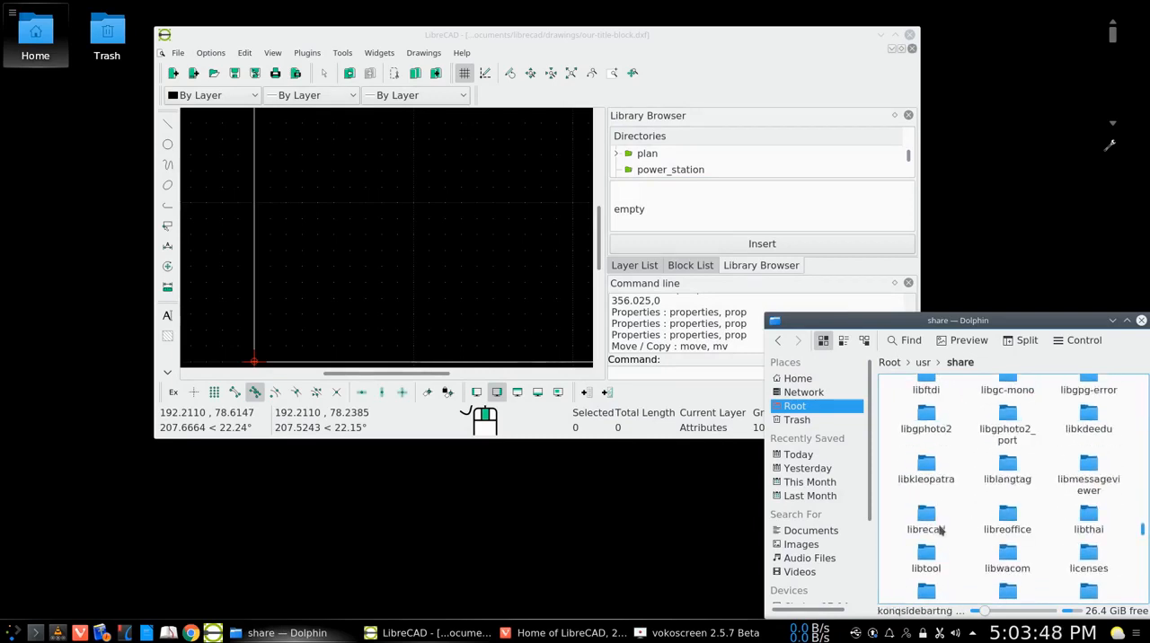
pyautogui.click(930, 530)
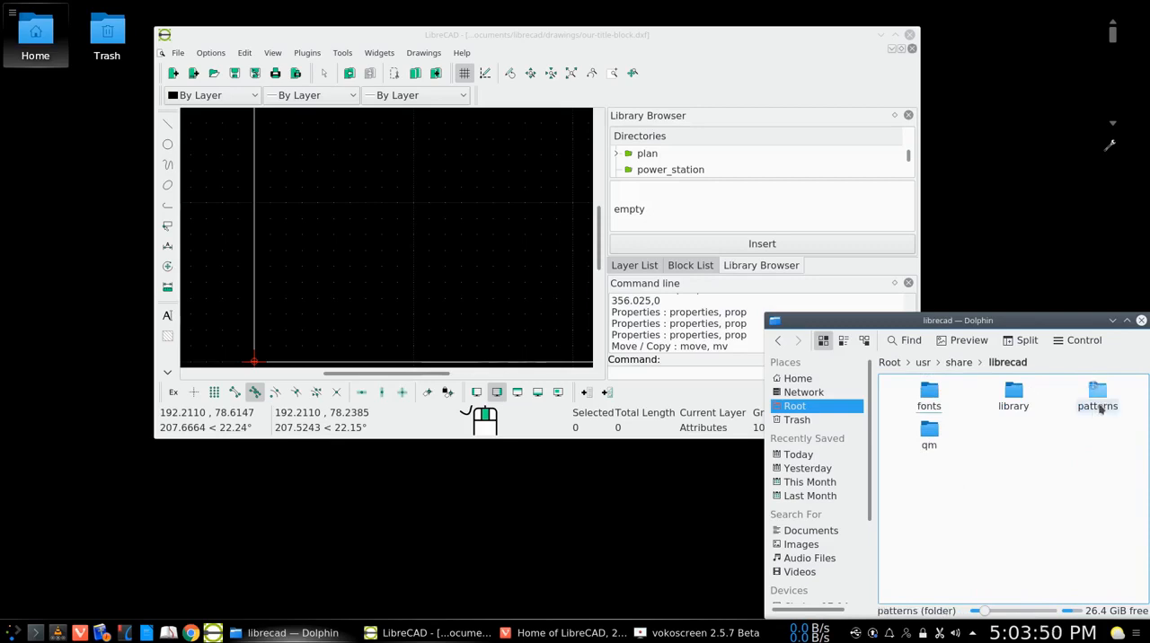
pyautogui.click(1014, 397)
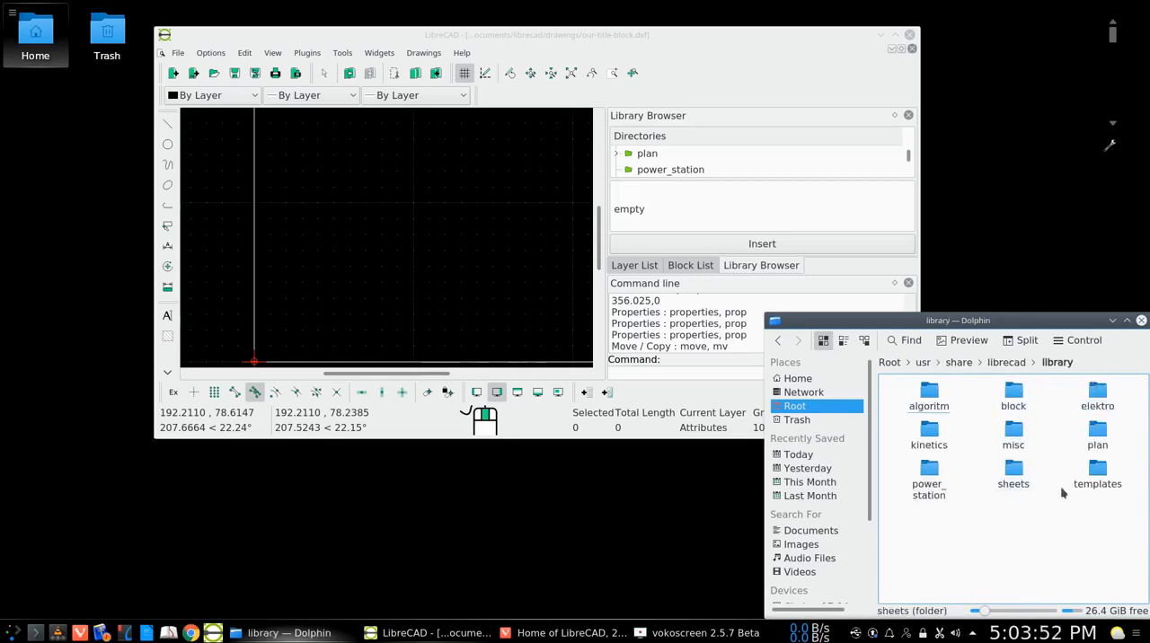
pyautogui.click(1098, 484)
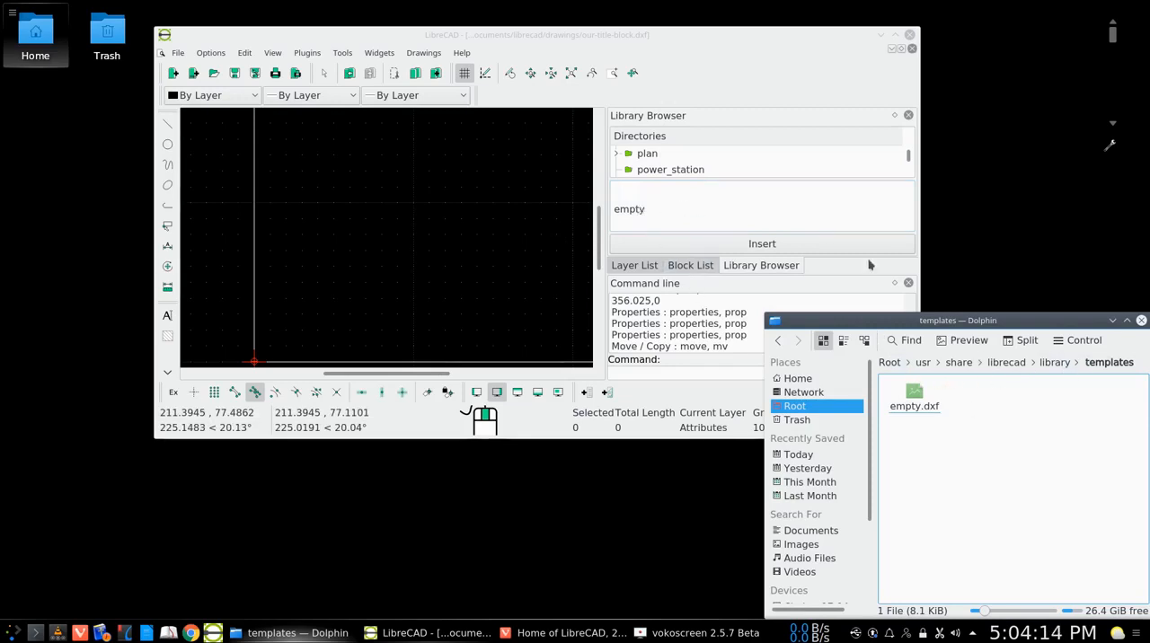
pyautogui.click(1141, 321)
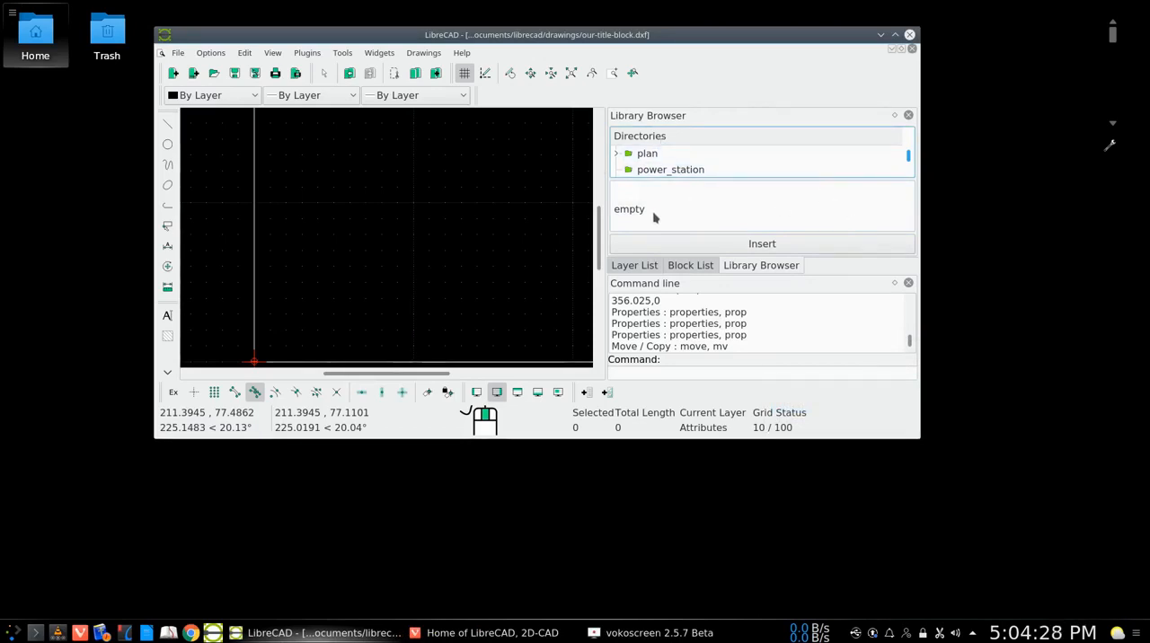
pyautogui.click(894, 38)
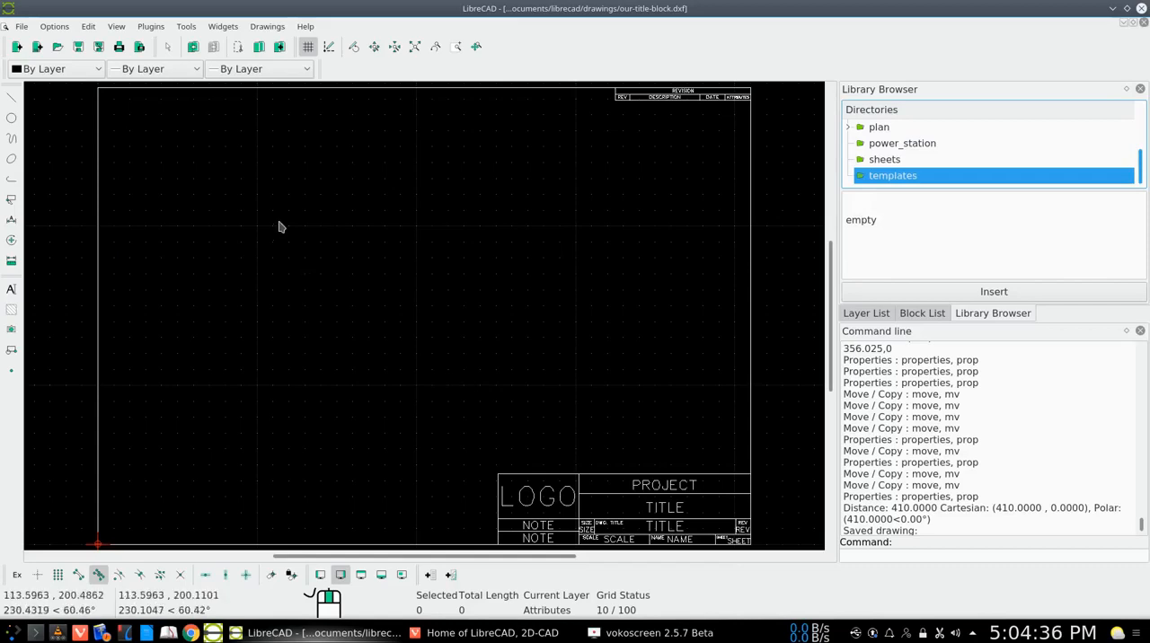
# Save the drawing under the new name a3-template in the drawings folder as Drawing Exchange DXF 2007
pyautogui.click(98, 52)
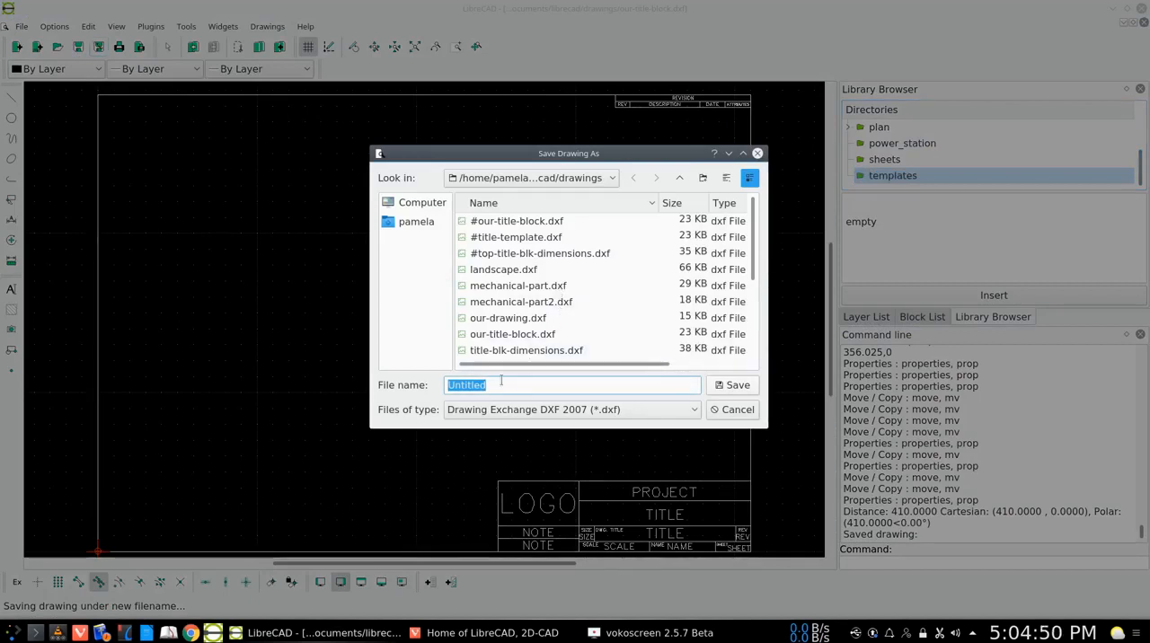
pyautogui.write('a3')
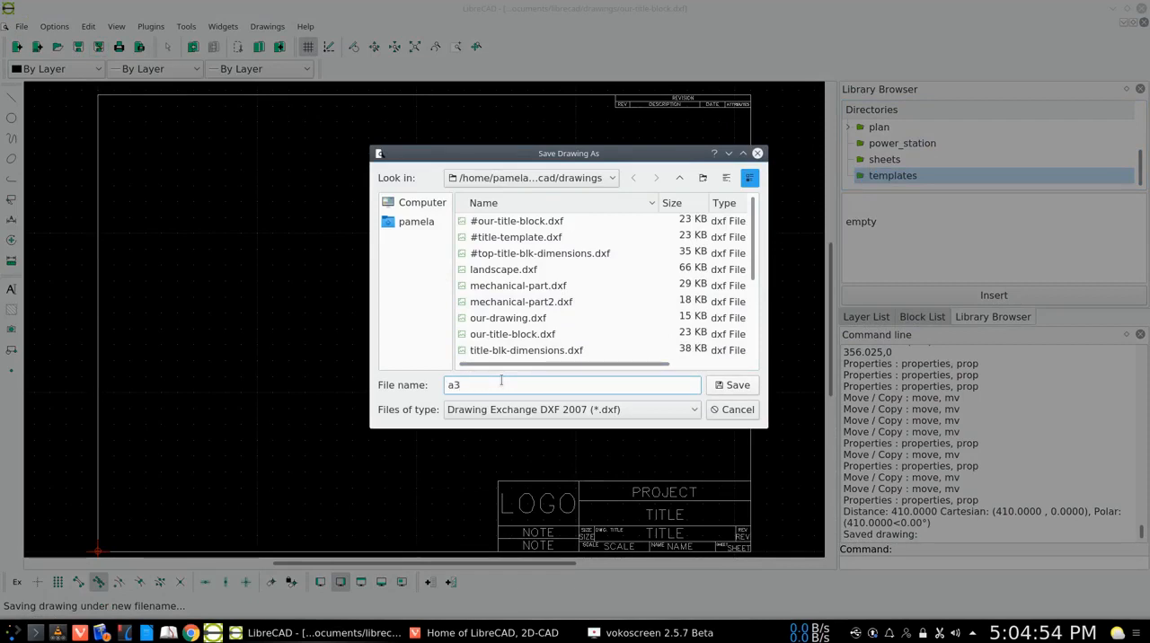
pyautogui.write('-te')
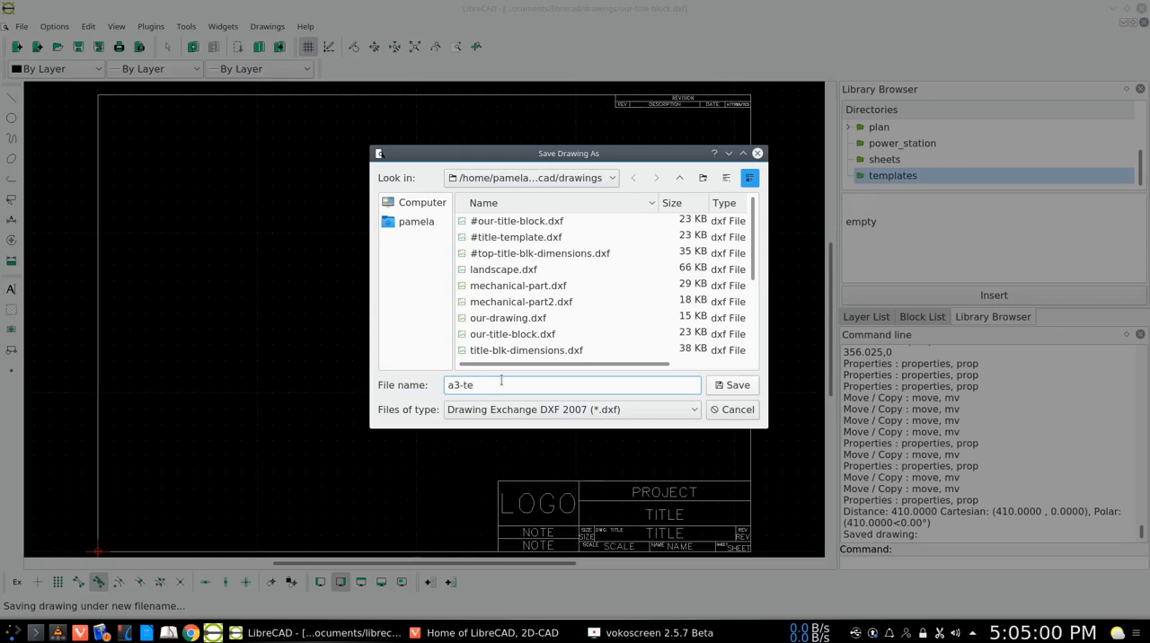
pyautogui.write('mplate')
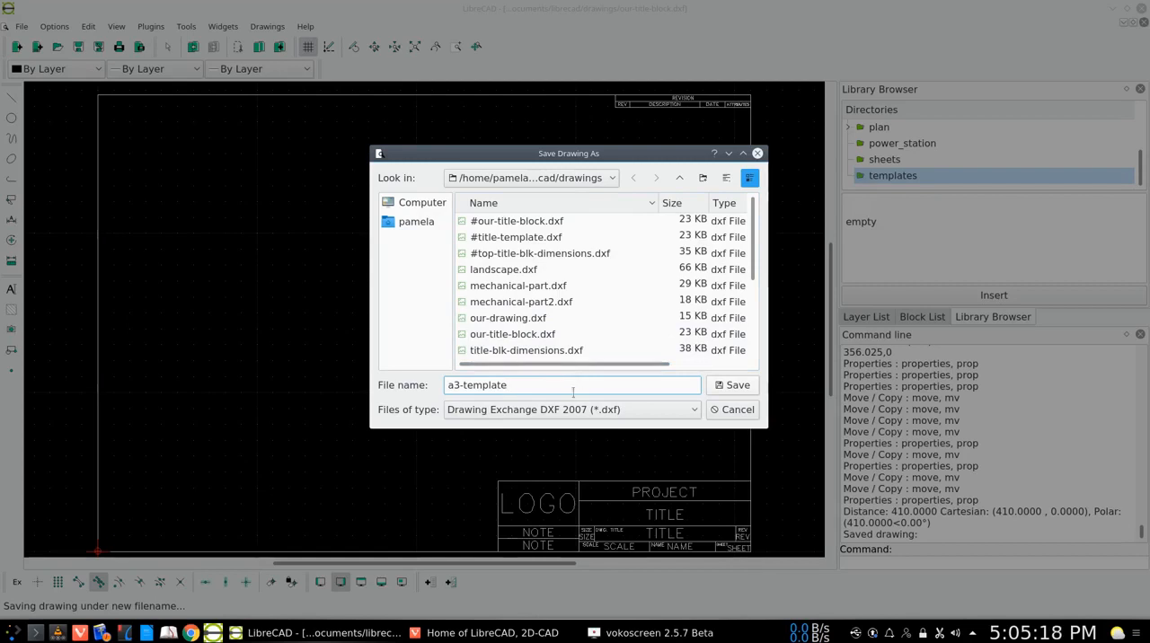
pyautogui.click(731, 386)
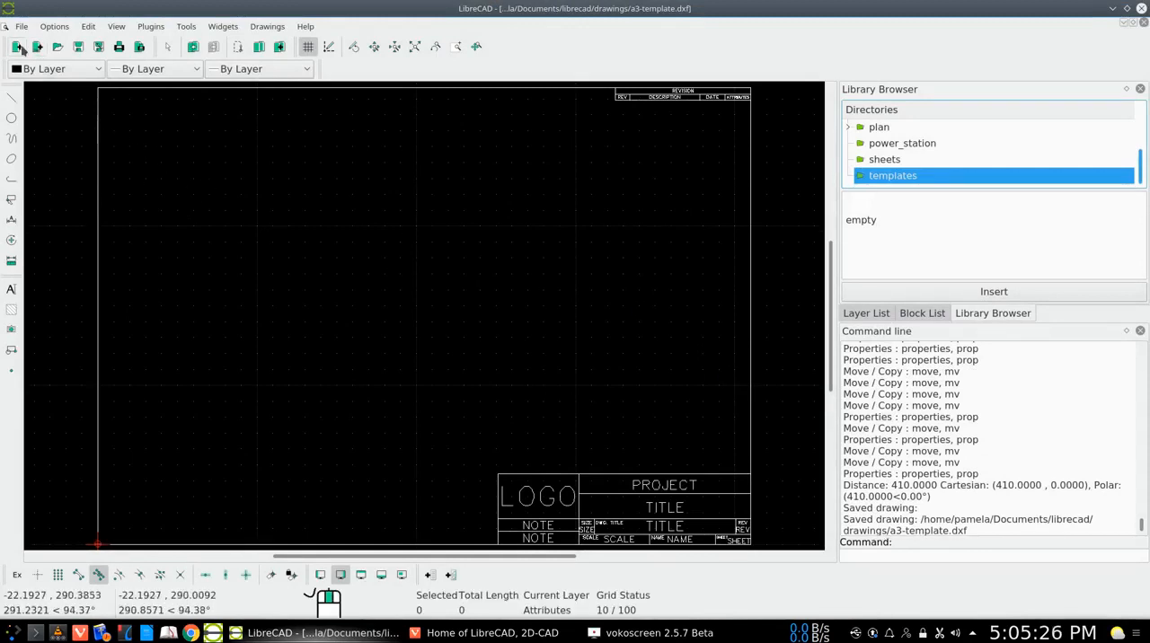
# Look through the drawings folder for the saved a3-template.dxf file without opening any drawing
pyautogui.click(56, 47)
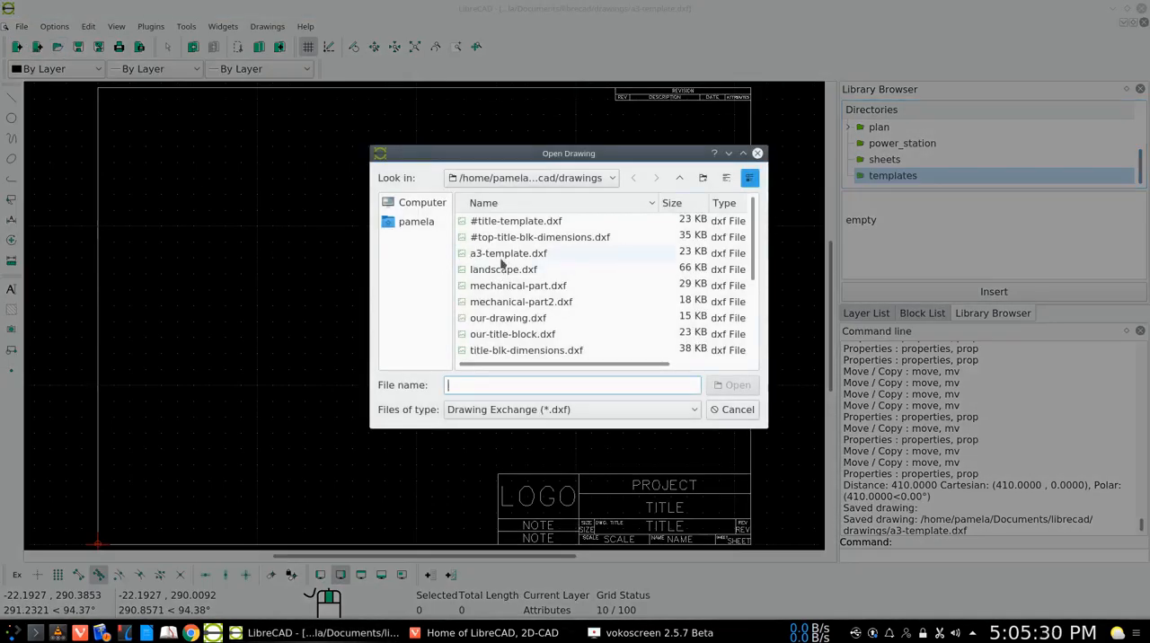
pyautogui.scroll(-3, 502, 266)
pyautogui.scroll(3, 499, 311)
pyautogui.click(739, 410)
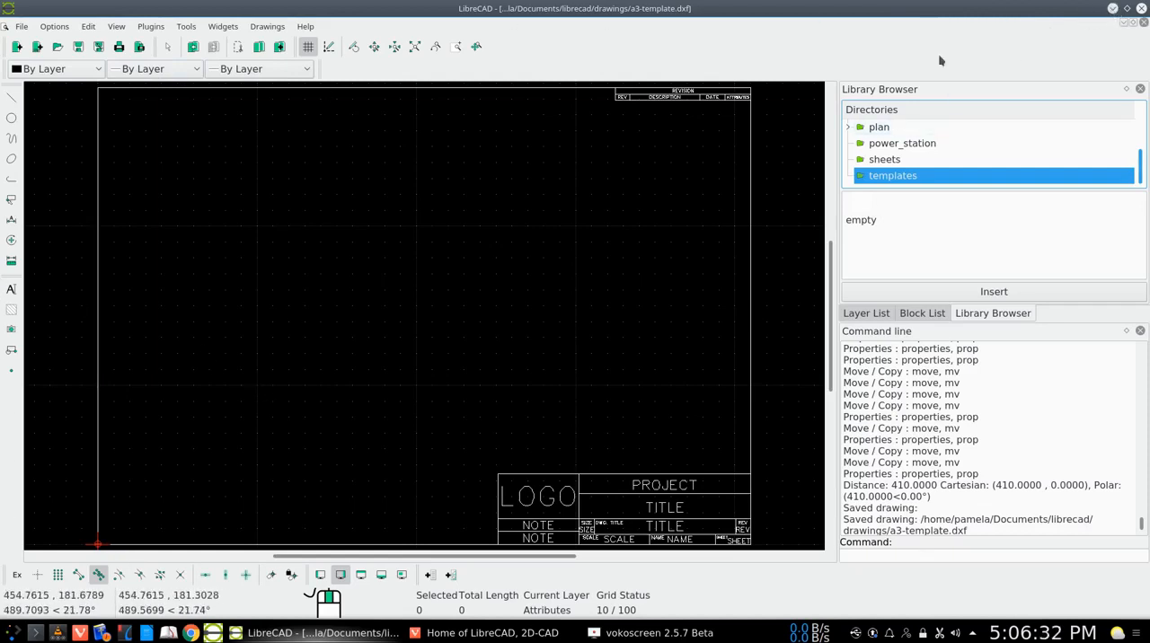
# Search the application launcher for the calculator and open KCalc
pyautogui.click(14, 634)
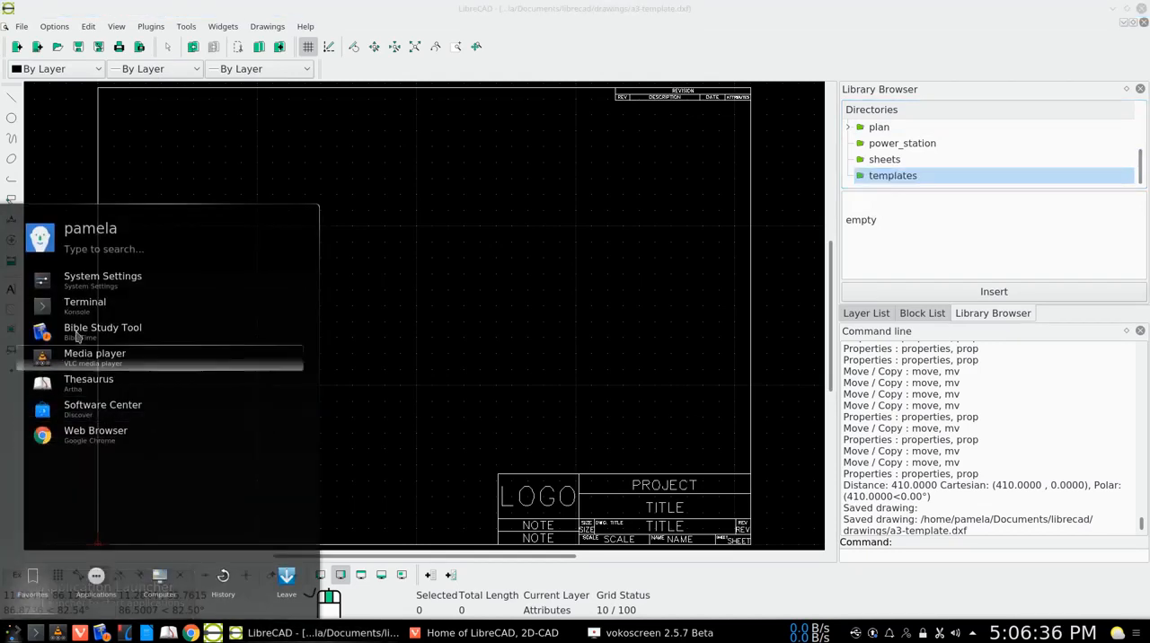
pyautogui.click(100, 254)
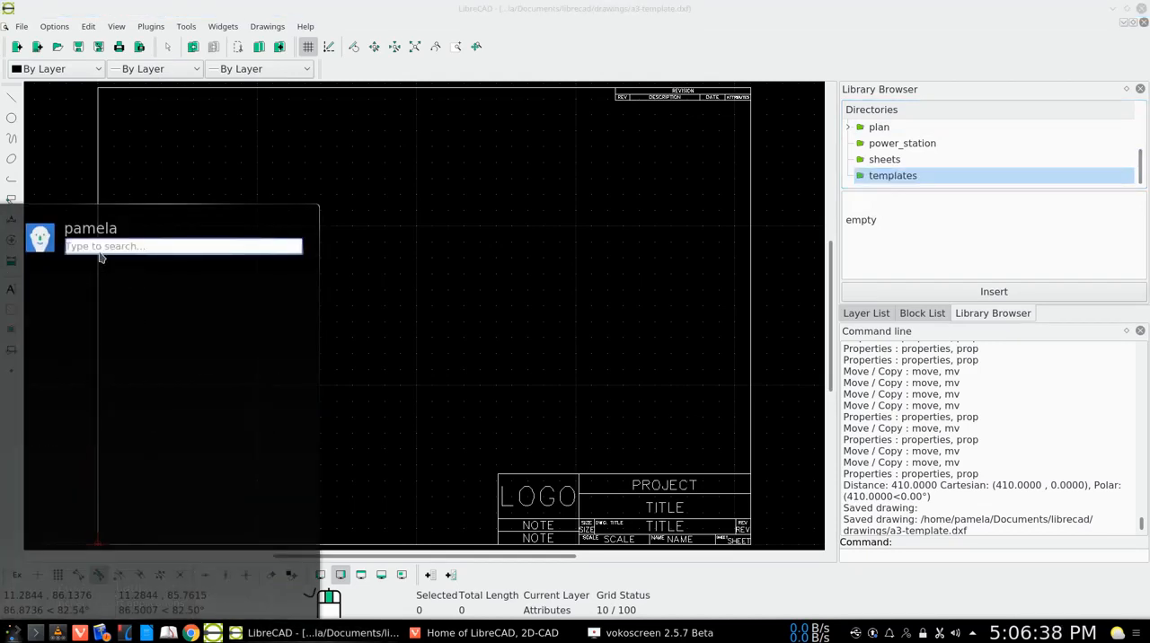
pyautogui.write('cal')
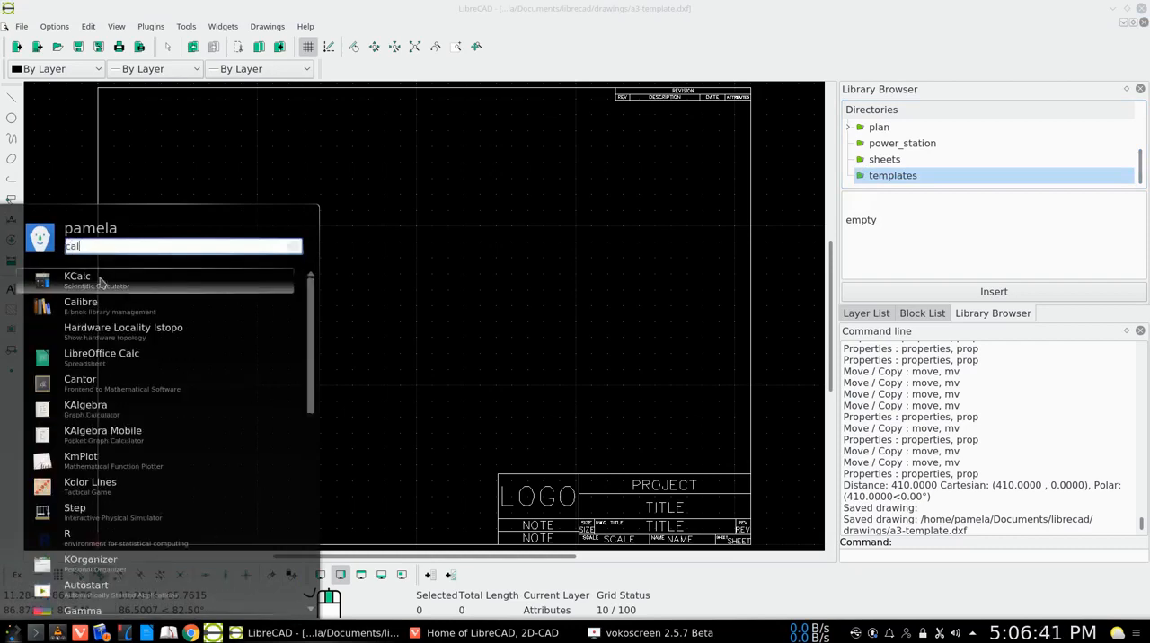
pyautogui.click(102, 290)
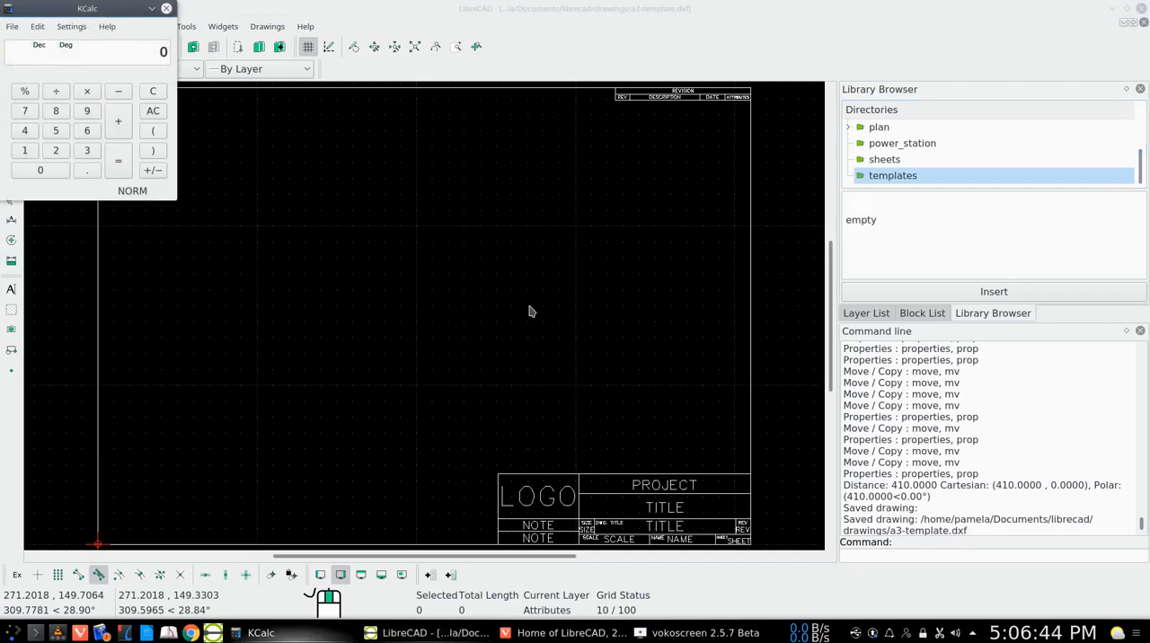
# Calculate the horizontal scale factor by dividing 287 by 410 in the calculator
pyautogui.click(53, 153)
pyautogui.click(58, 112)
pyautogui.click(38, 111)
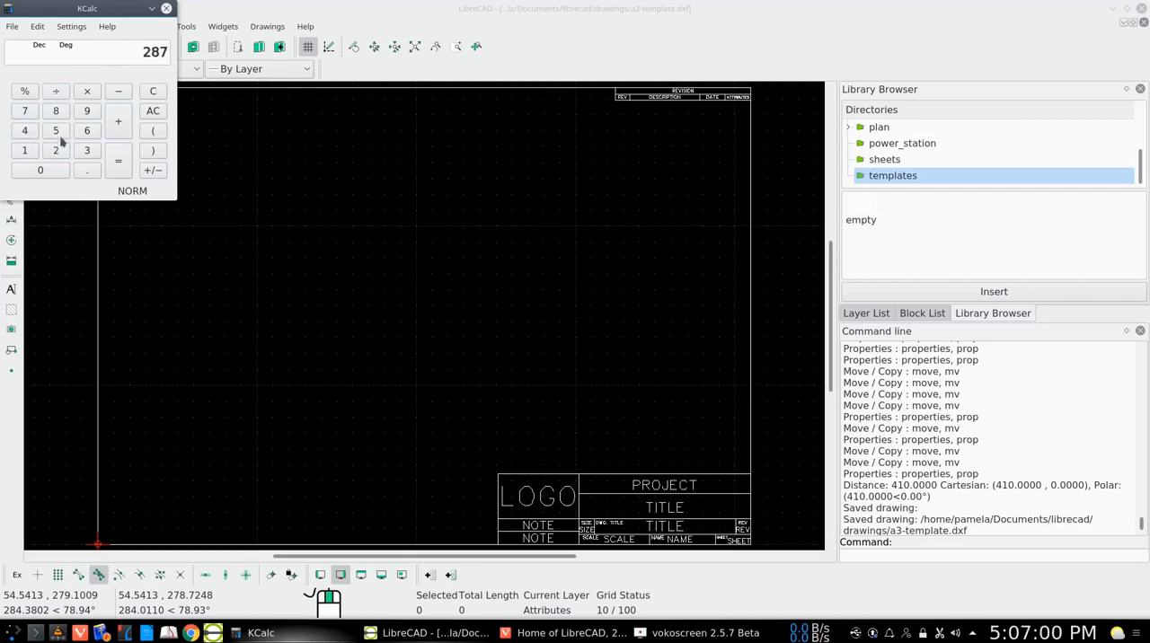
pyautogui.click(26, 131)
pyautogui.click(25, 151)
pyautogui.click(41, 171)
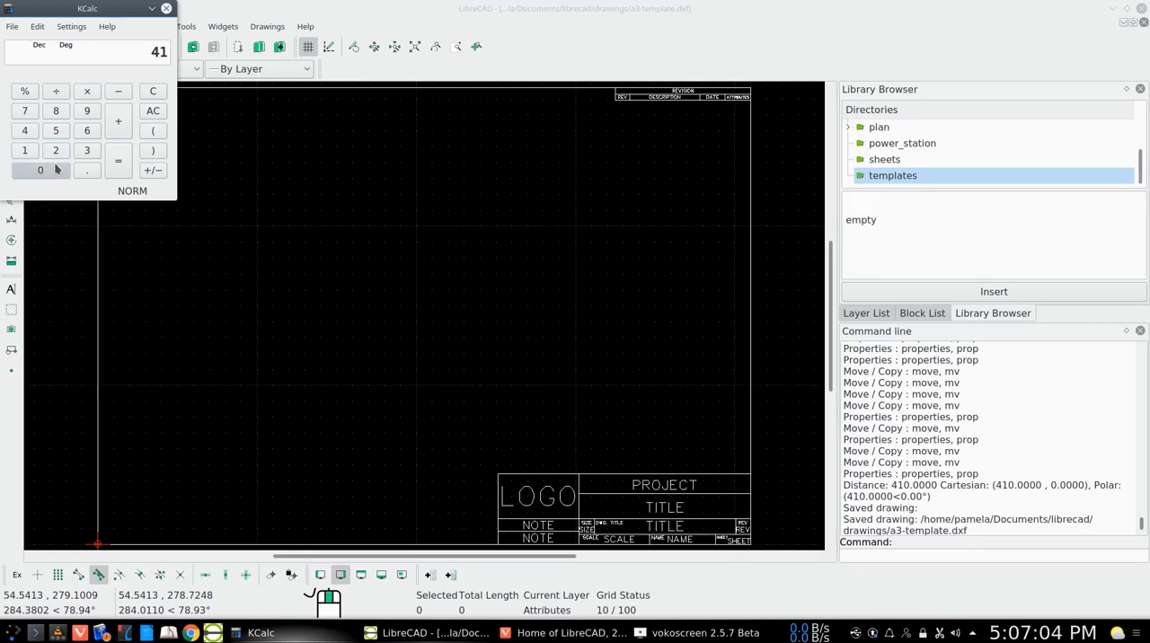
pyautogui.click(120, 162)
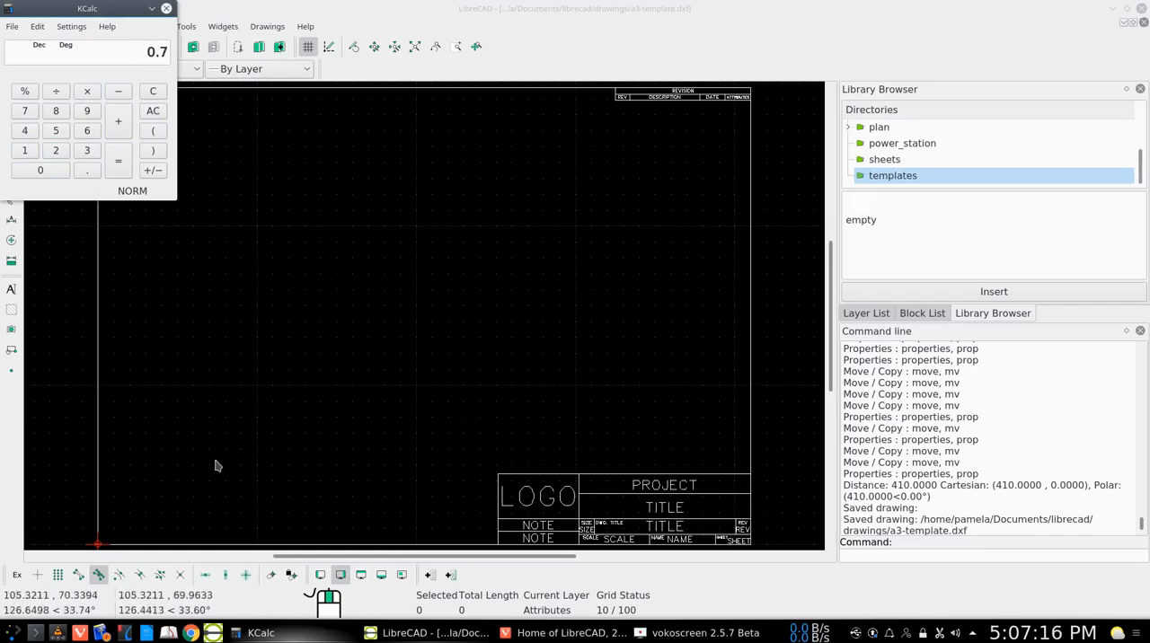
# Clear the calculator, divide 210 by 287 for the vertical scale factor, and close KCalc
pyautogui.click(151, 112)
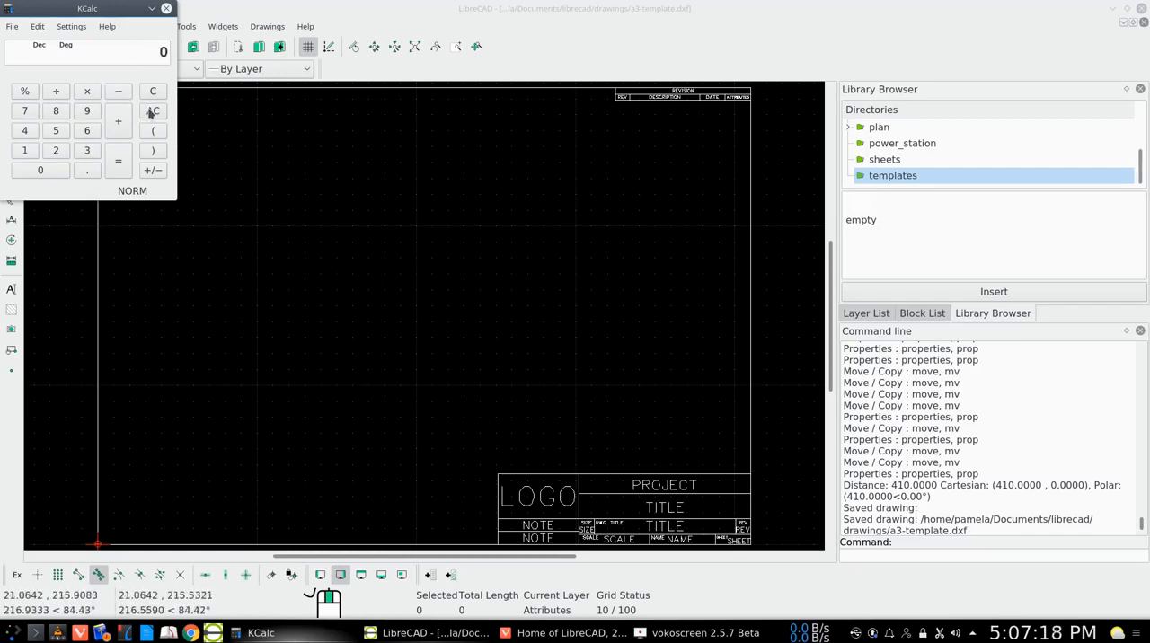
pyautogui.click(55, 154)
pyautogui.click(32, 155)
pyautogui.click(44, 171)
pyautogui.click(59, 91)
pyautogui.click(54, 150)
pyautogui.click(58, 114)
pyautogui.click(25, 111)
pyautogui.click(122, 167)
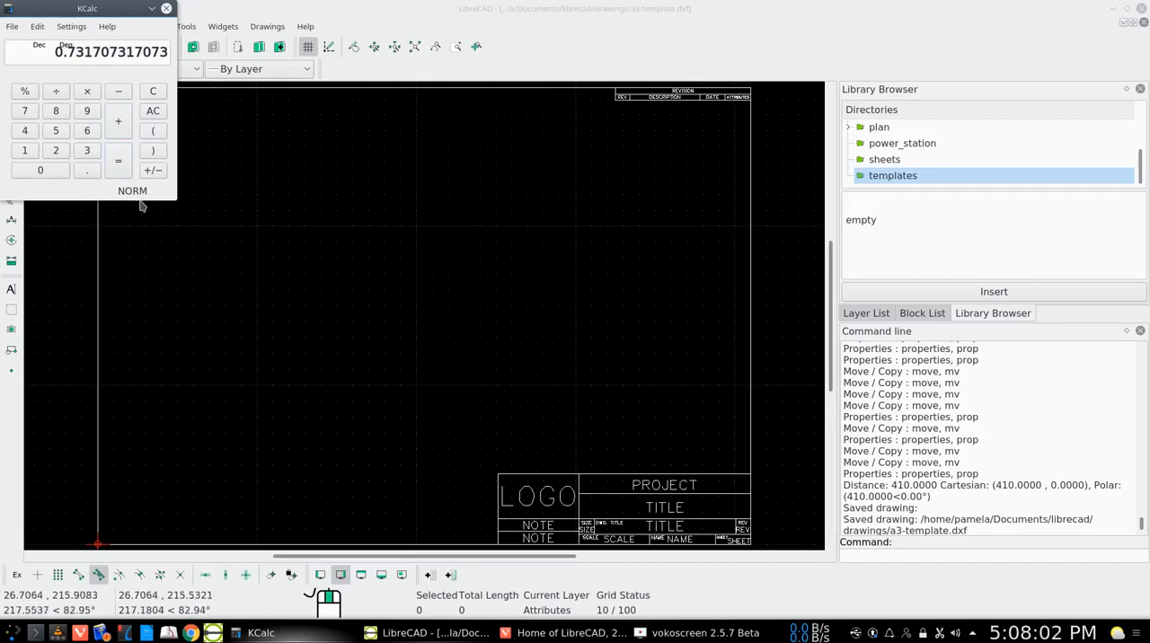
pyautogui.click(167, 9)
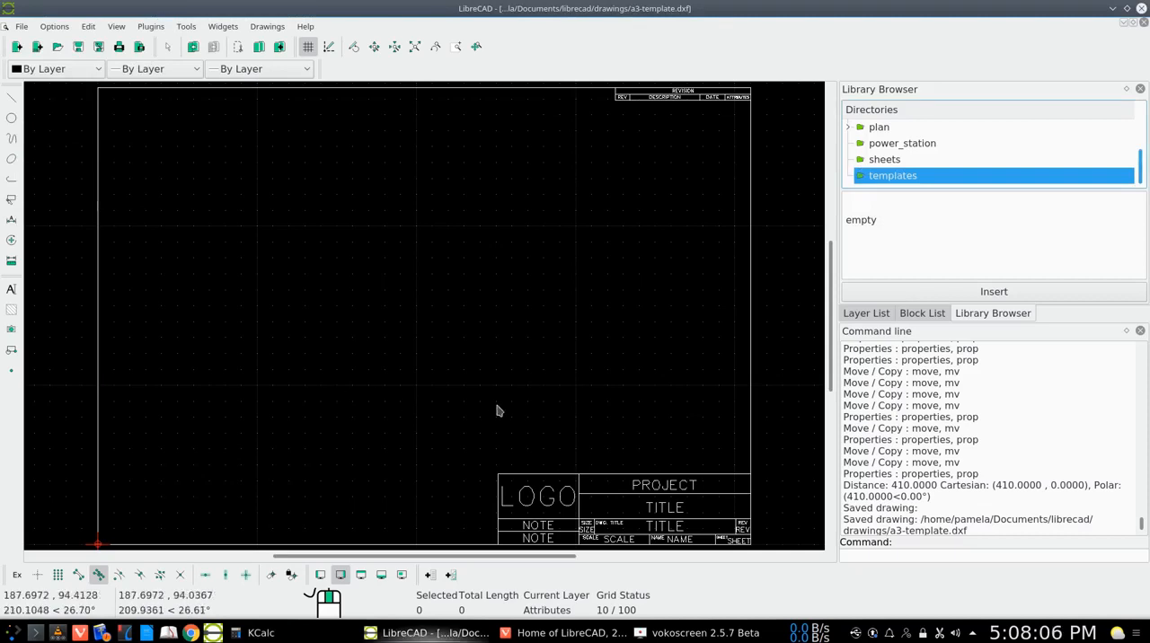
# Select the entire drawing and start scaling it with the border's lower-left corner as reference point
pyautogui.click(12, 201)
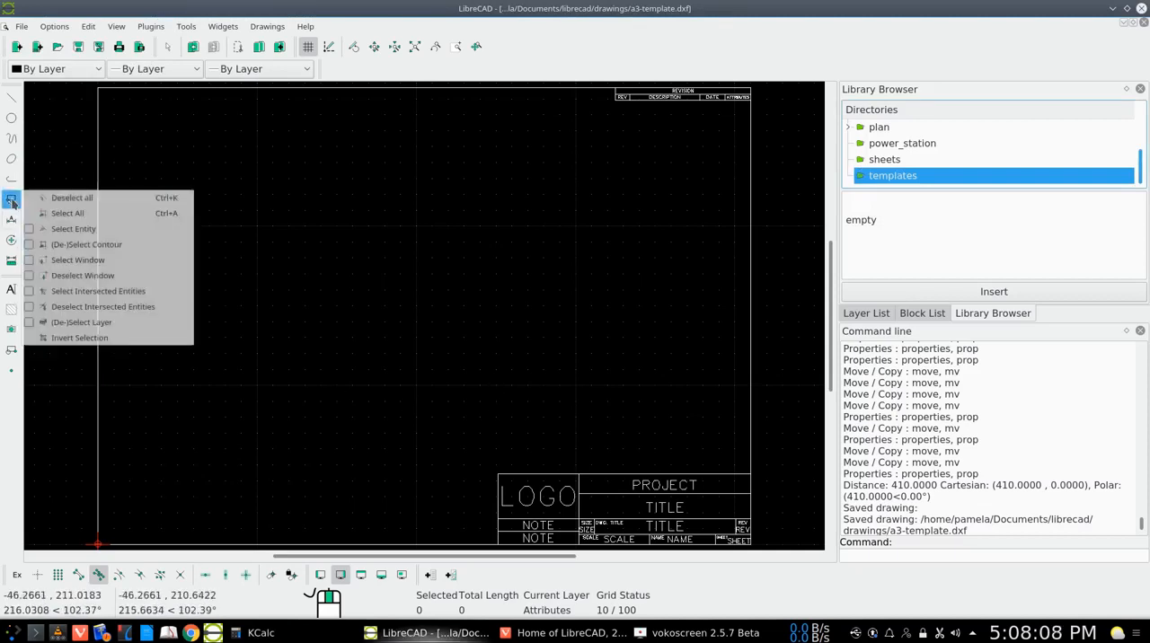
pyautogui.click(67, 213)
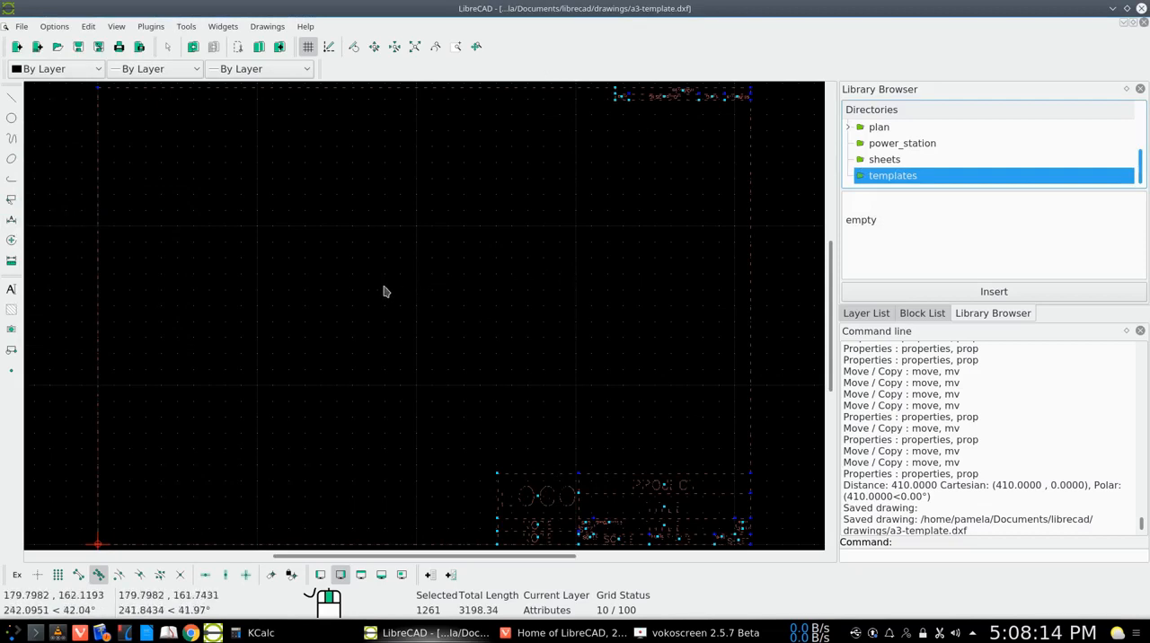
pyautogui.click(10, 240)
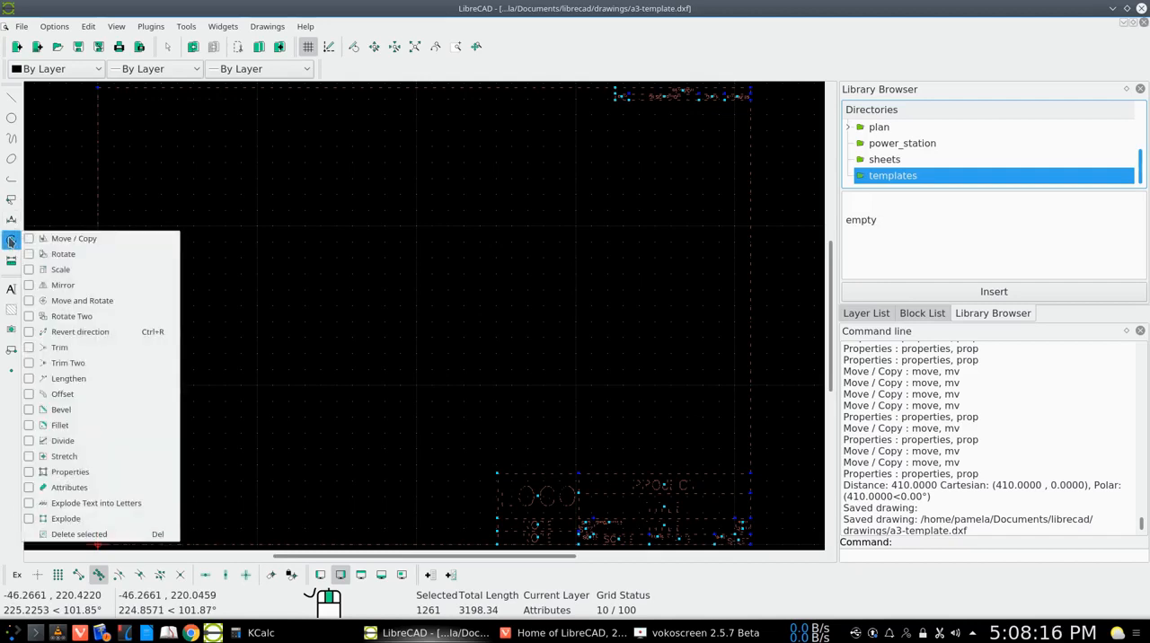
pyautogui.click(48, 268)
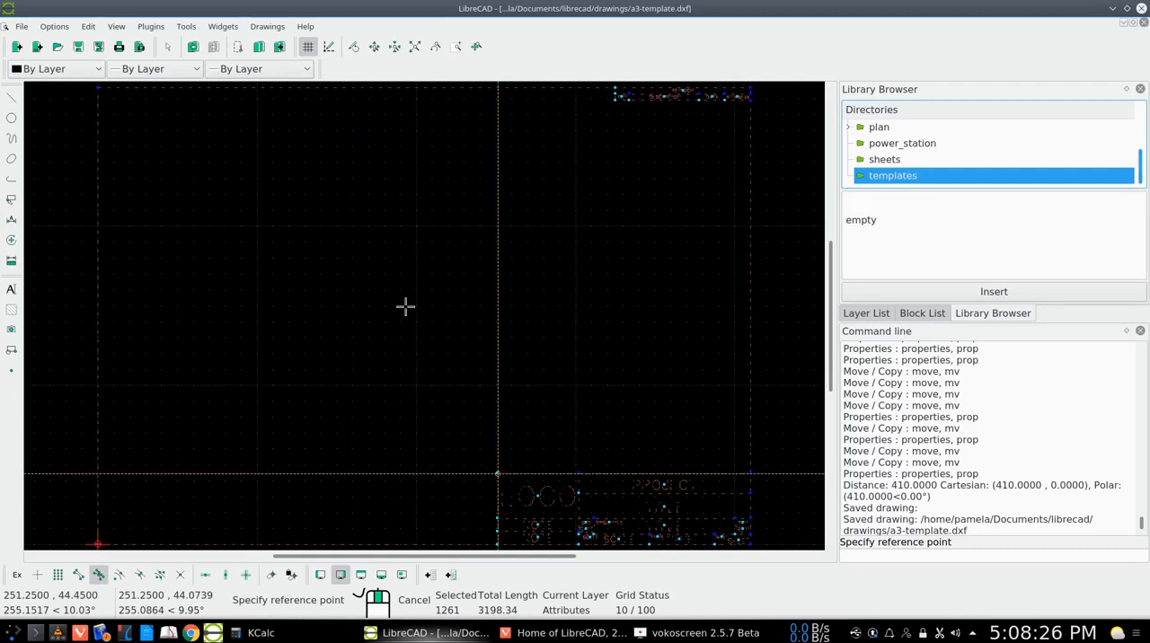
pyautogui.click(96, 543)
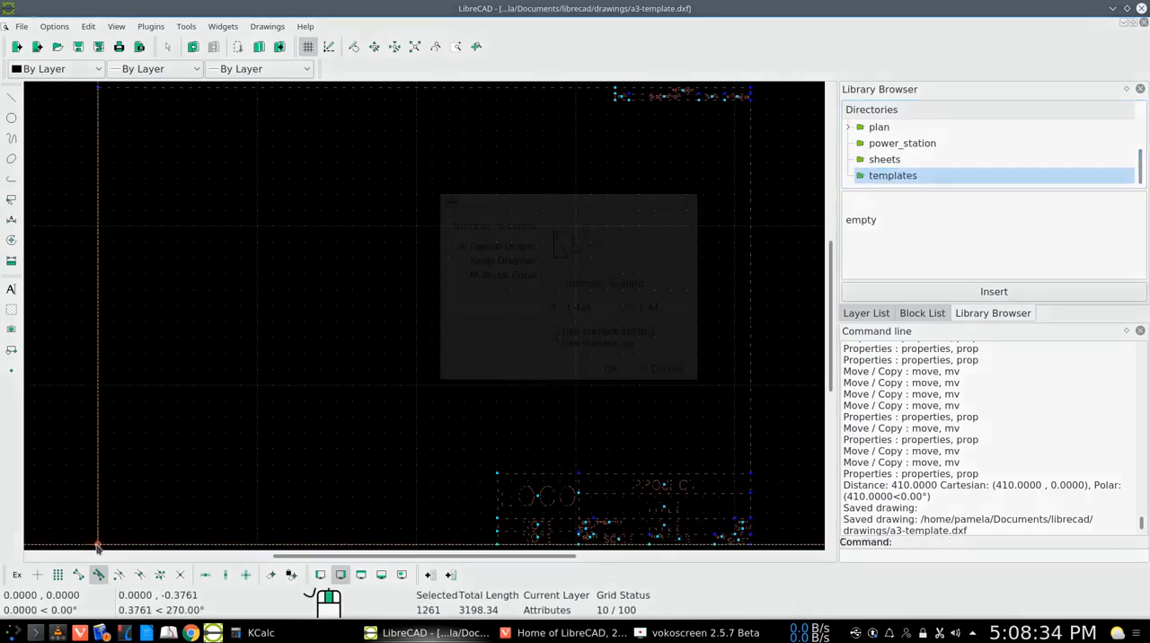
# Set the scale factors to 0.7 in X and 0.73 in Y and apply the scaling with the originals deleted
pyautogui.click(599, 308)
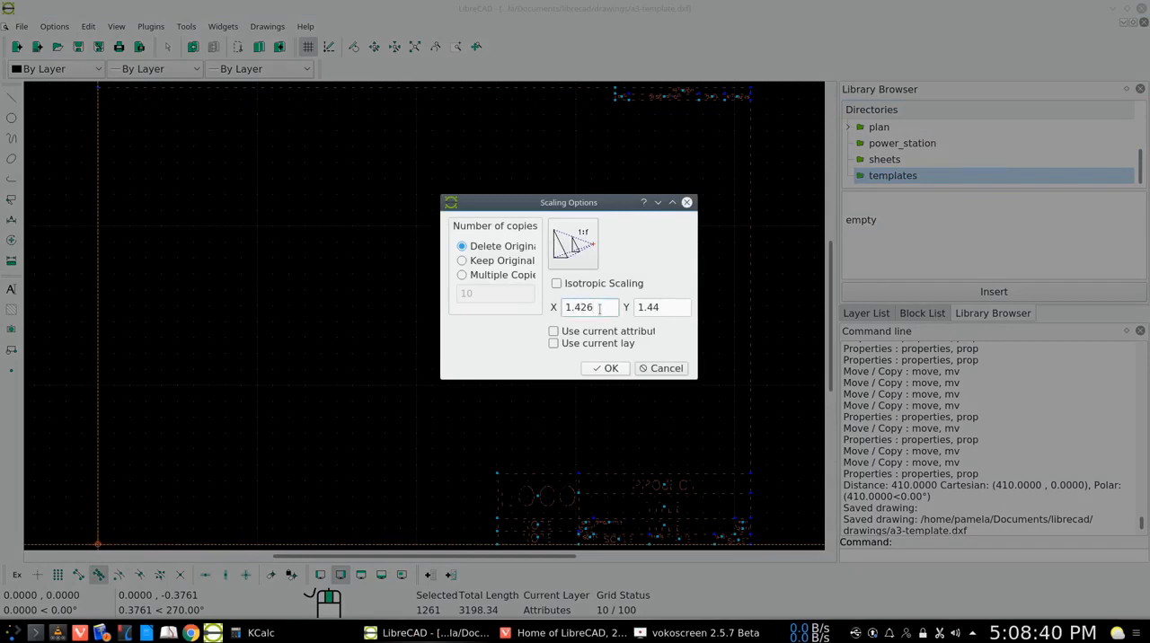
pyautogui.press('BackSpace')
pyautogui.press('BackSpace')
pyautogui.press('BackSpace')
pyautogui.write('0.7')
pyautogui.doubleClick(656, 306)
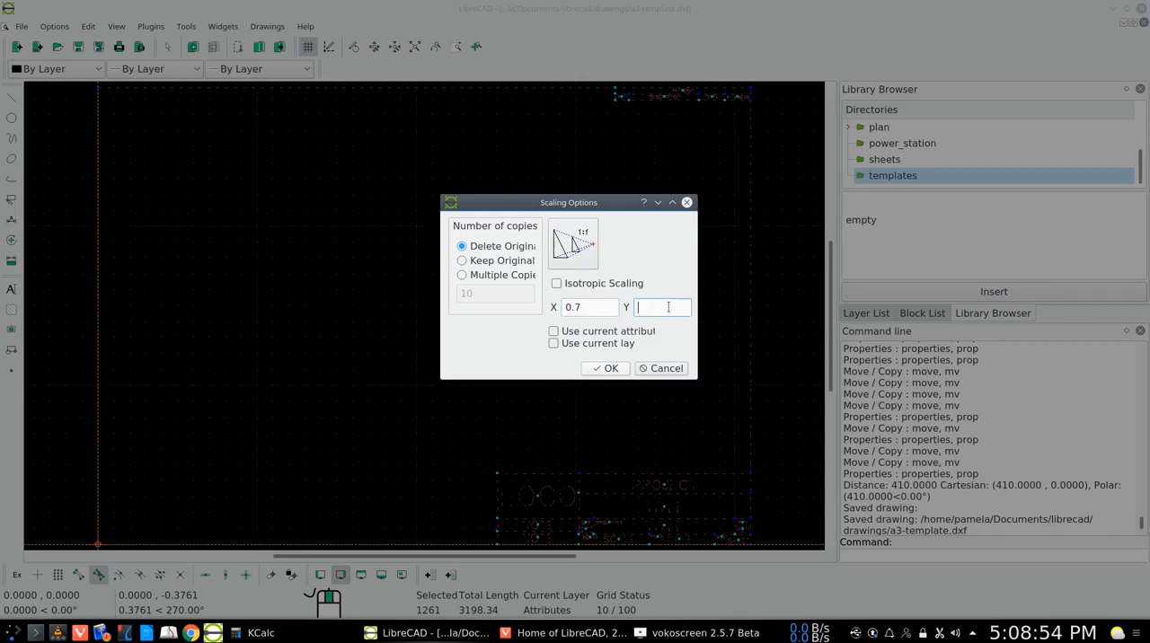
pyautogui.write('0.73')
pyautogui.click(601, 368)
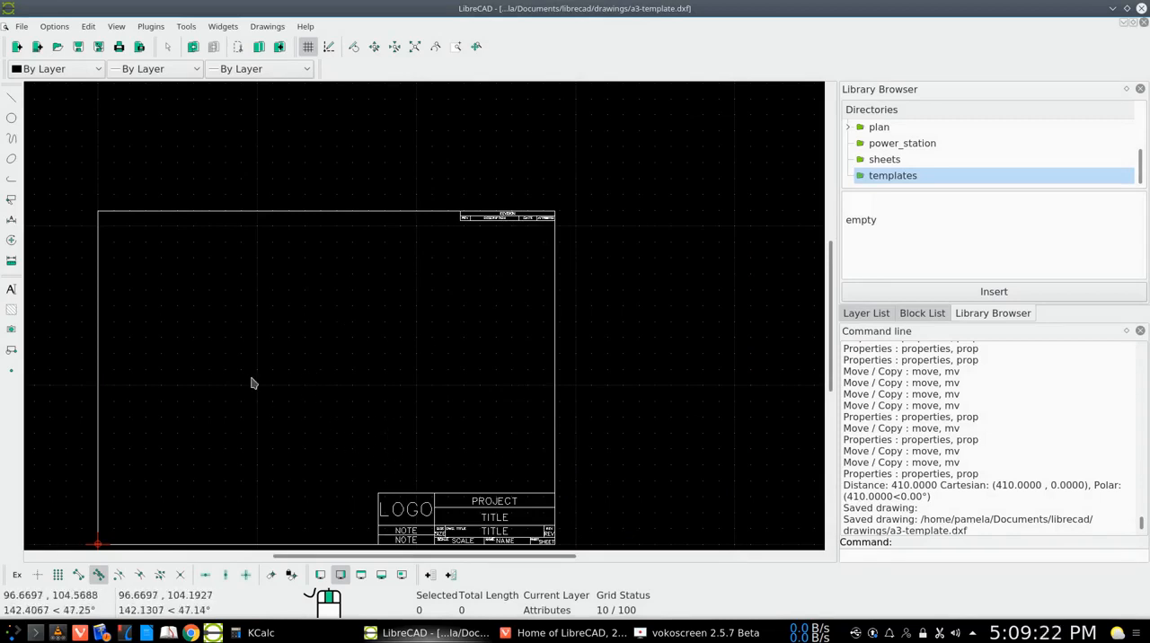
# Measure the scaled border's width from its left edge to its right edge with movement restricted horizontally
pyautogui.click(13, 261)
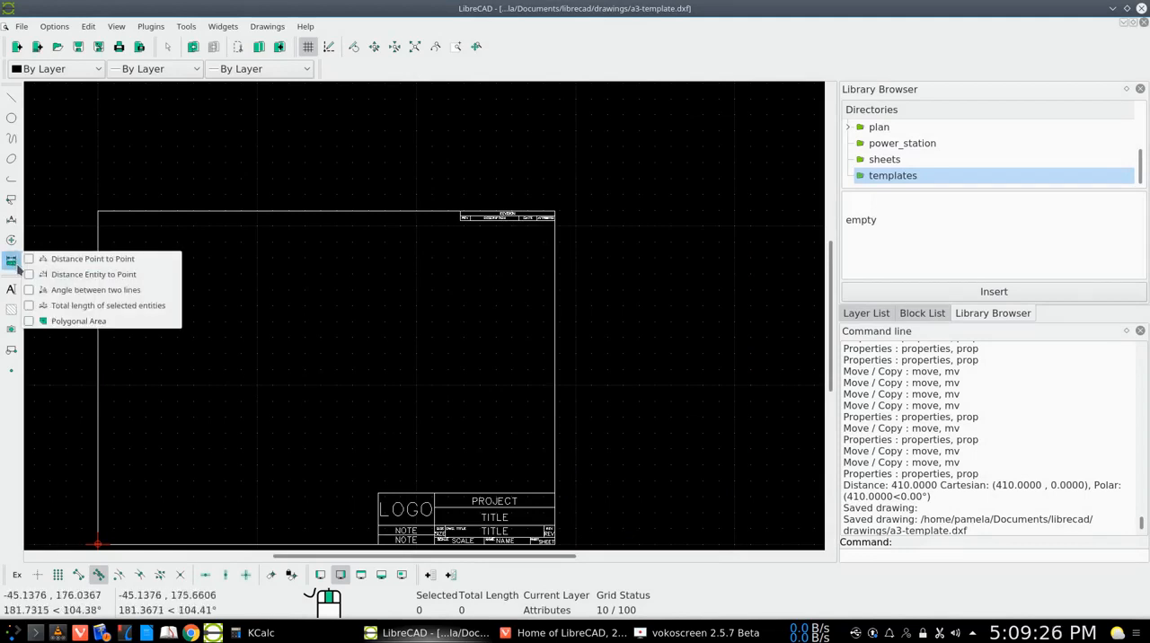
pyautogui.click(73, 260)
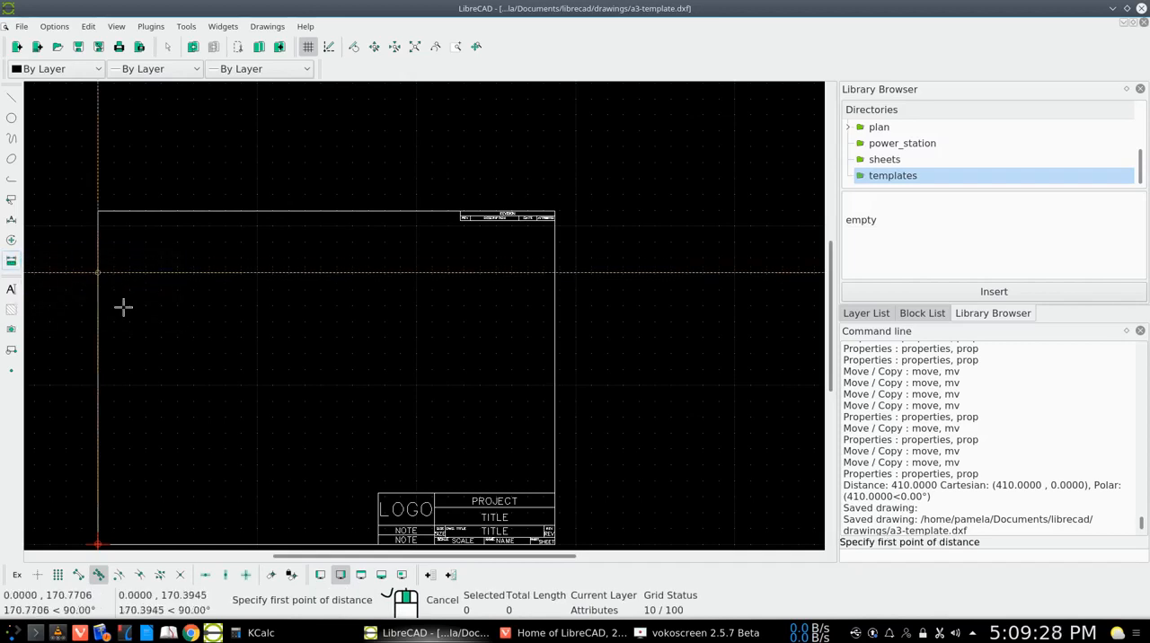
pyautogui.click(98, 333)
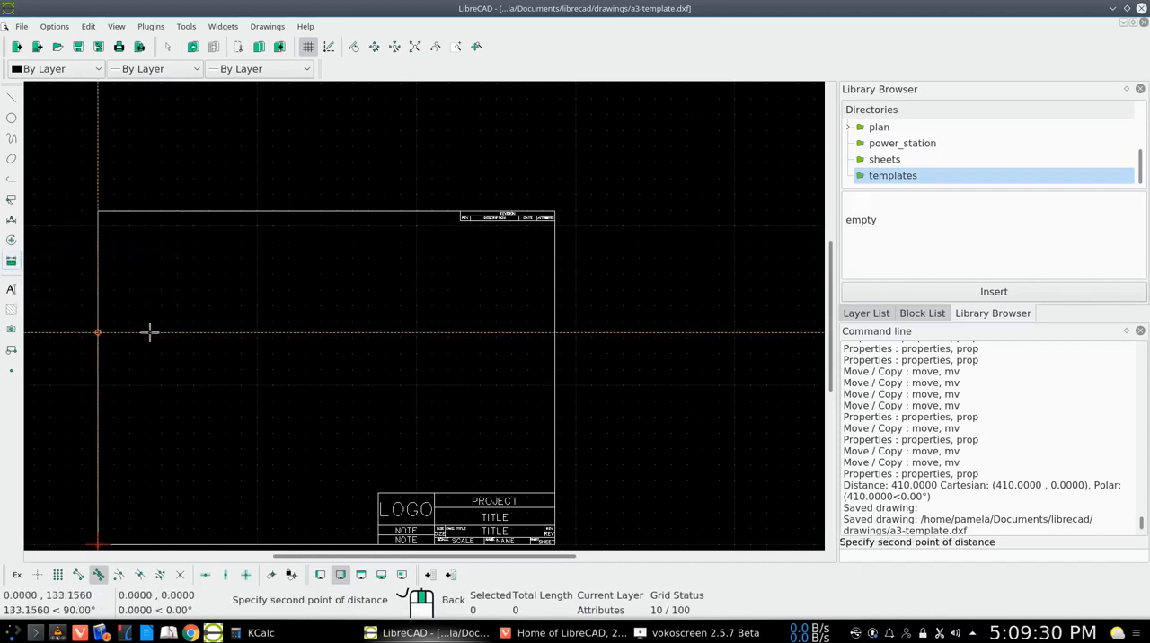
pyautogui.click(205, 575)
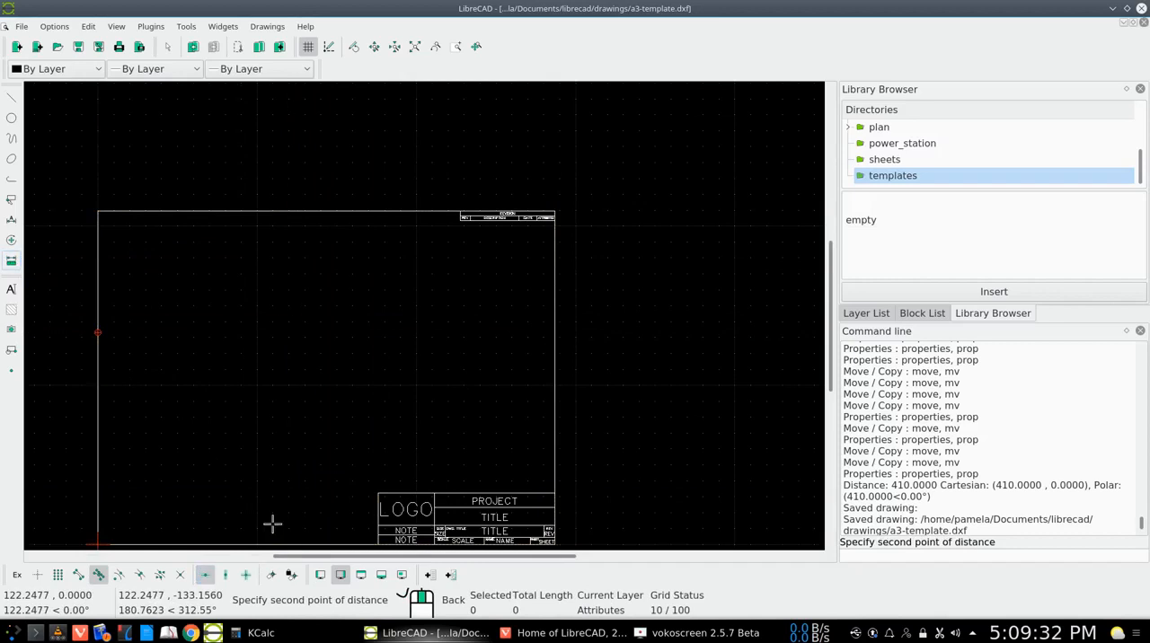
pyautogui.rightClick(554, 332)
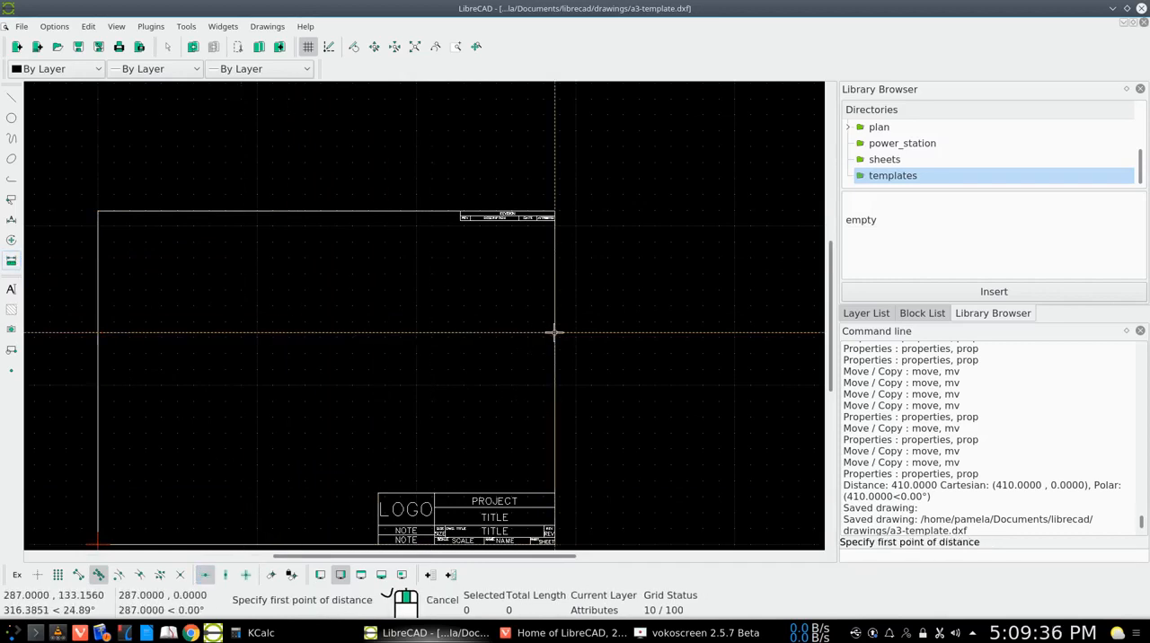
pyautogui.scroll(-1, 880, 473)
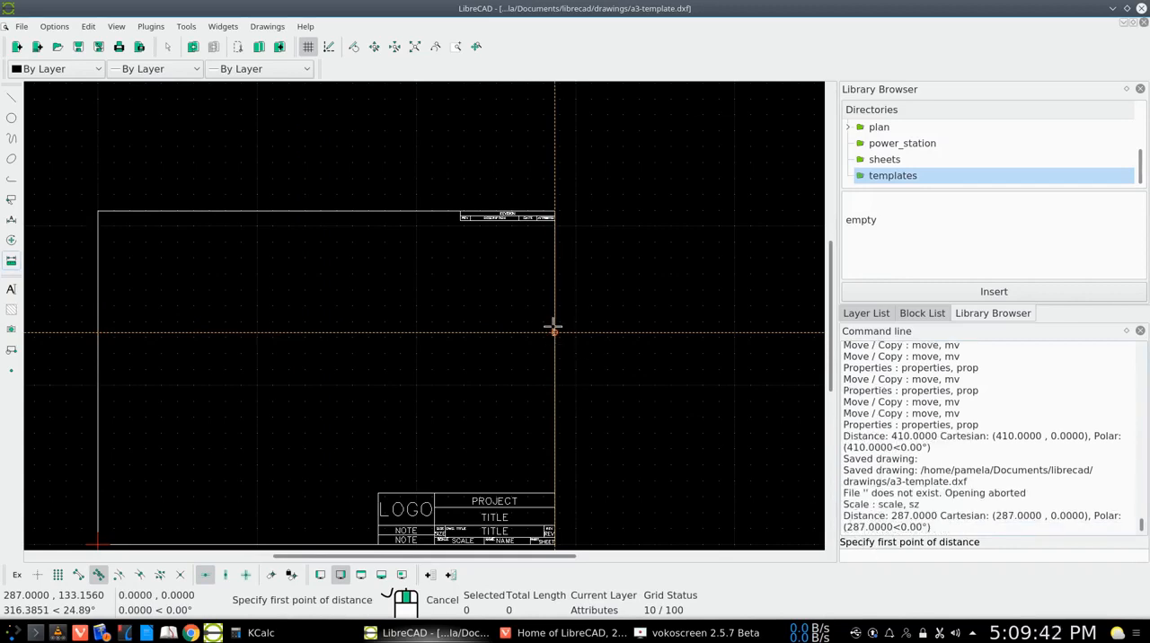
# Turn on the vertical restriction, leave the distance measurement, and try to set the relative zero at the border's lower-left corner
pyautogui.click(226, 576)
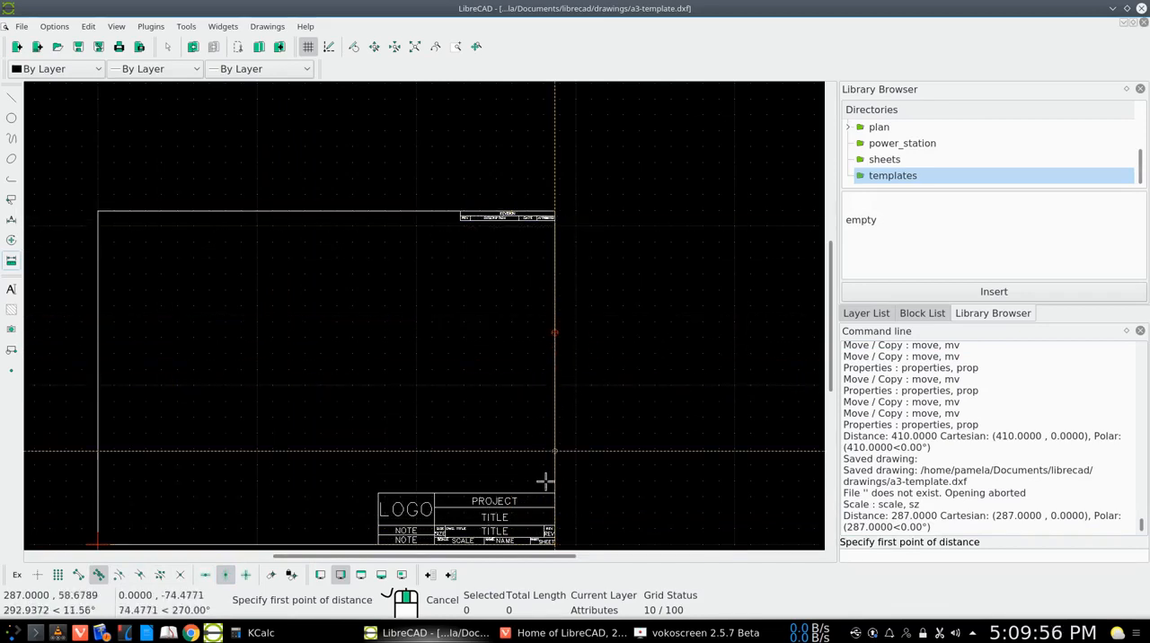
pyautogui.rightClick(181, 361)
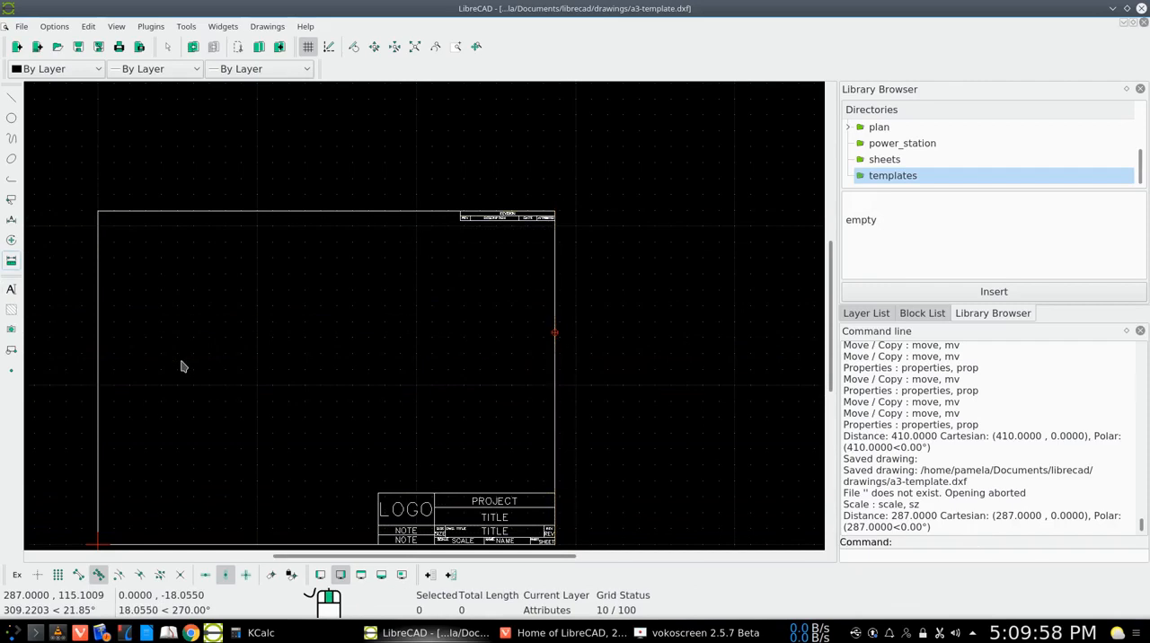
pyautogui.click(244, 575)
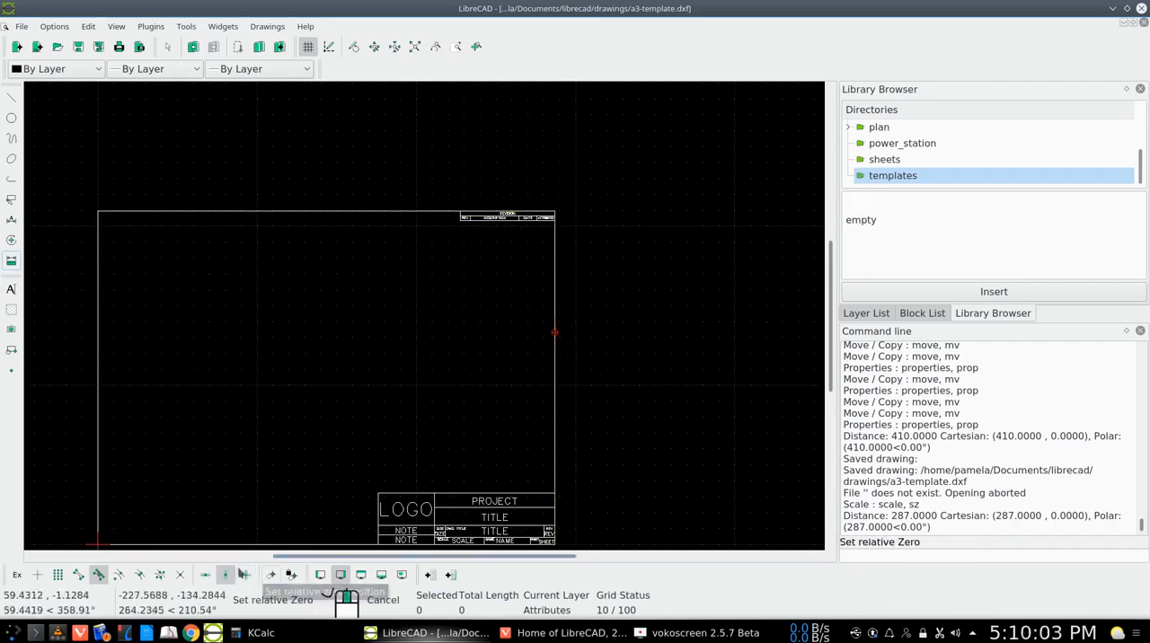
pyautogui.click(97, 543)
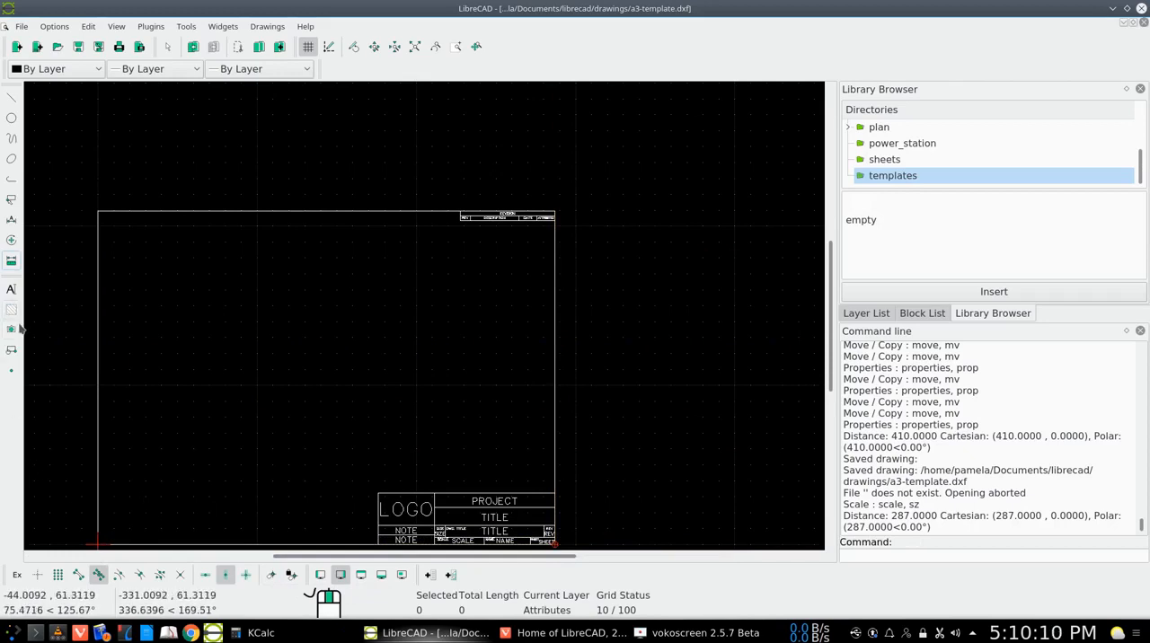
# Measure the scaled border's height along its right edge, and undo the last scaling of the drawing
pyautogui.click(11, 260)
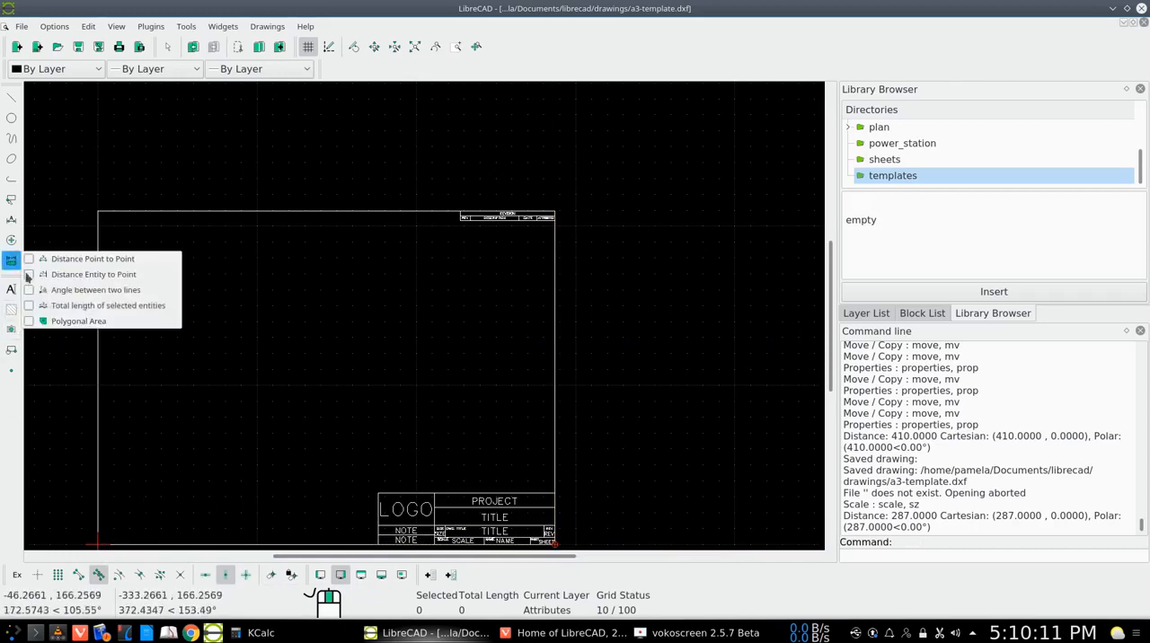
pyautogui.click(112, 263)
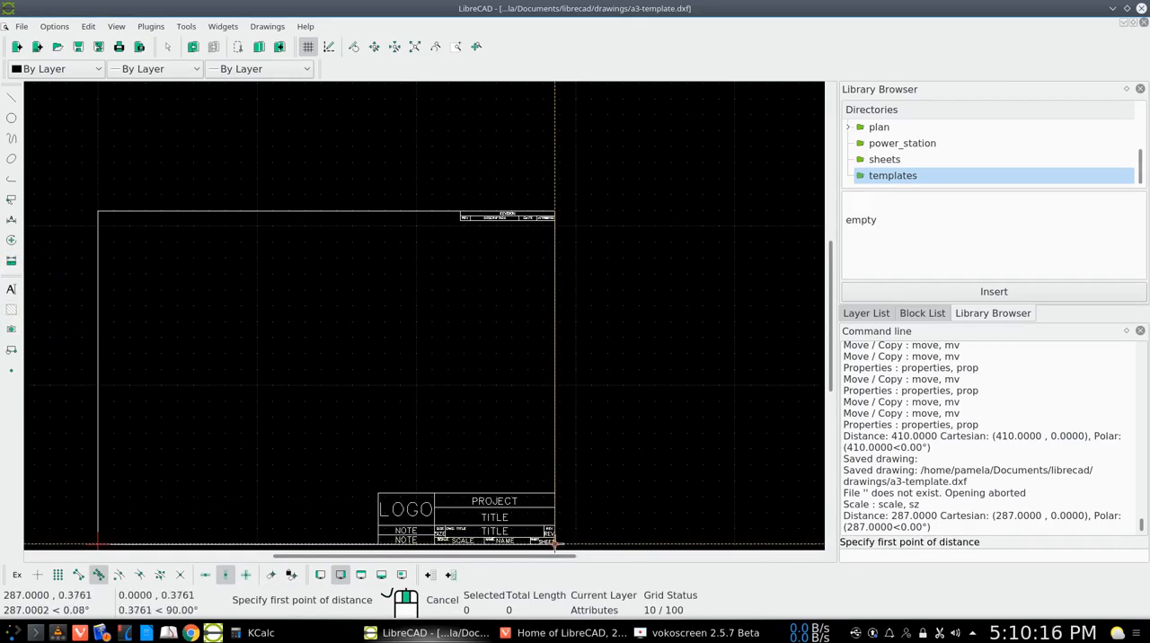
pyautogui.click(554, 545)
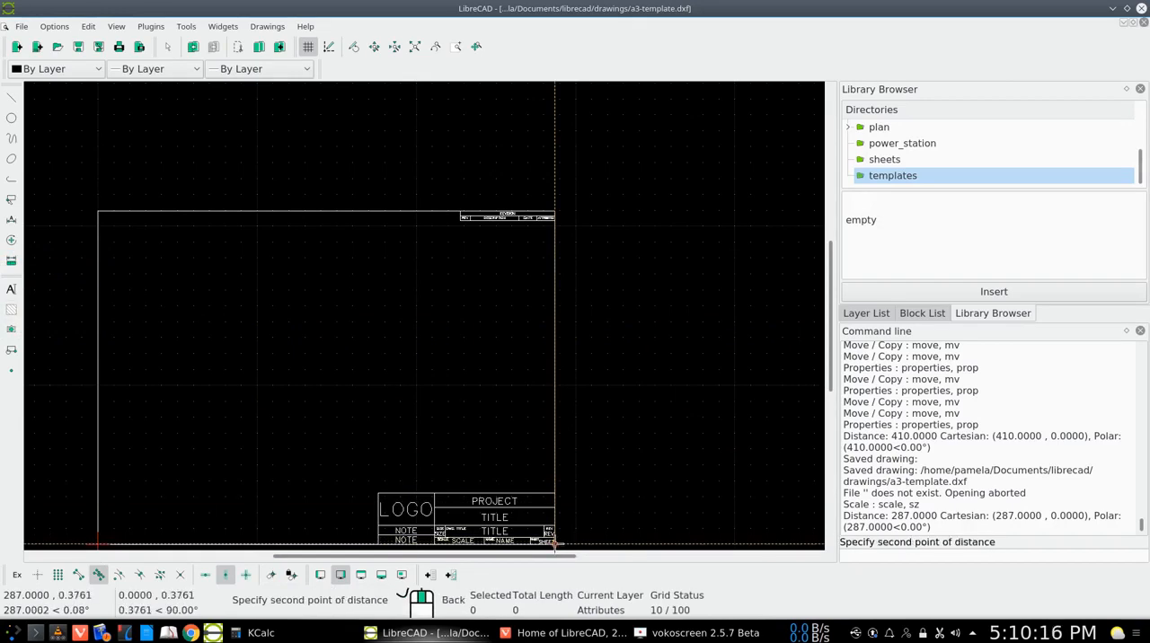
pyautogui.click(555, 211)
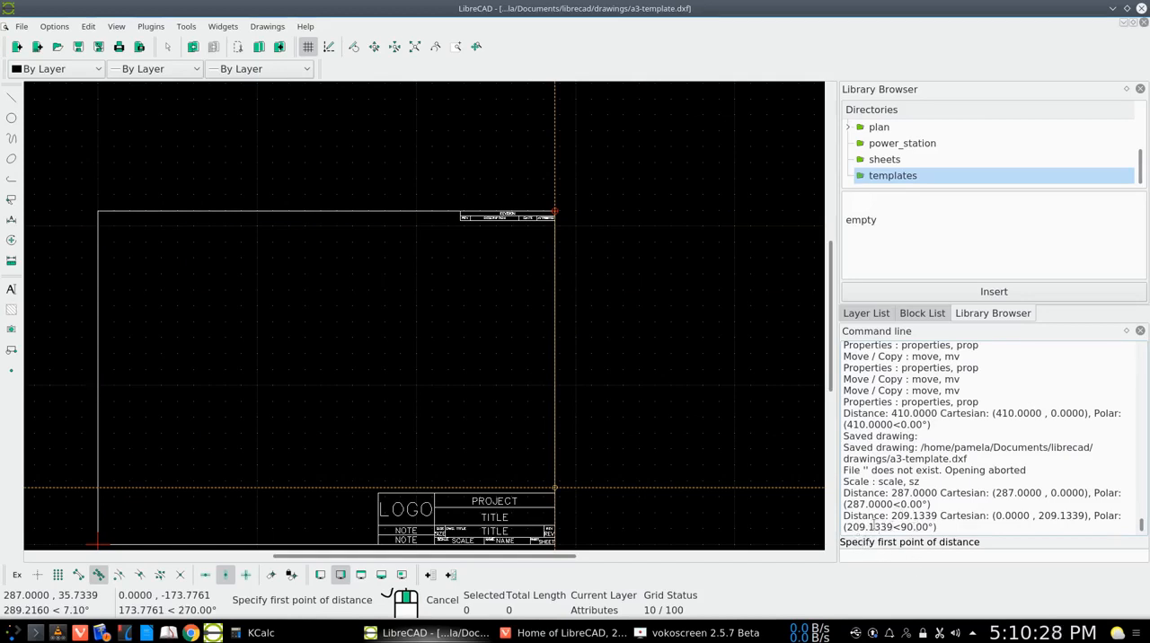
pyautogui.rightClick(527, 337)
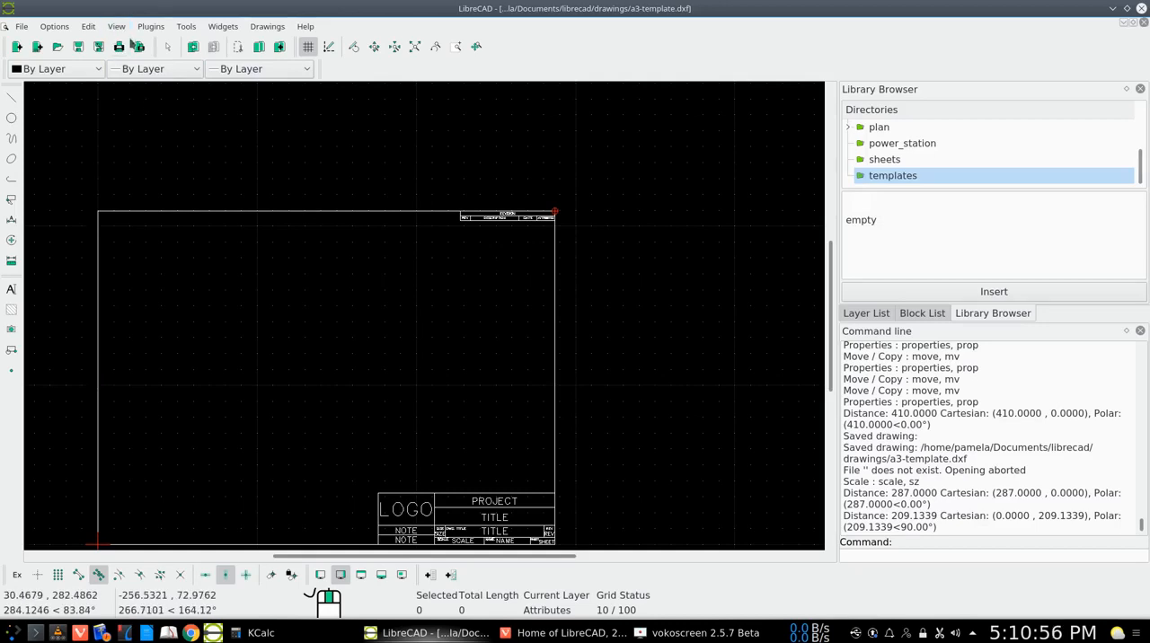
pyautogui.click(194, 51)
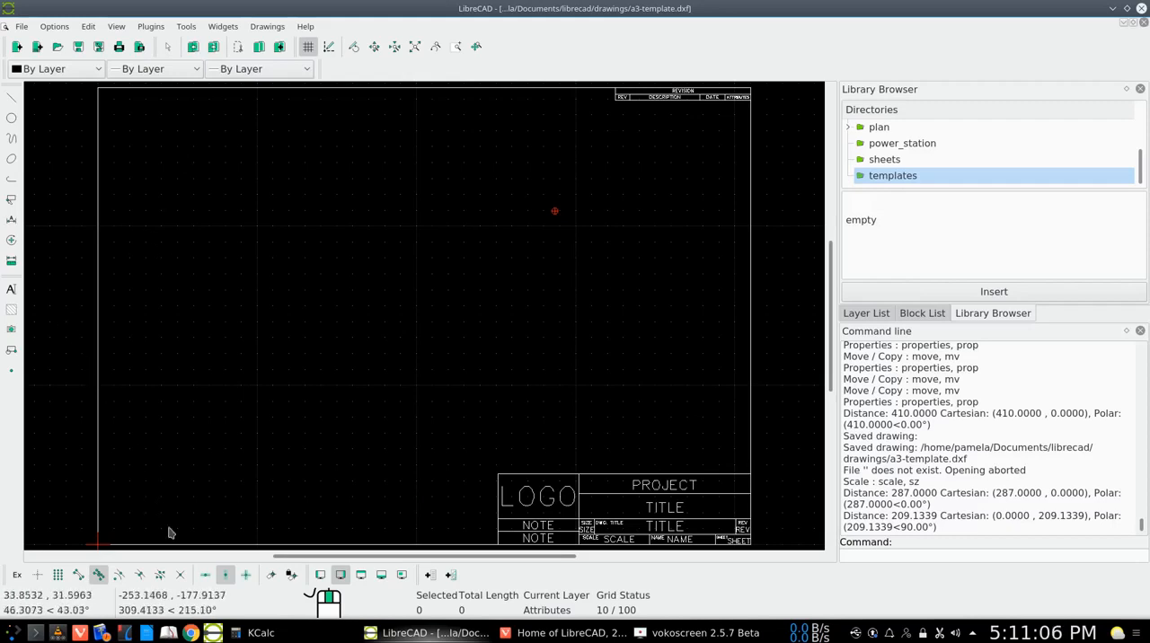
# Switch to KCalc, clear the previous result, and calculate the width scale factor as 287 ÷ 410
pyautogui.moveTo(553, 637)
pyautogui.click(256, 632)
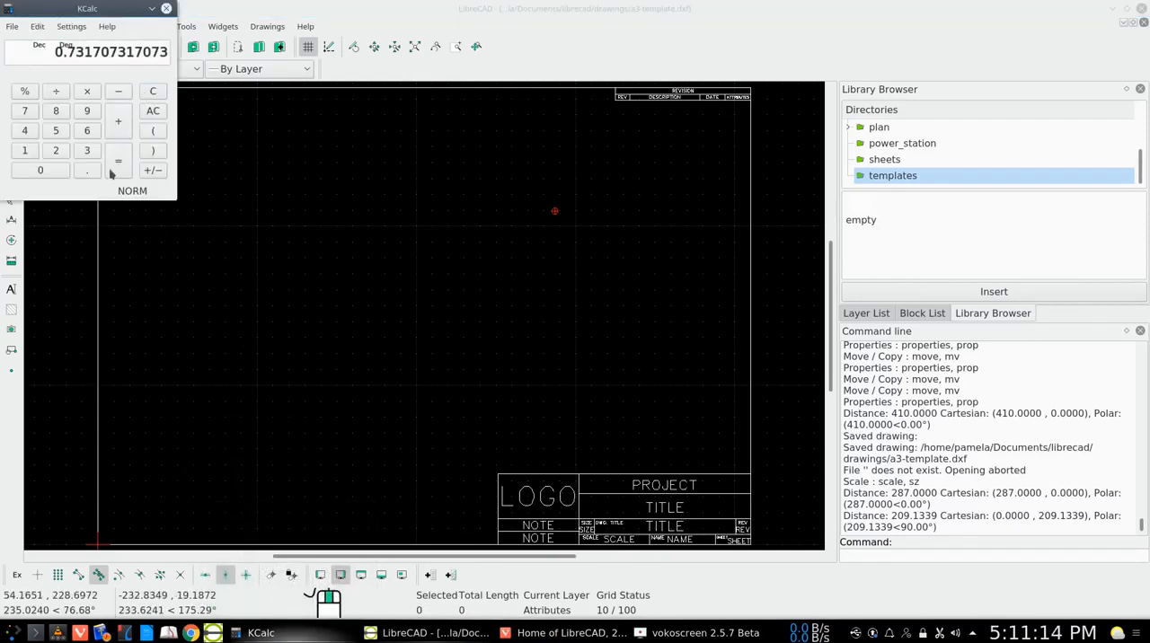
pyautogui.click(151, 114)
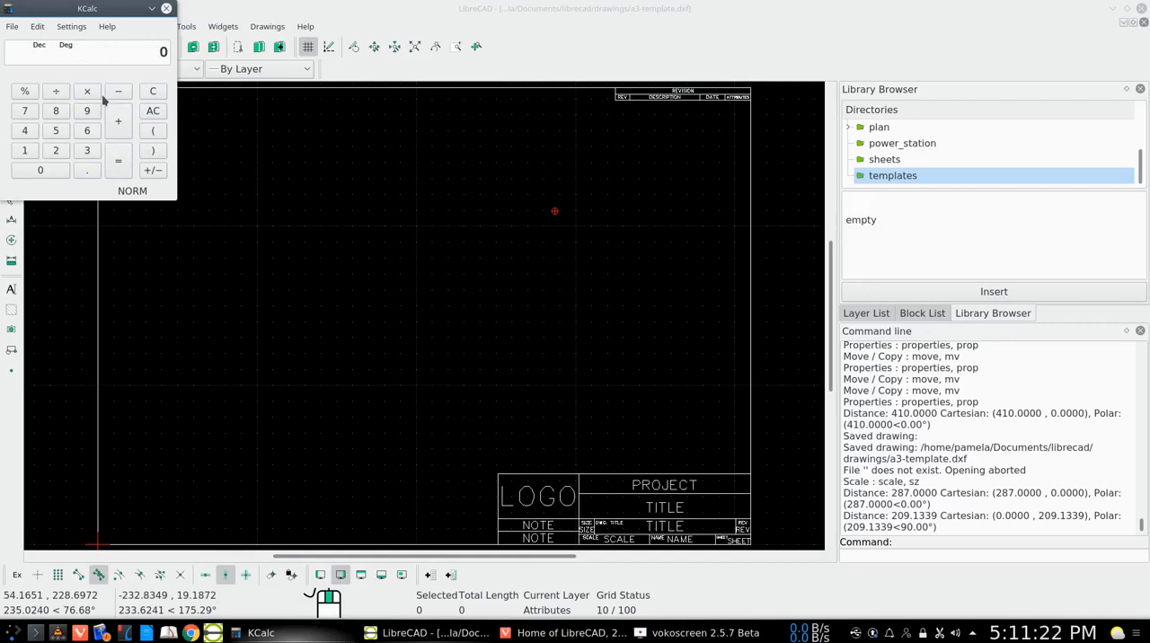
pyautogui.click(55, 150)
pyautogui.click(56, 112)
pyautogui.click(25, 110)
pyautogui.click(56, 90)
pyautogui.click(27, 133)
pyautogui.click(26, 151)
pyautogui.click(41, 171)
pyautogui.click(125, 170)
# Calculate the height scale factor as 200 ÷ 287 and put the calculator away to return to LibreCAD
pyautogui.click(152, 91)
pyautogui.click(56, 151)
pyautogui.click(52, 170)
pyautogui.click(51, 170)
pyautogui.click(56, 93)
pyautogui.click(60, 153)
pyautogui.click(55, 112)
pyautogui.click(34, 112)
pyautogui.click(116, 162)
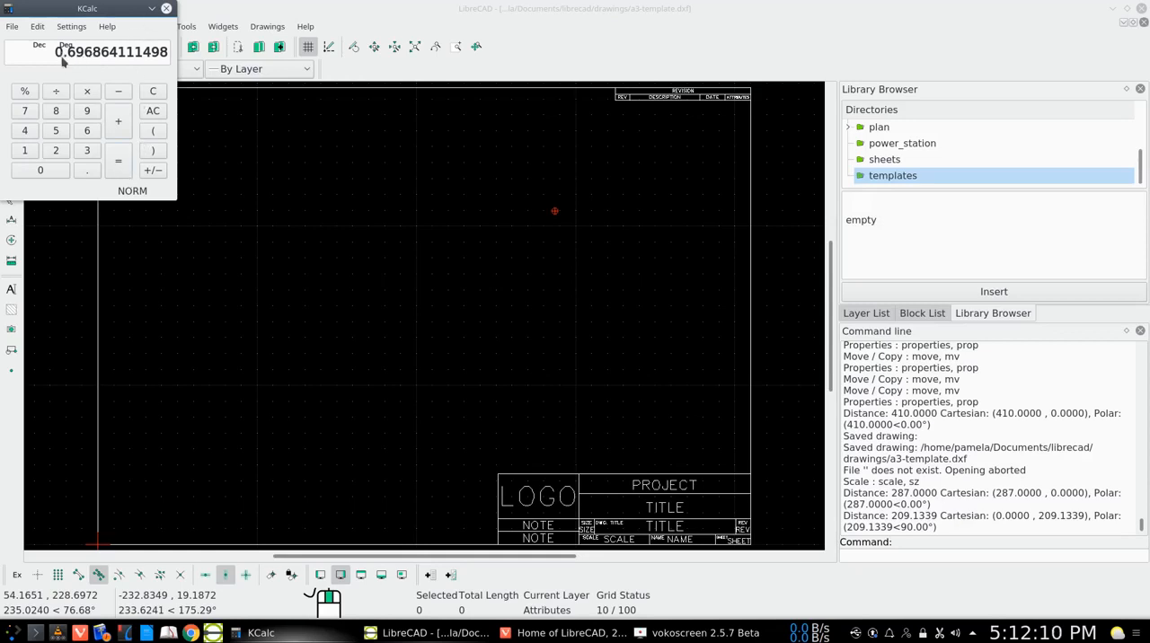
pyautogui.click(151, 8)
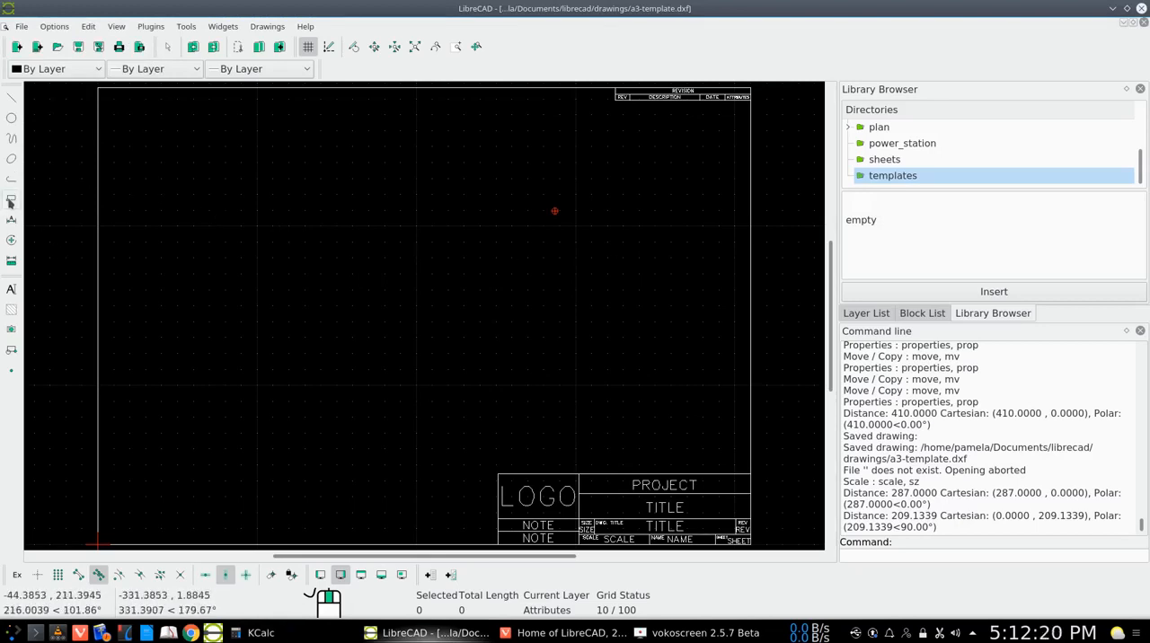
# Scale the entire drawing by 0.7 in both X and Y about the point 287,0 on its bottom edge, deleting the originals
pyautogui.click(11, 202)
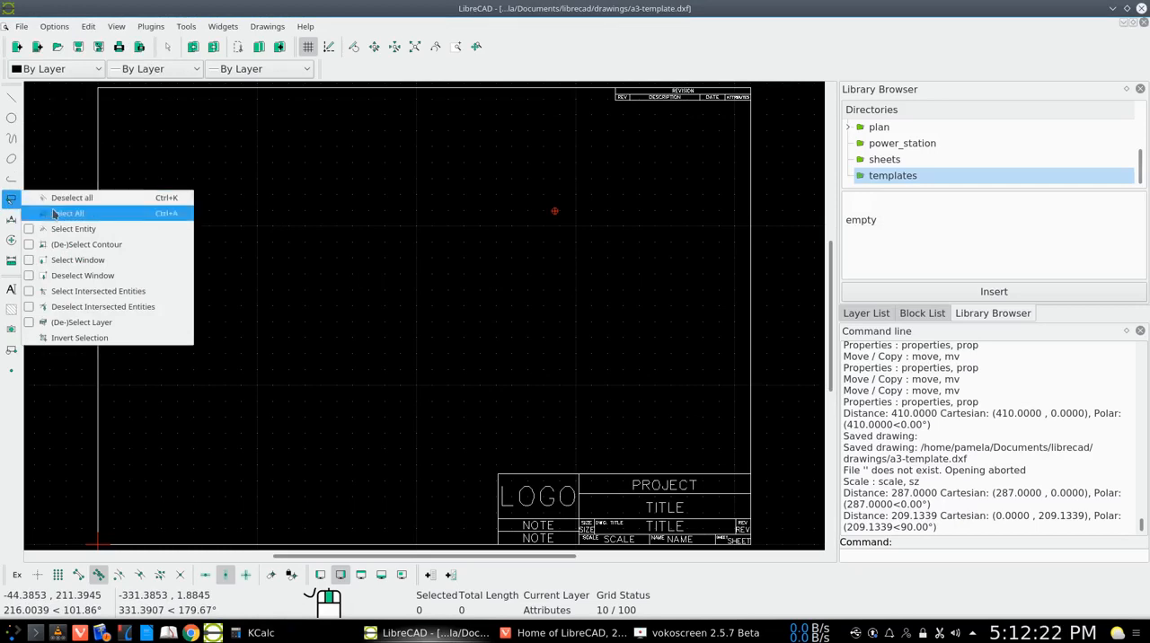
pyautogui.click(56, 214)
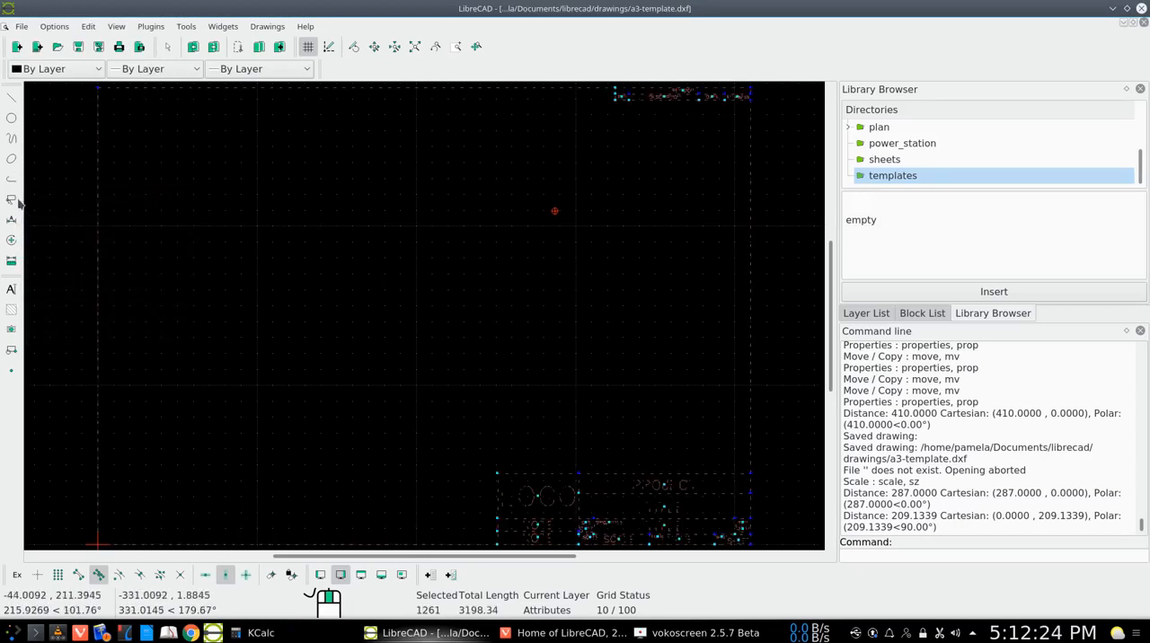
pyautogui.click(11, 240)
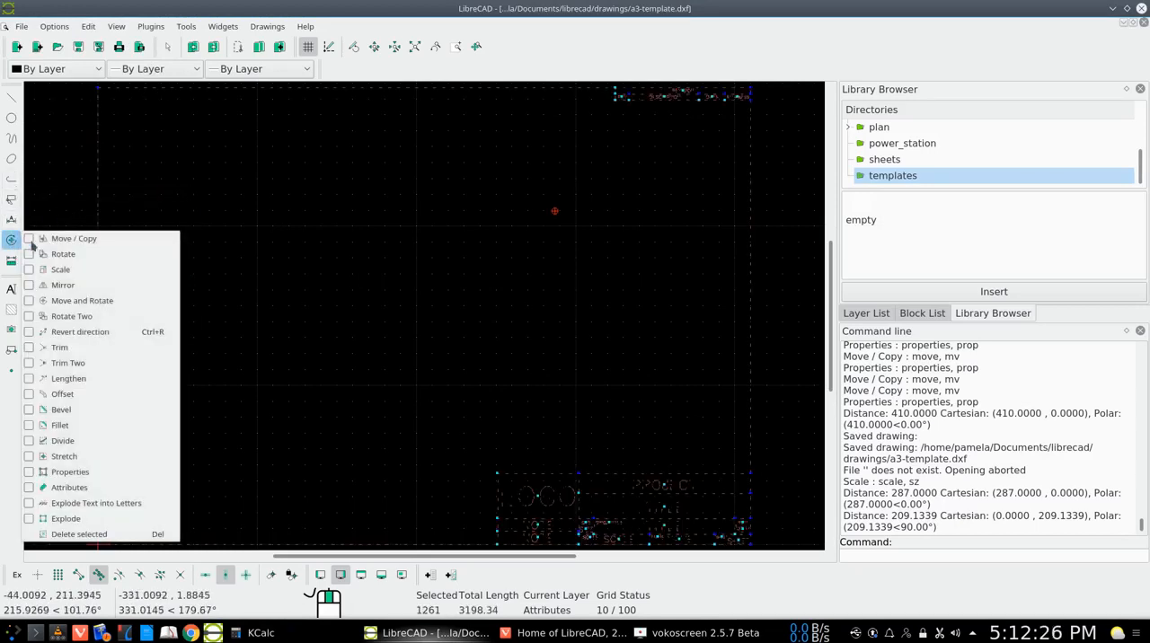
pyautogui.click(60, 269)
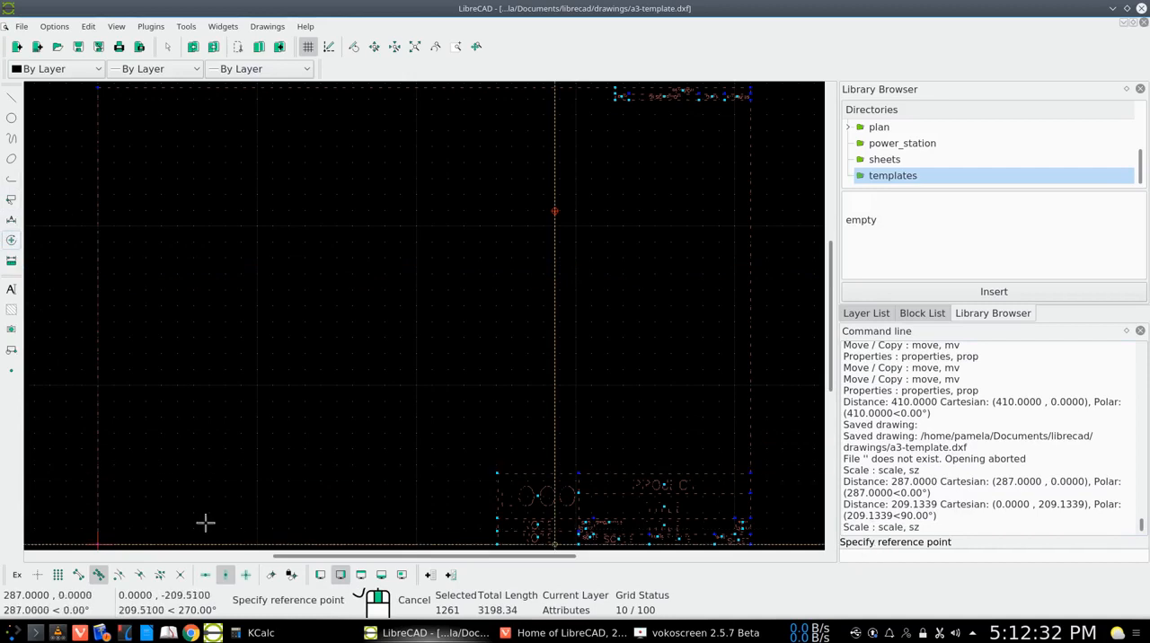
pyautogui.click(94, 543)
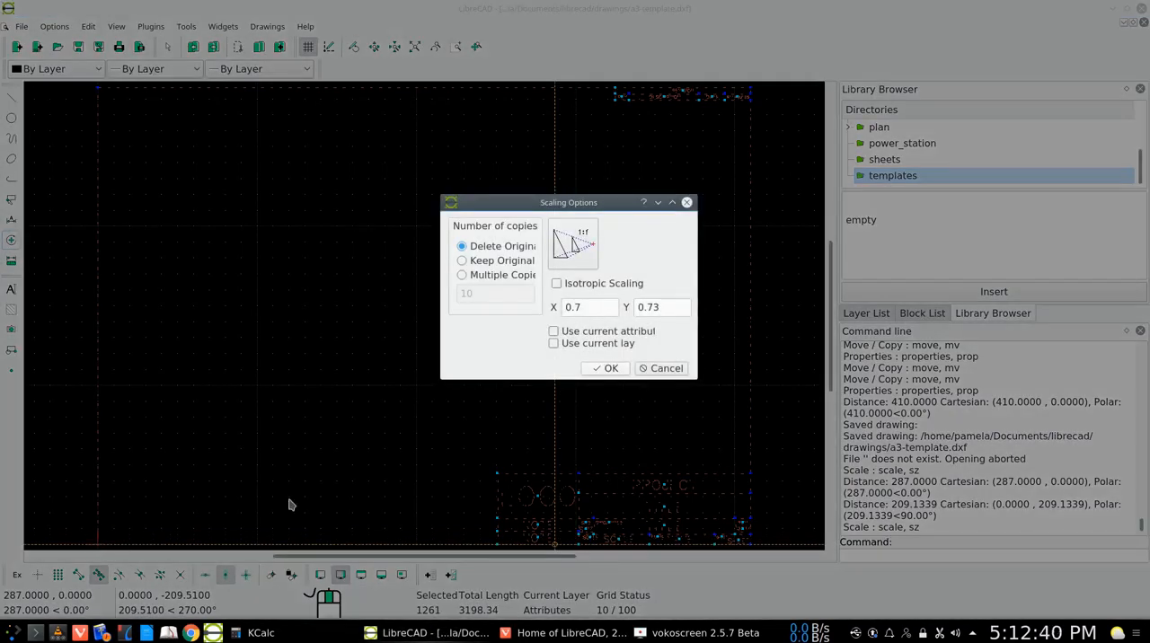
pyautogui.click(657, 308)
pyautogui.click(594, 369)
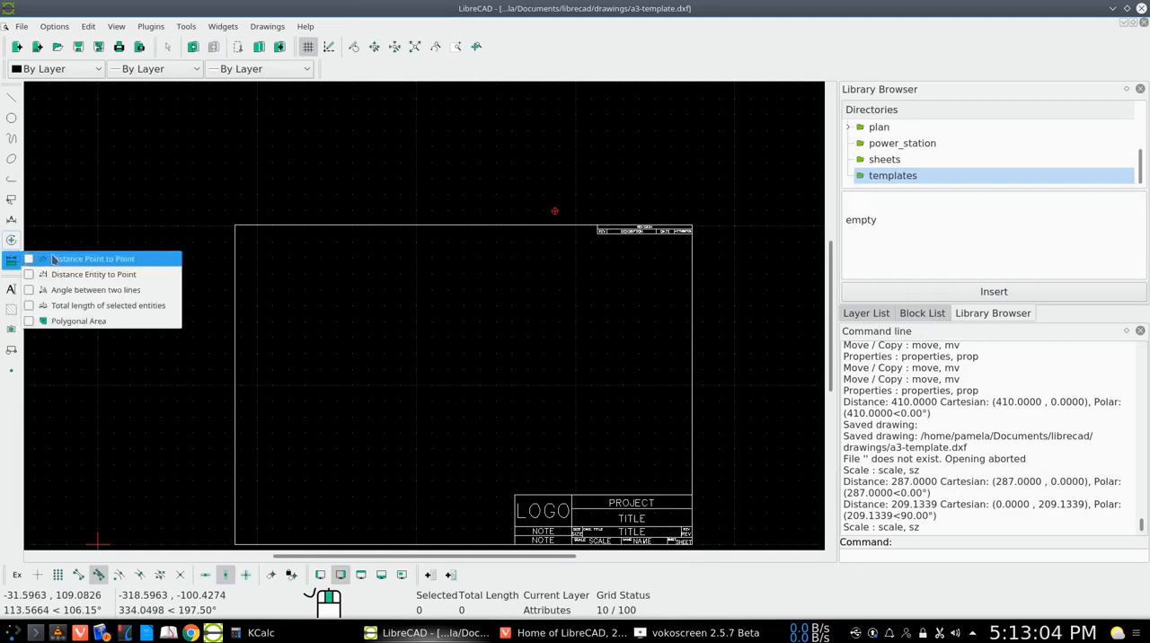
# Measure the rescaled border's height vertically from its bottom edge to its top edge and leave the distance measurement
pyautogui.click(86, 259)
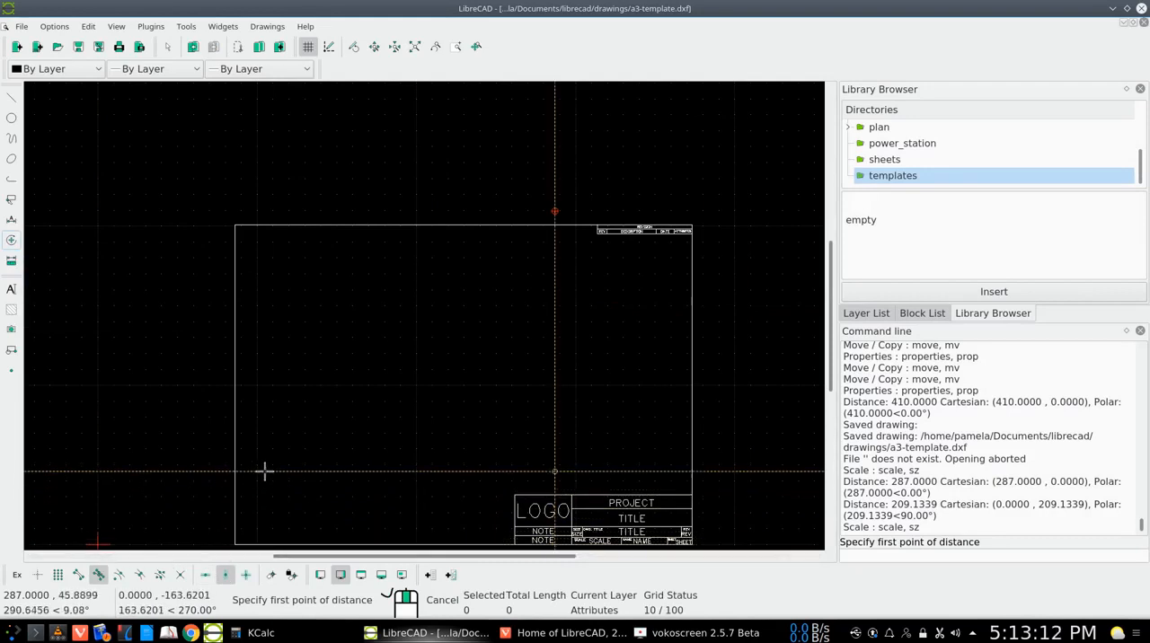
pyautogui.click(555, 544)
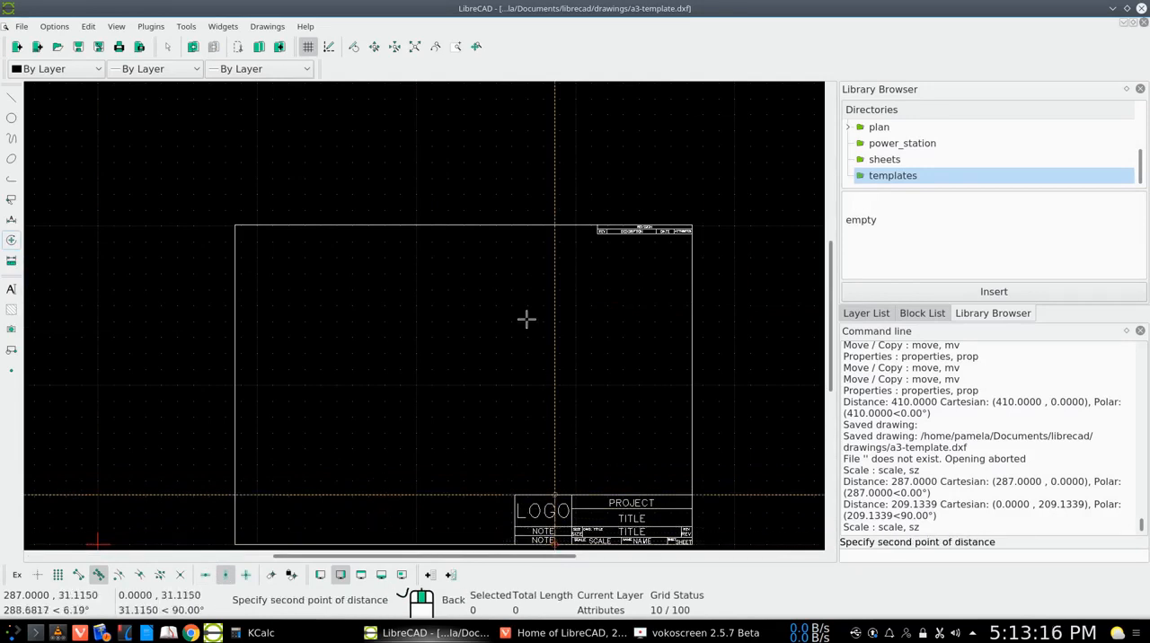
pyautogui.click(554, 224)
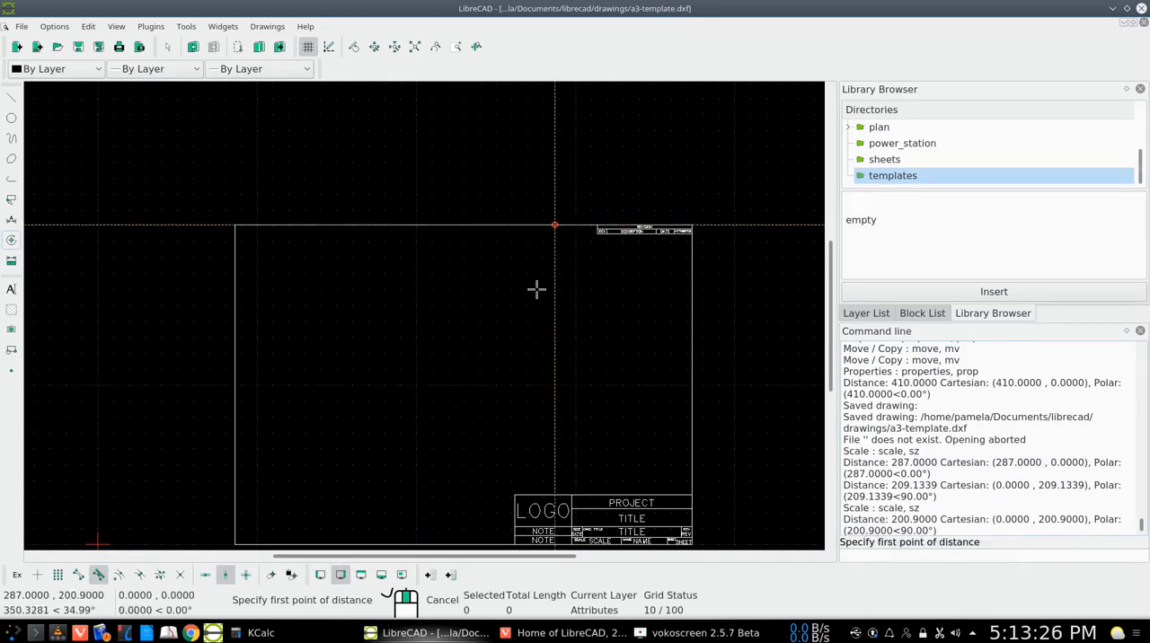
pyautogui.press('Escape')
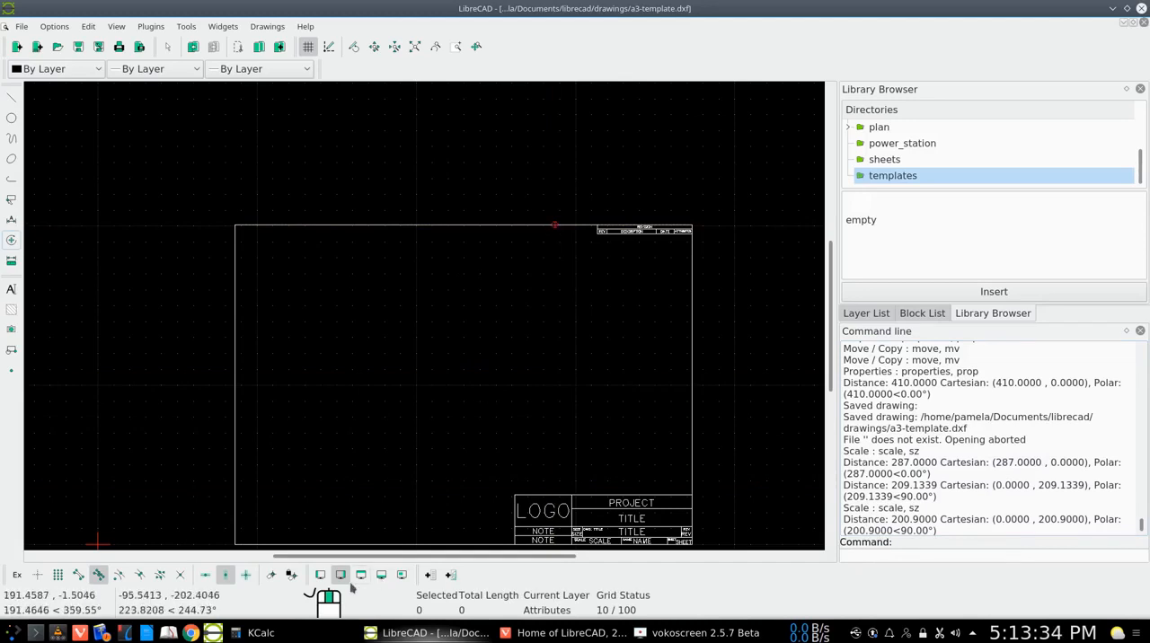
# Set the relative zero at the border's lower-left corner, using intersection snap without the vertical restriction
pyautogui.click(273, 576)
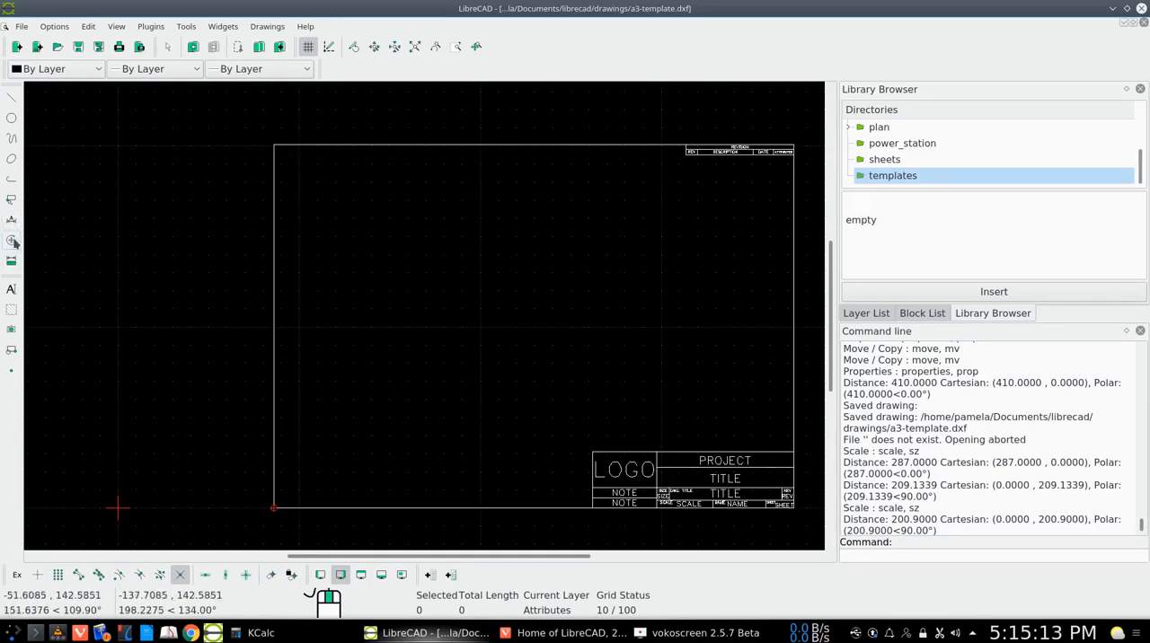
pyautogui.click(11, 241)
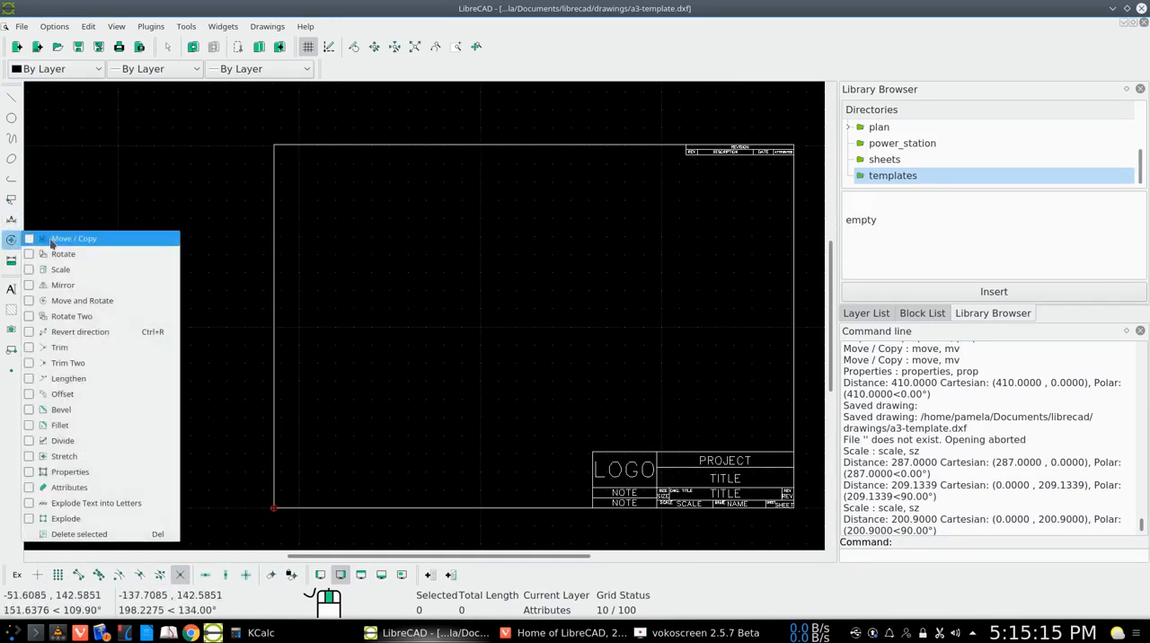
pyautogui.click(72, 239)
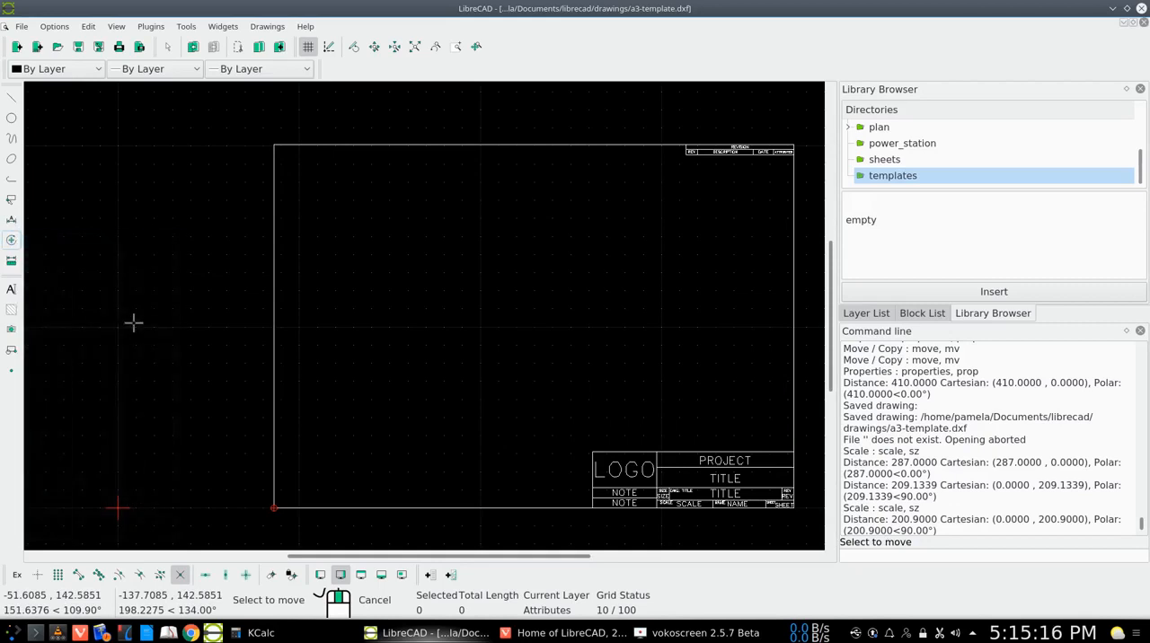
pyautogui.rightClick(300, 500)
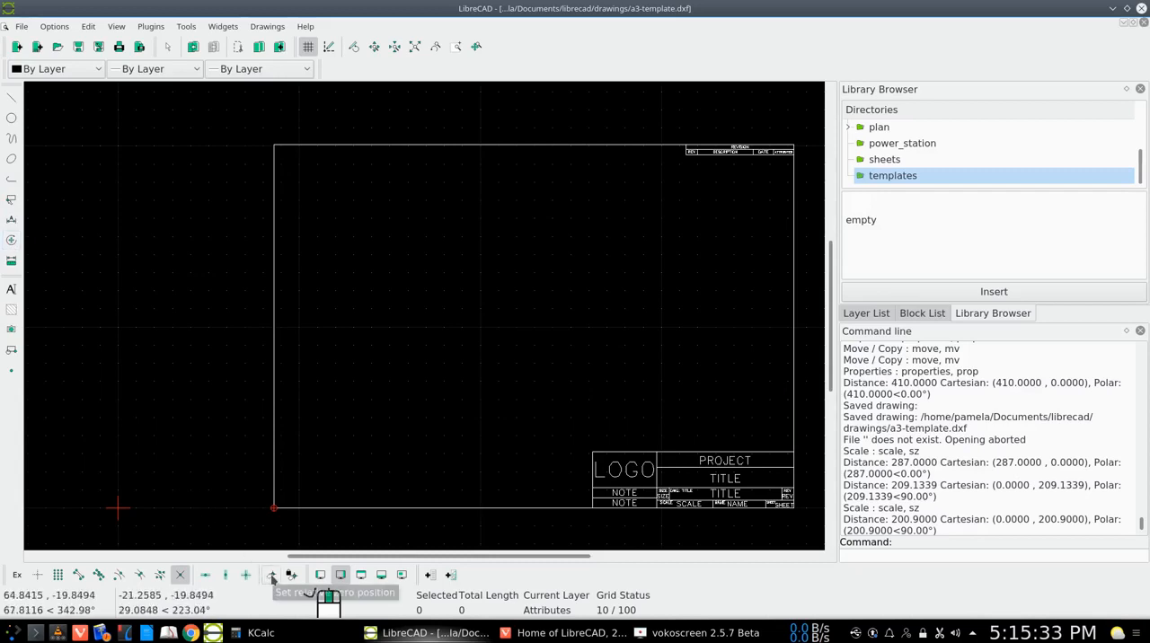
# Move the entire drawing from the border's lower-left corner to the origin 0,0, deleting the original, and deselect everything
pyautogui.click(11, 198)
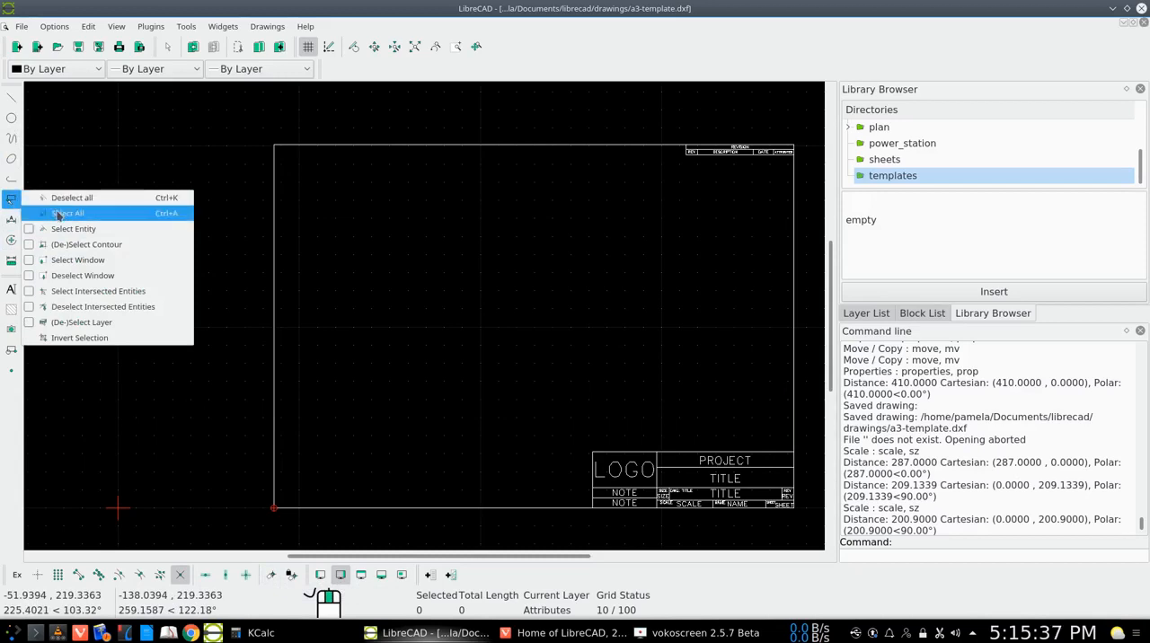
pyautogui.click(58, 215)
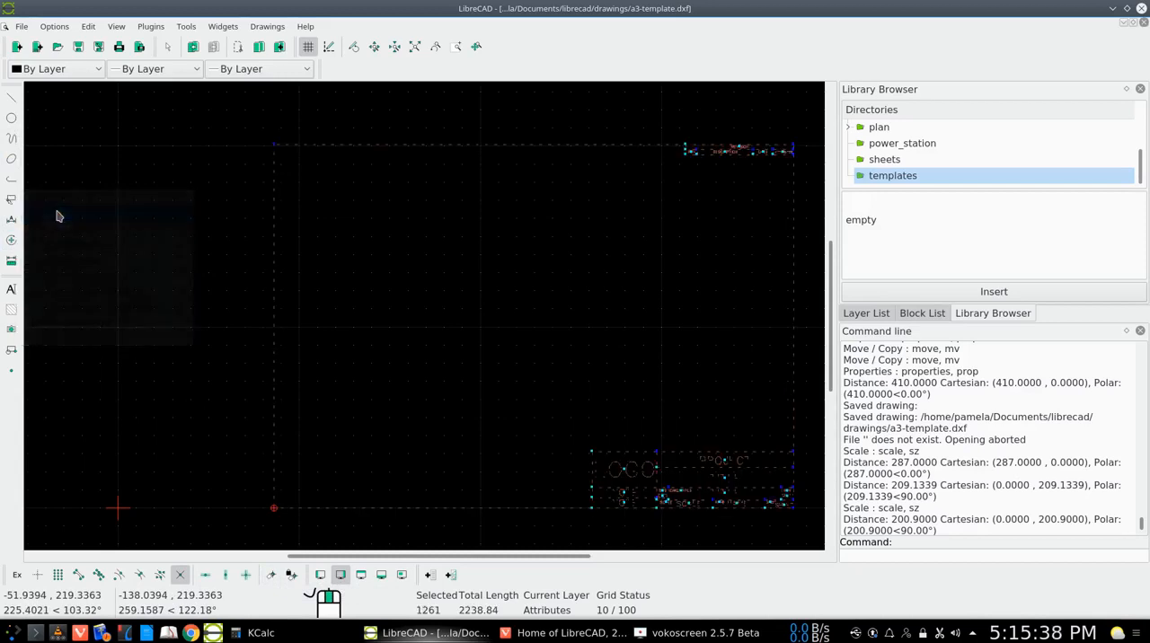
pyautogui.click(11, 240)
pyautogui.click(47, 245)
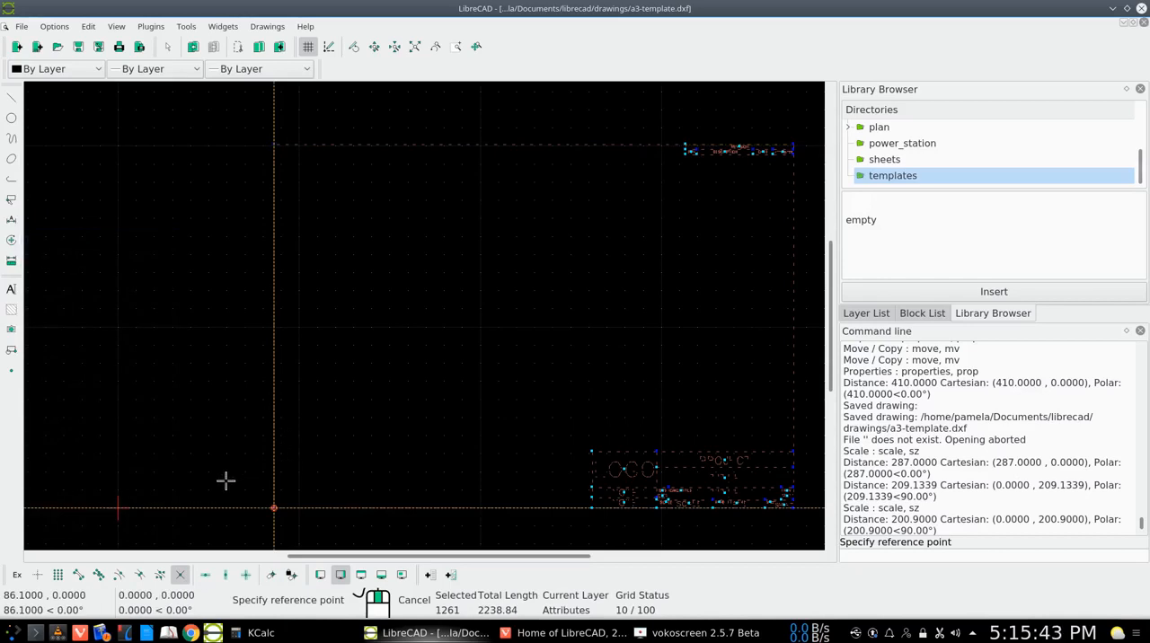
pyautogui.click(274, 509)
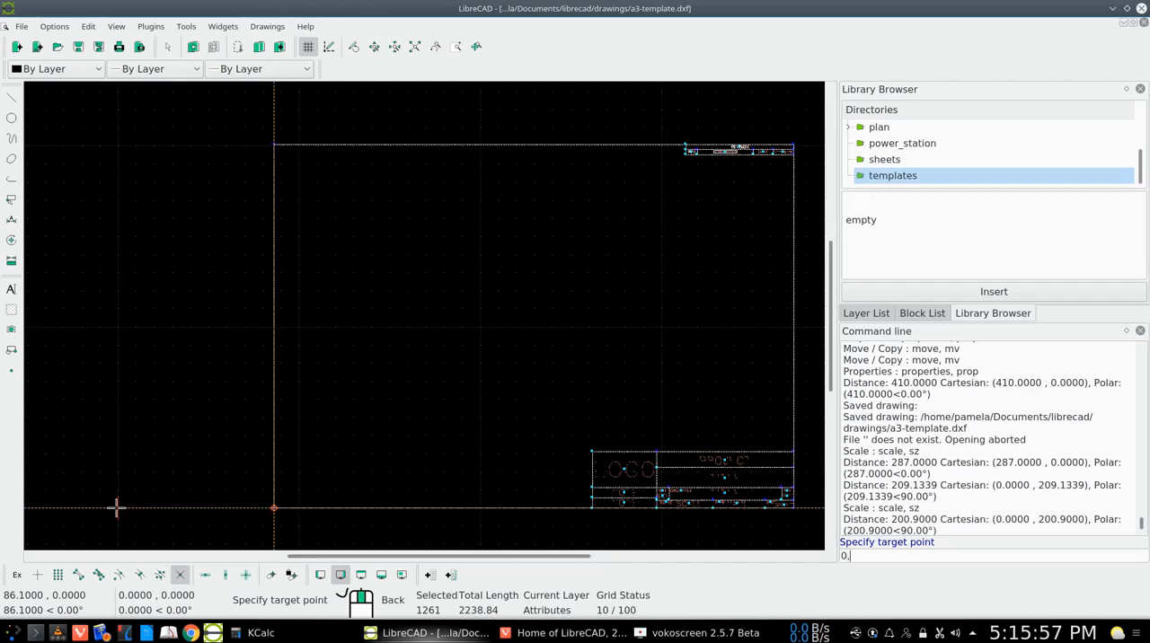
pyautogui.press('Return')
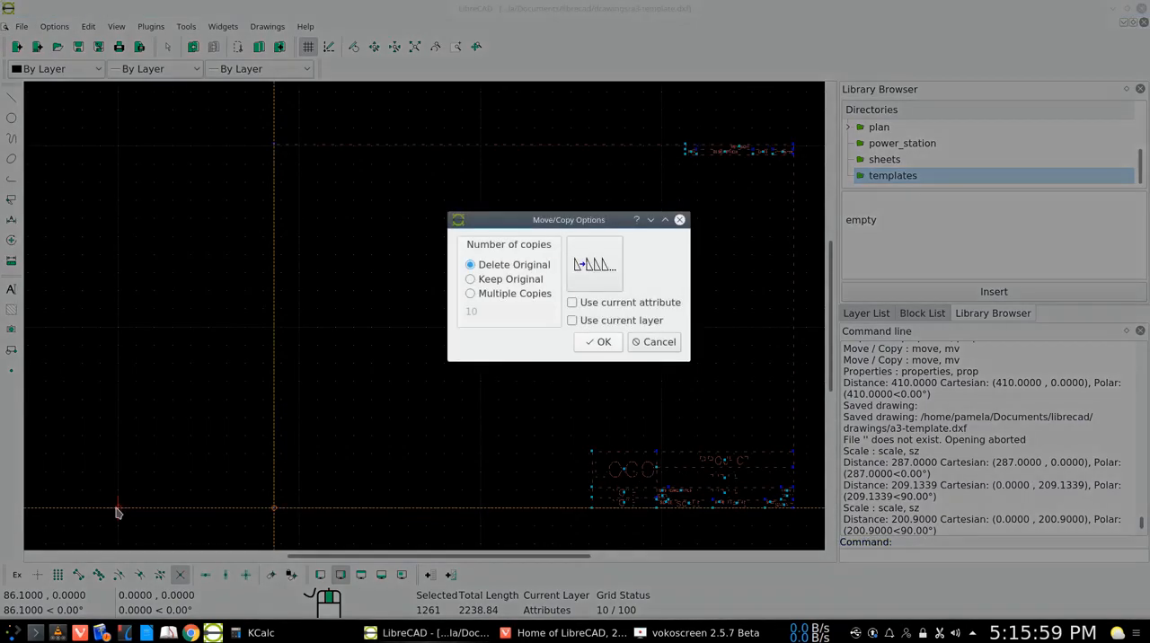
pyautogui.click(604, 342)
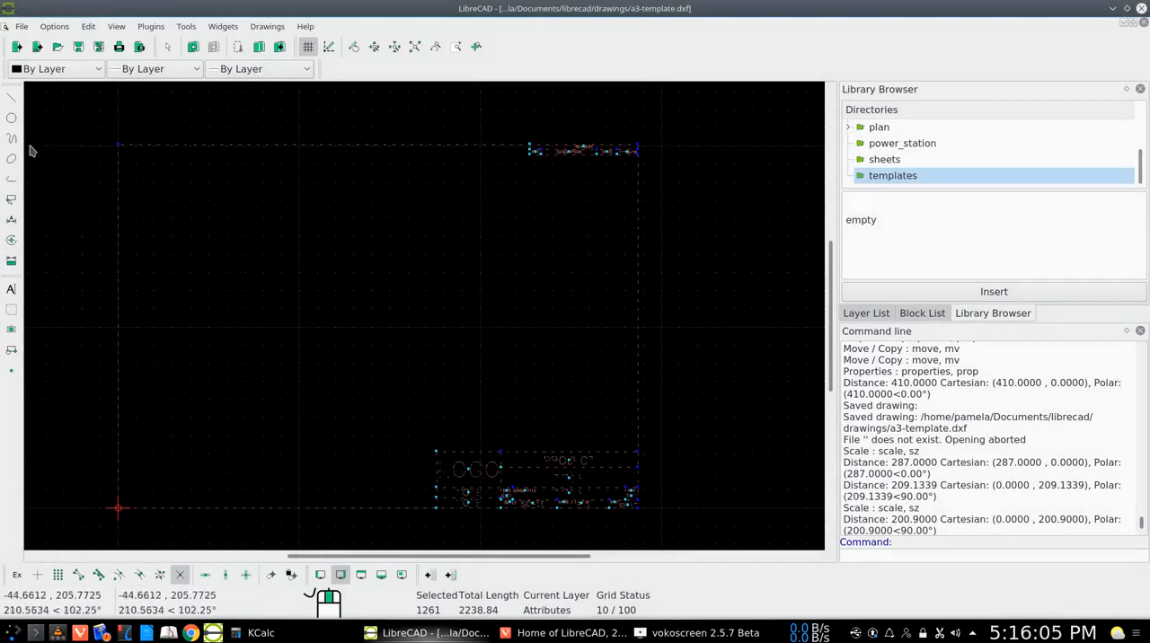
pyautogui.click(11, 201)
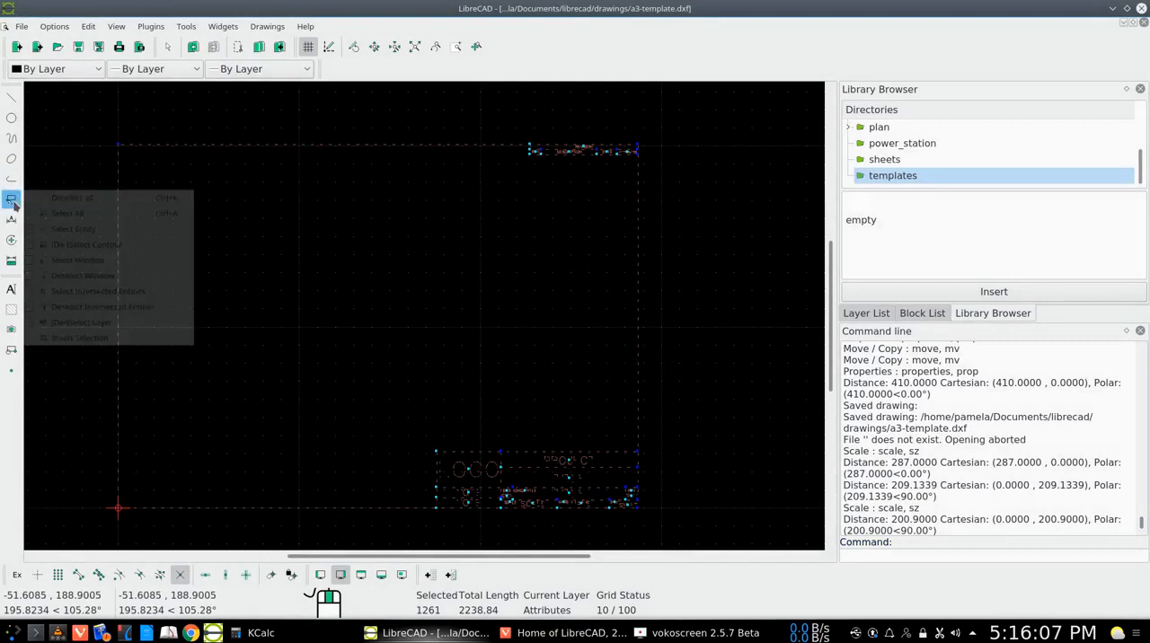
pyautogui.click(81, 199)
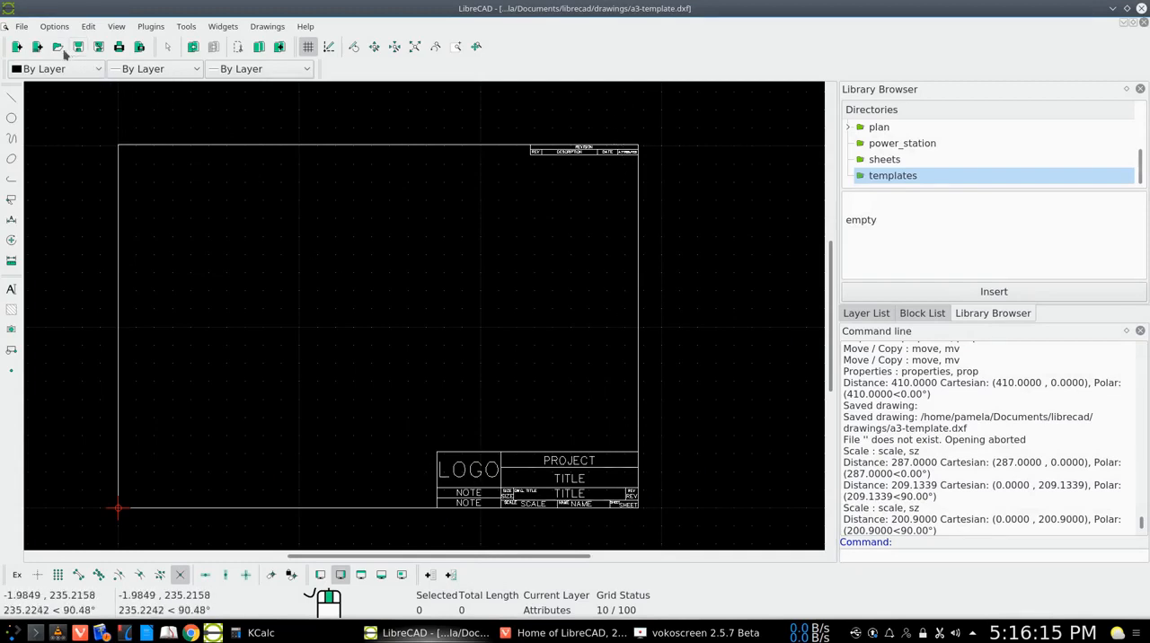
# Save the rescaled drawing under the new file name a4-template in DXF 2007 format in the drawings folder
pyautogui.click(98, 47)
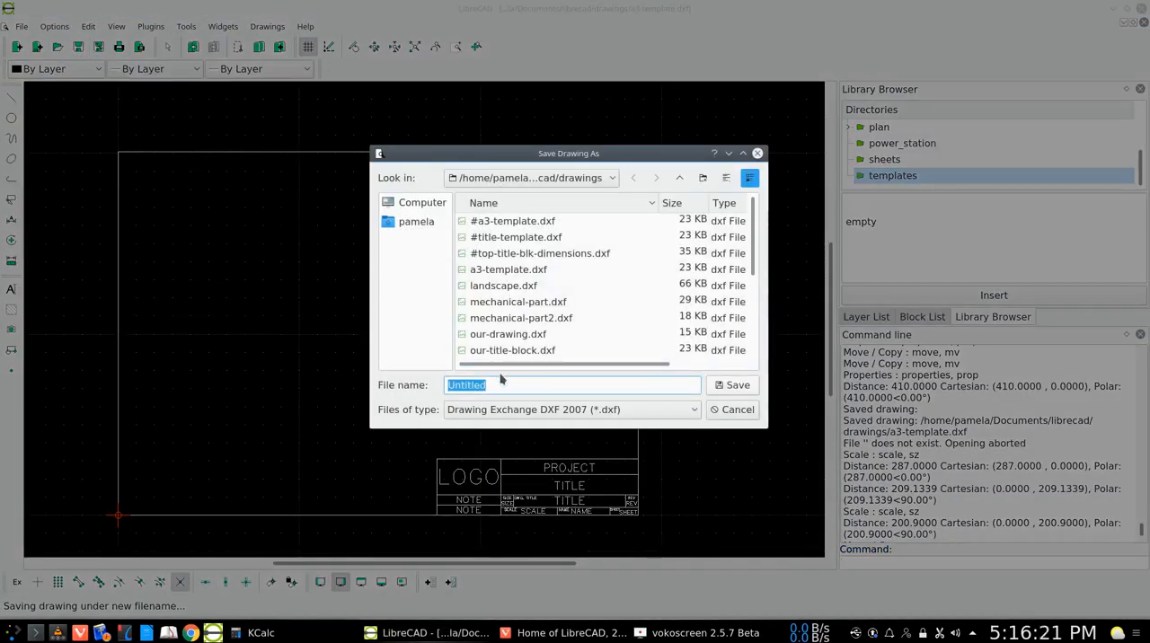
pyautogui.write('a4-template')
pyautogui.click(733, 385)
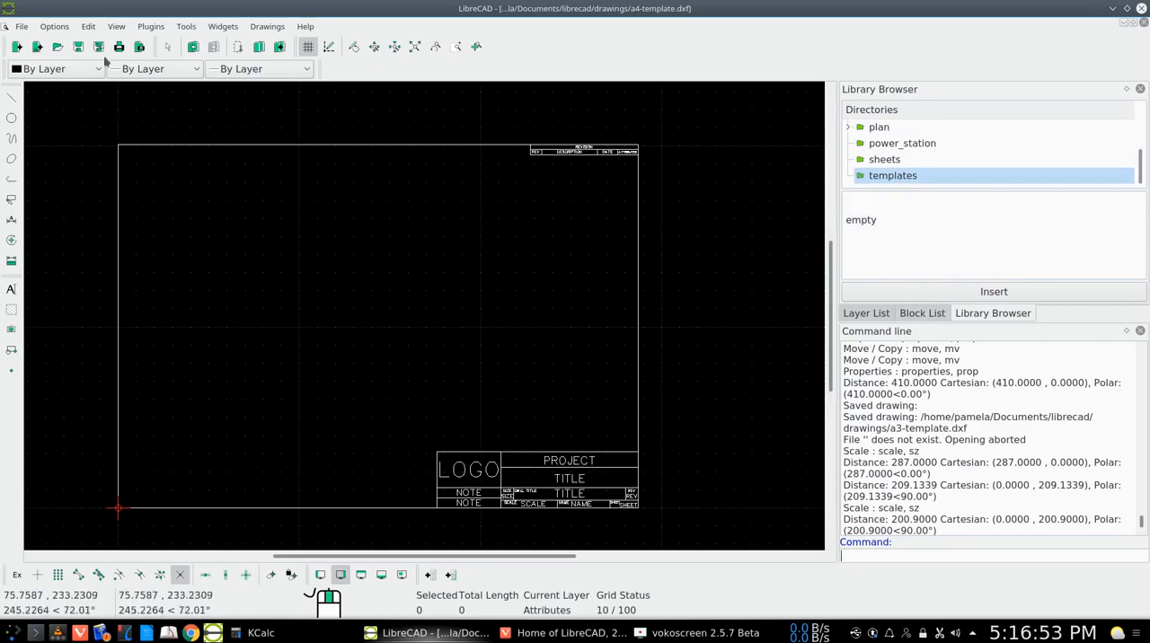
# Switch to the Dolphin file manager and go from the root folder to usr/share
pyautogui.click(1127, 8)
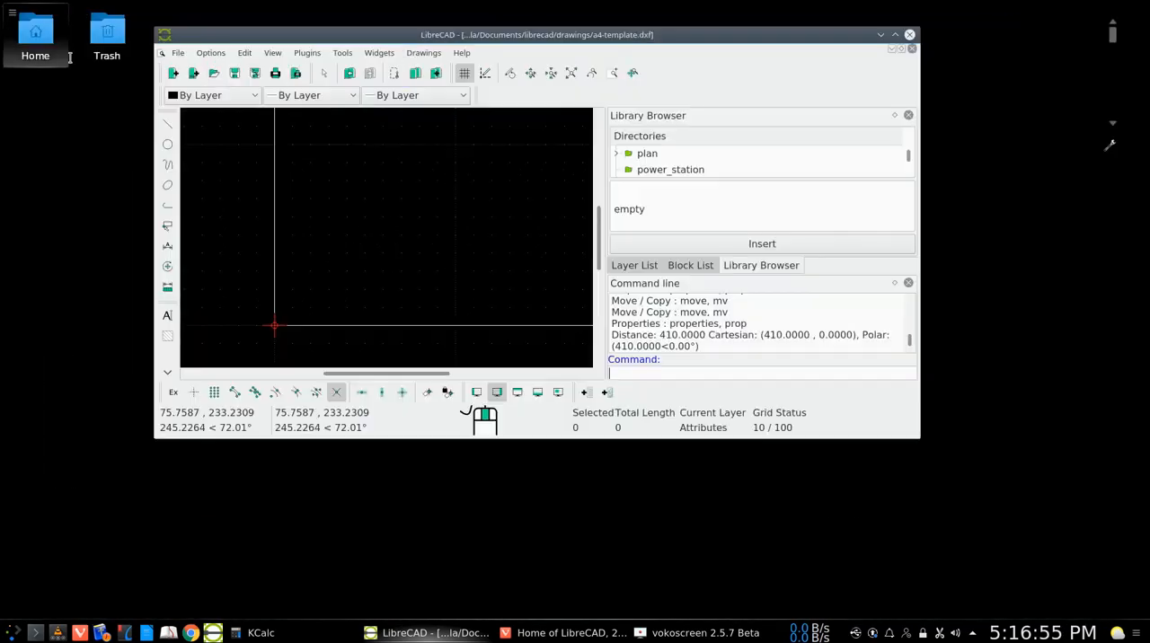
pyautogui.click(44, 56)
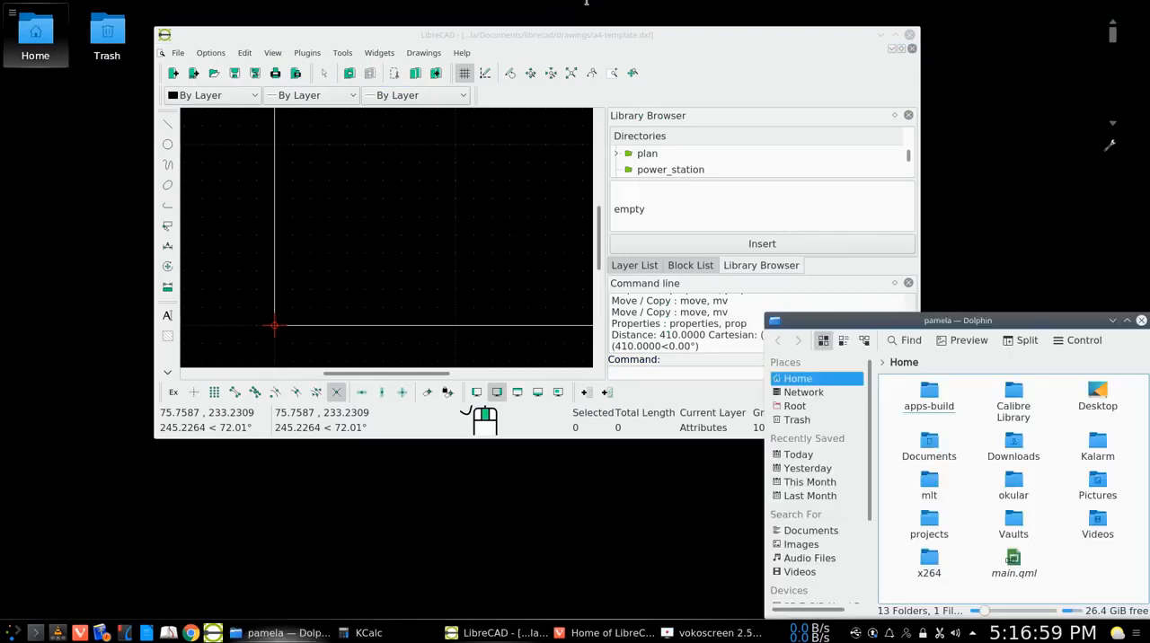
pyautogui.press('F12')
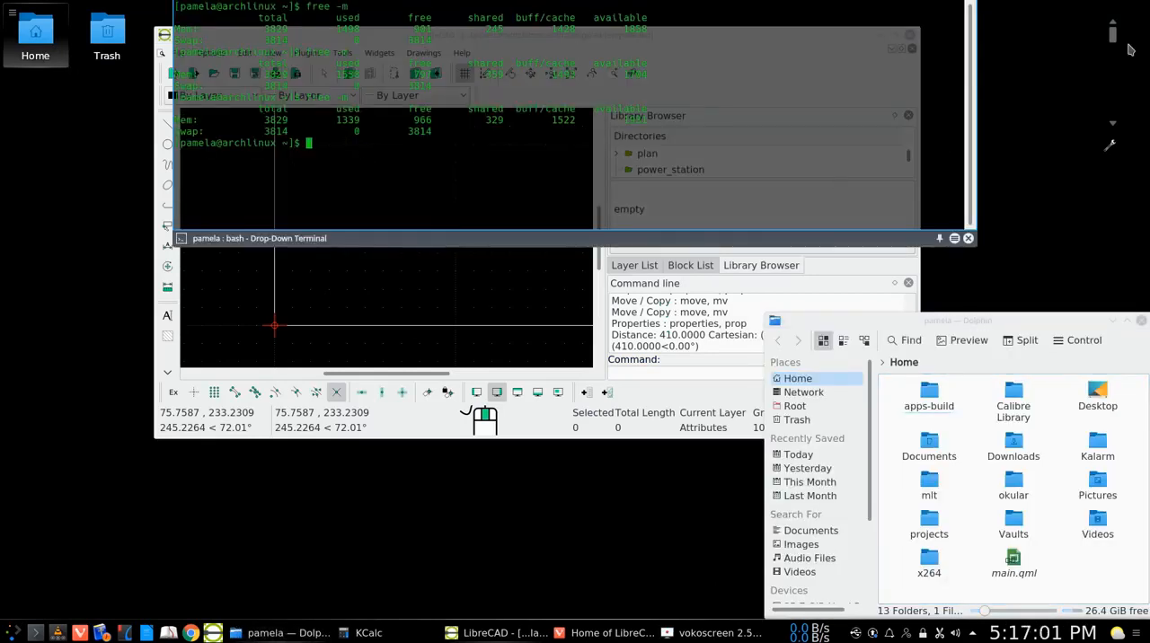
pyautogui.click(1022, 135)
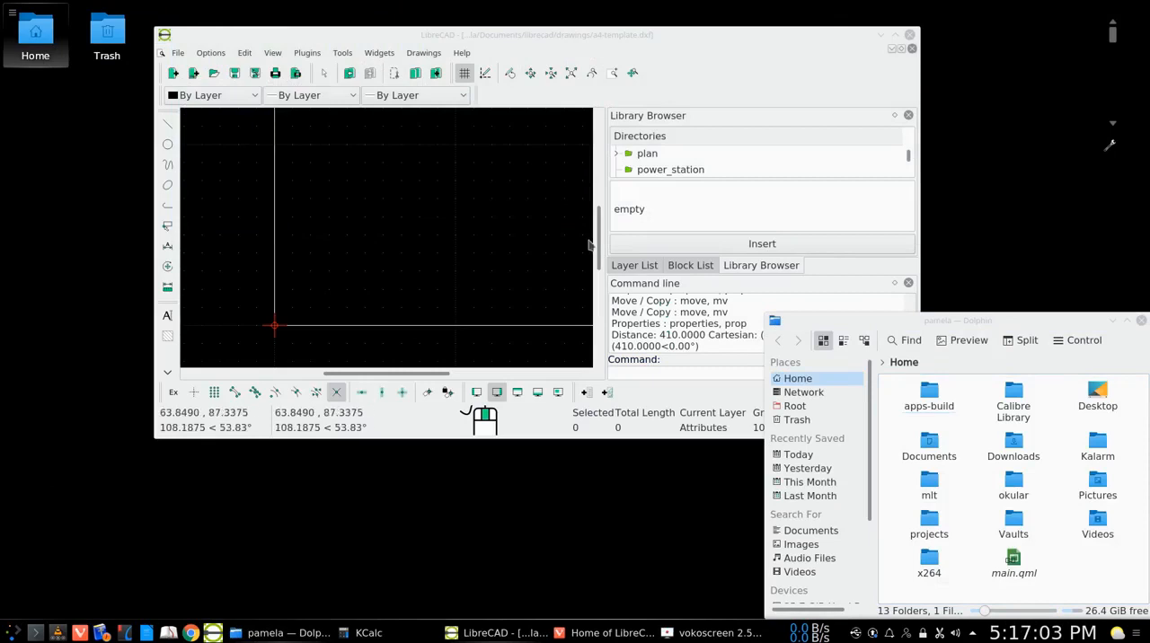
pyautogui.click(795, 409)
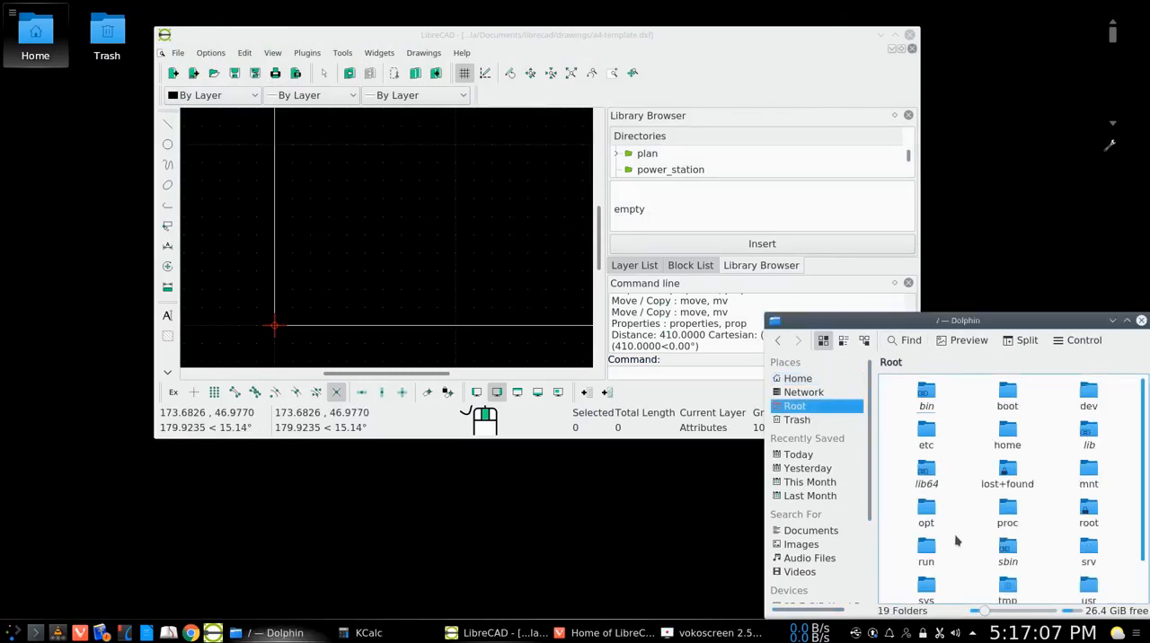
pyautogui.scroll(-1, 954, 534)
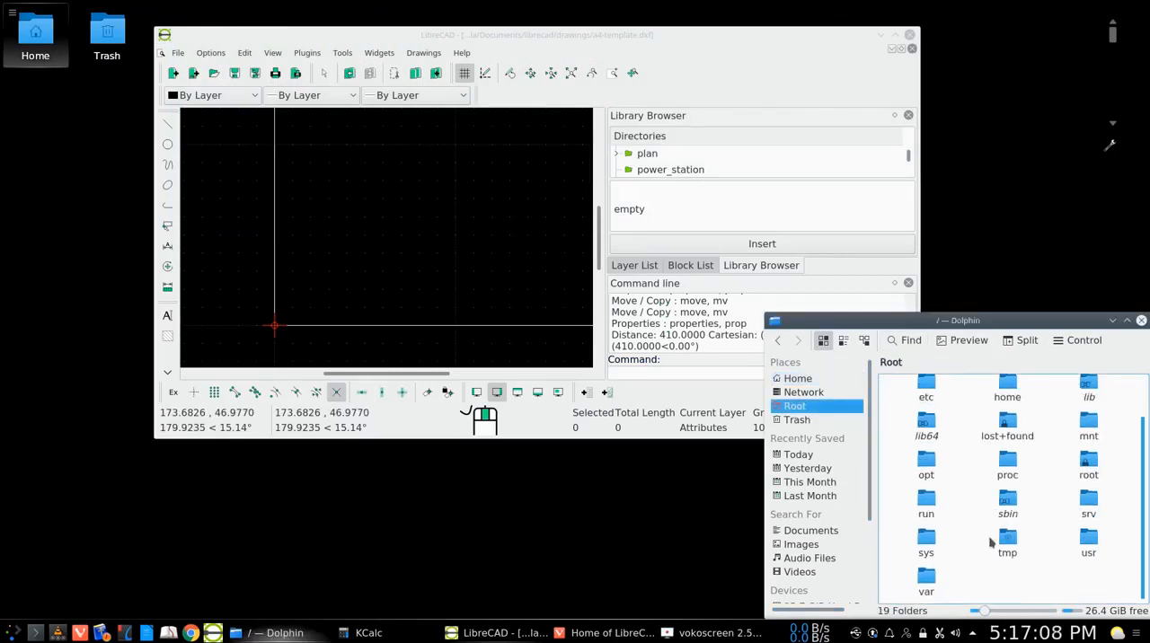
pyautogui.click(1089, 553)
pyautogui.click(1010, 476)
# Look into LibreCAD's library/templates folder inside share, close the file manager and return to the maximized LibreCAD window
pyautogui.scroll(-5, 994, 495)
pyautogui.scroll(-15, 994, 495)
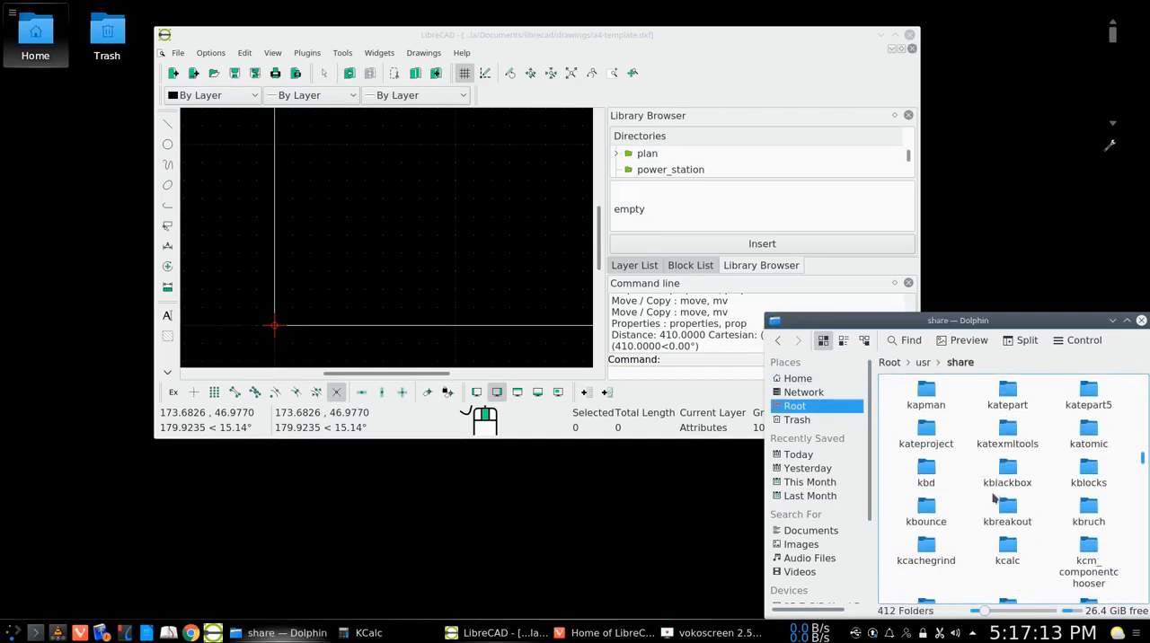
pyautogui.scroll(-2, 995, 509)
pyautogui.scroll(-8, 979, 526)
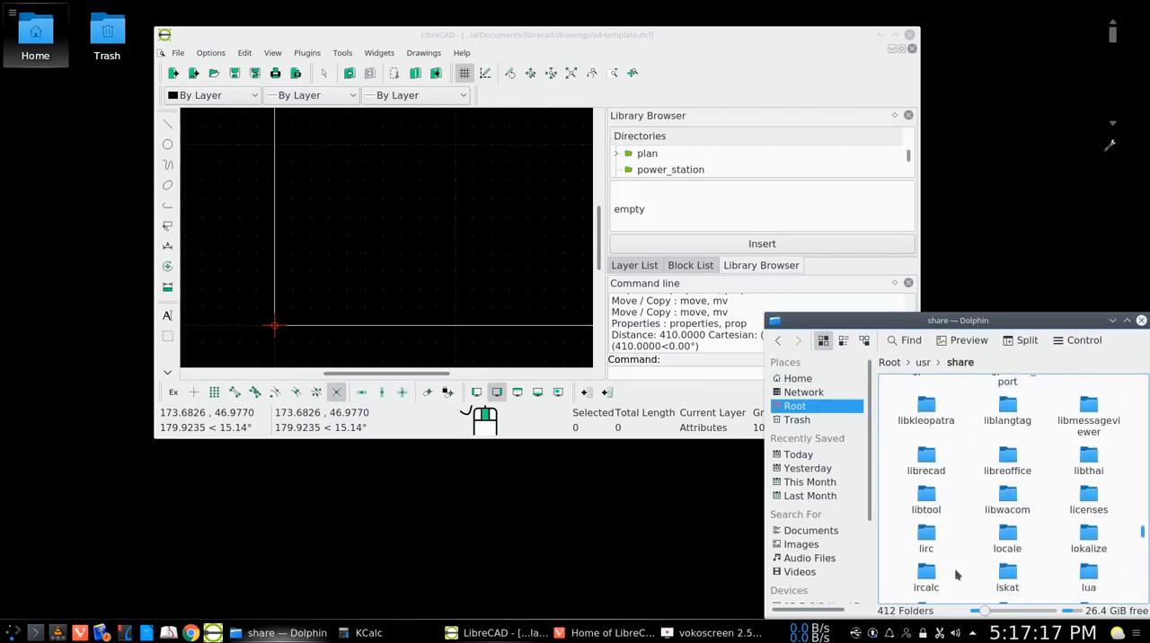
pyautogui.click(929, 464)
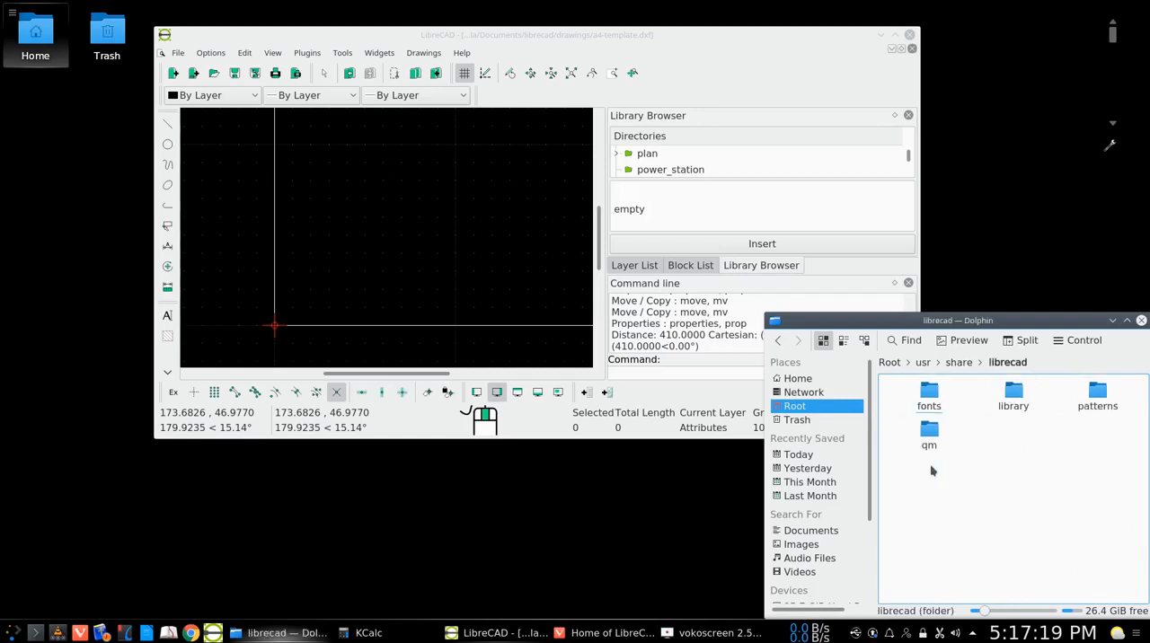
pyautogui.click(1013, 405)
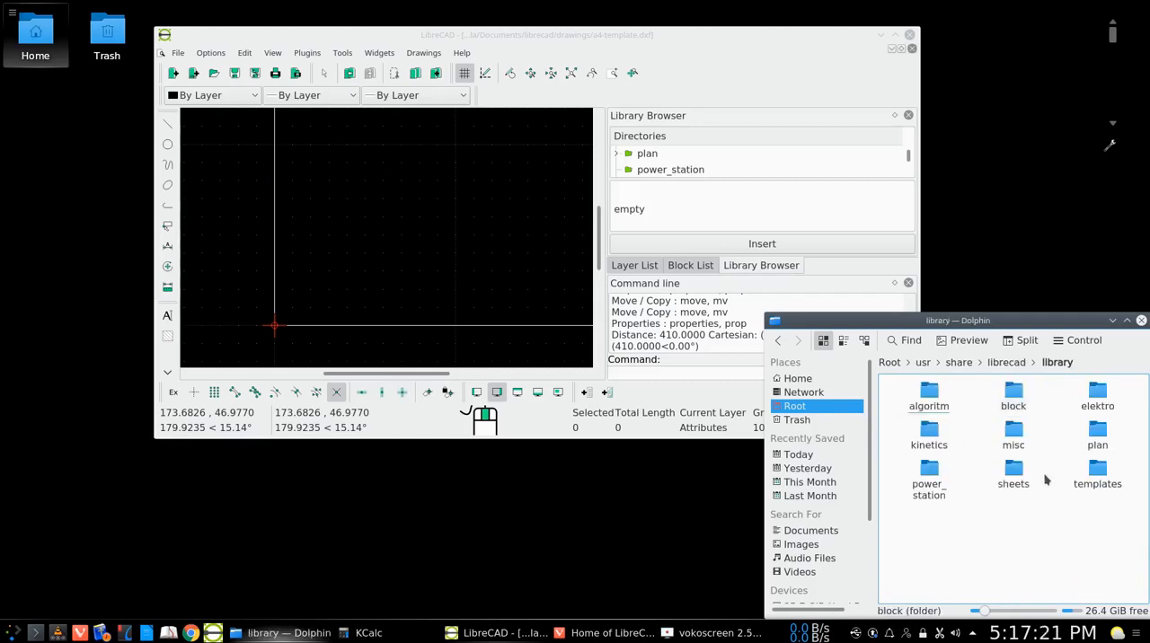
pyautogui.click(1098, 475)
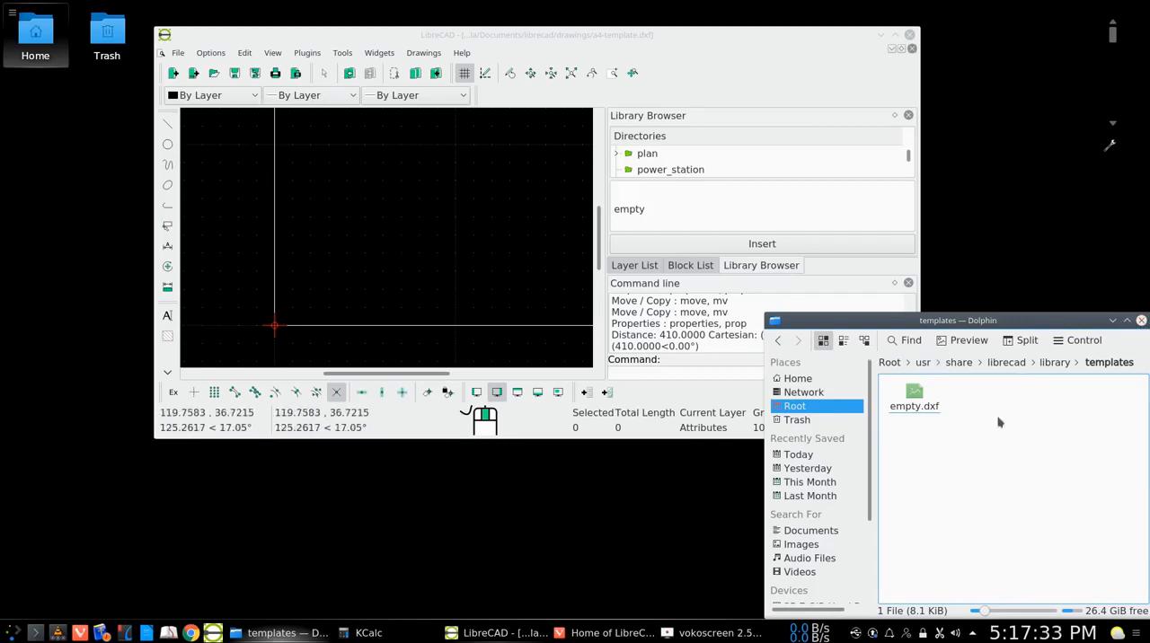
pyautogui.click(1142, 321)
pyautogui.click(896, 34)
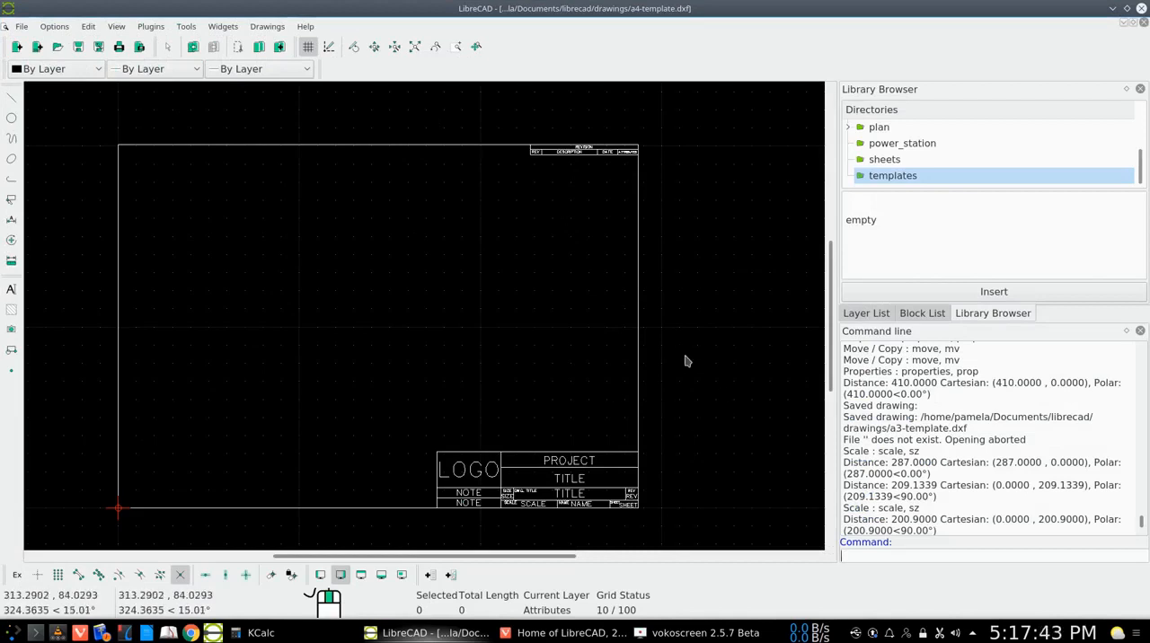
# Show the block list and select the entire drawing for block creation
pyautogui.click(925, 313)
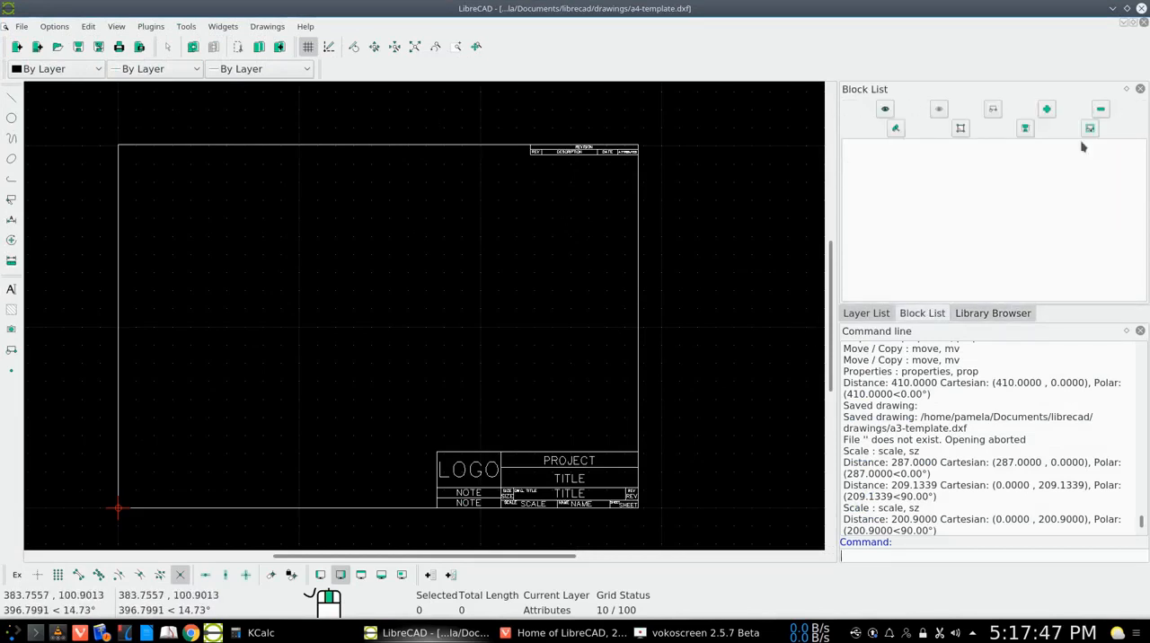
pyautogui.click(867, 313)
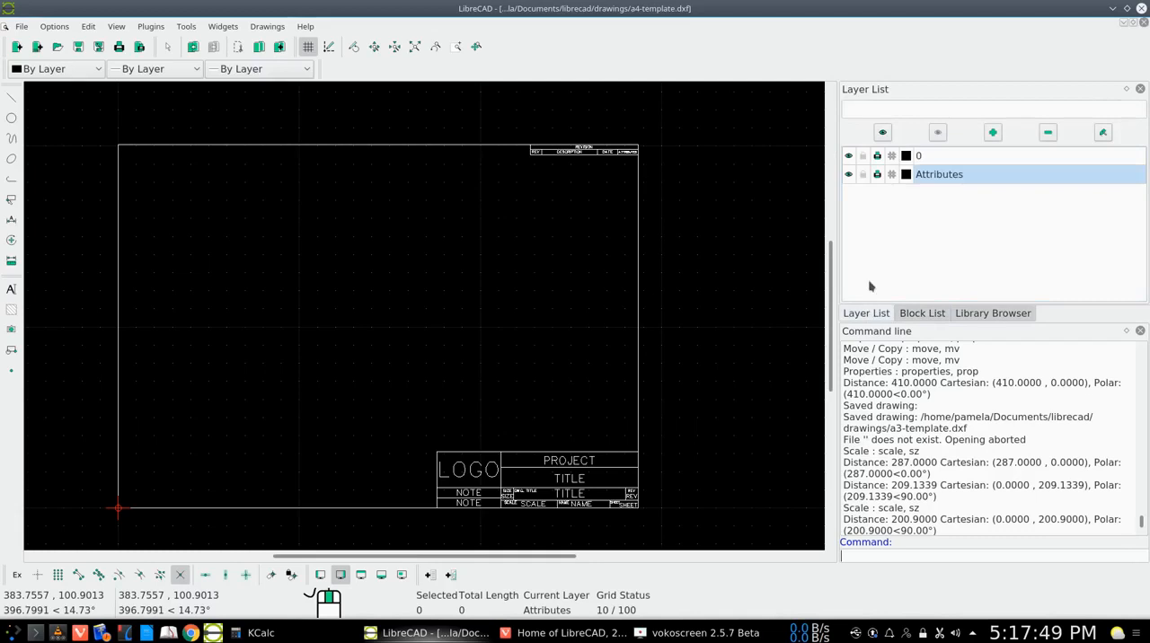
pyautogui.click(921, 314)
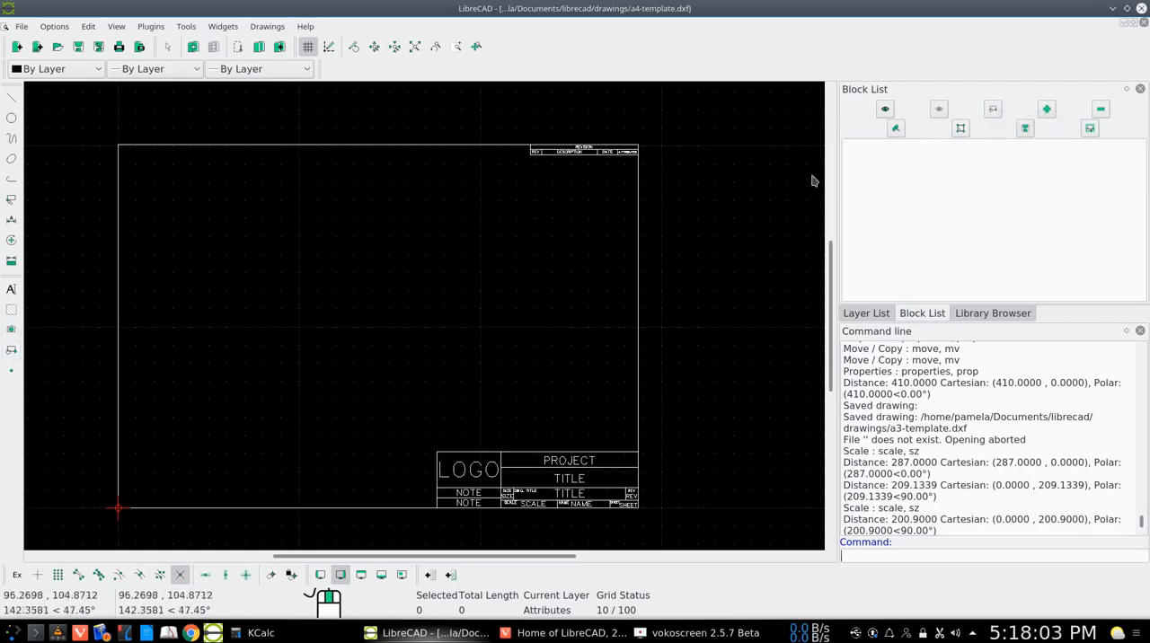
pyautogui.click(993, 109)
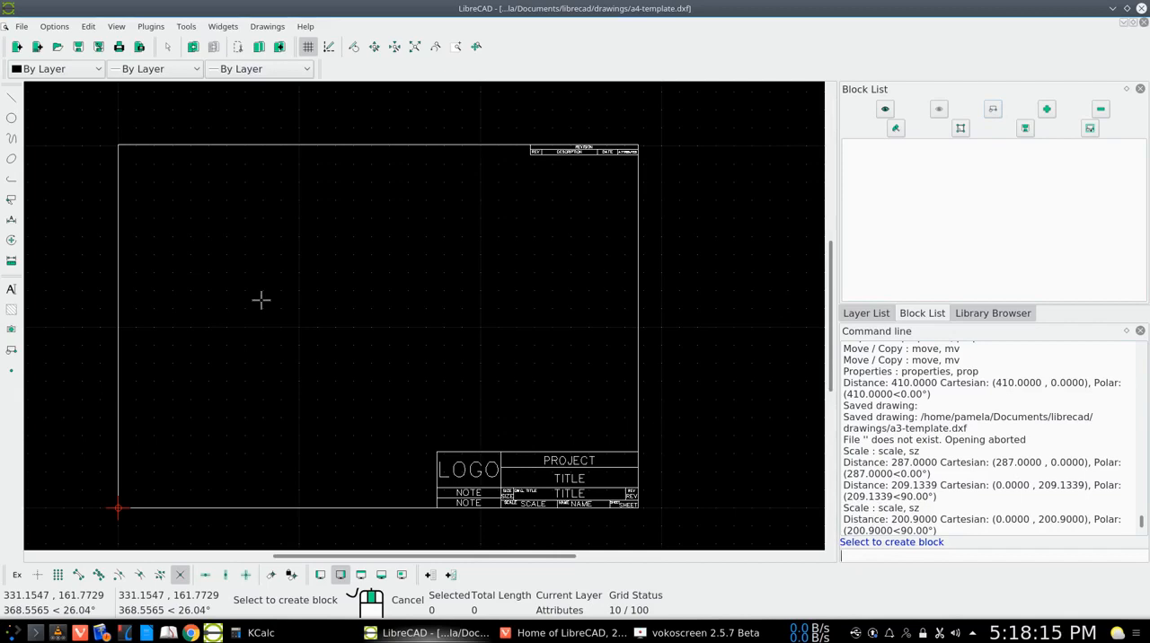
pyautogui.click(11, 199)
pyautogui.click(53, 214)
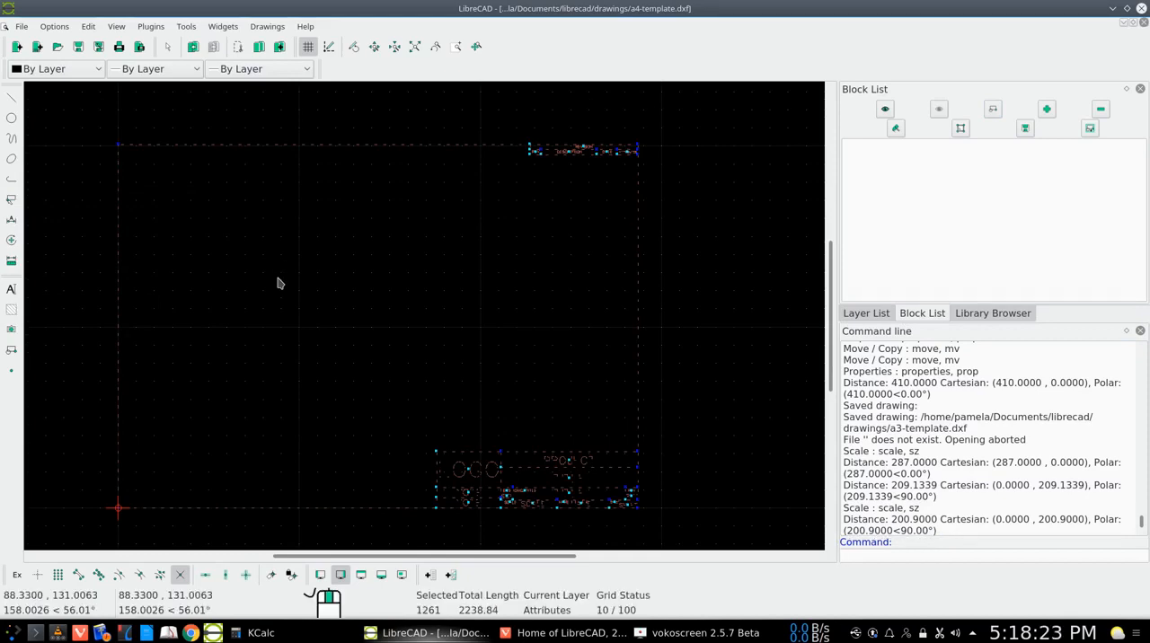
# Create a block named a4-title-blk from the selected entities, with its reference point at the border's lower-left corner, 0,0
pyautogui.scroll(-2, 957, 459)
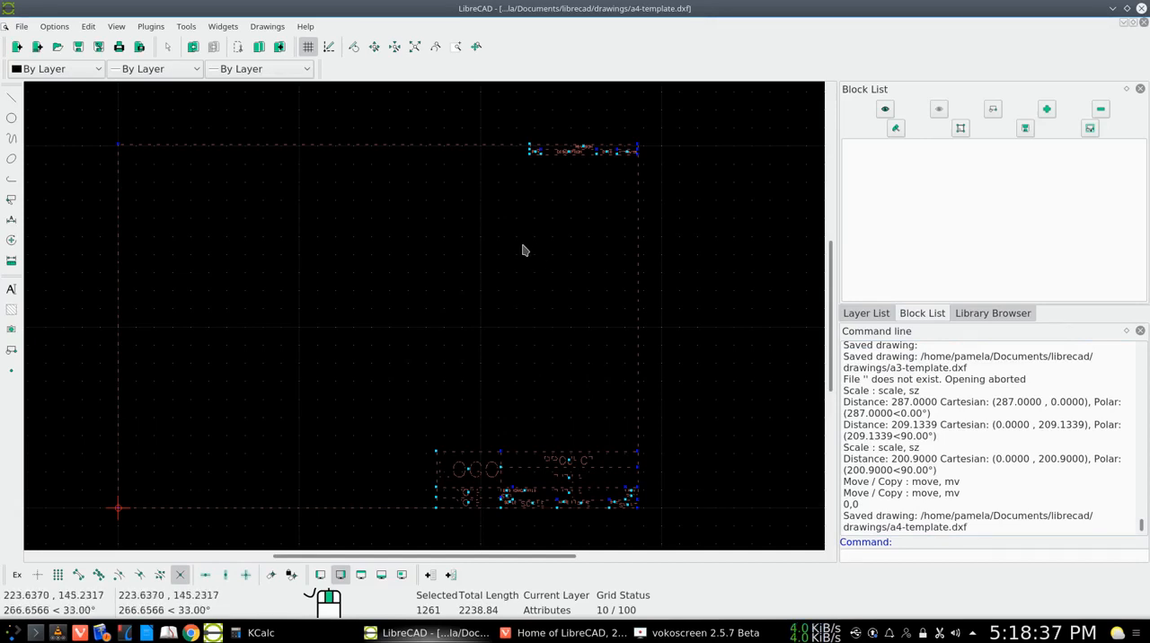
pyautogui.click(994, 111)
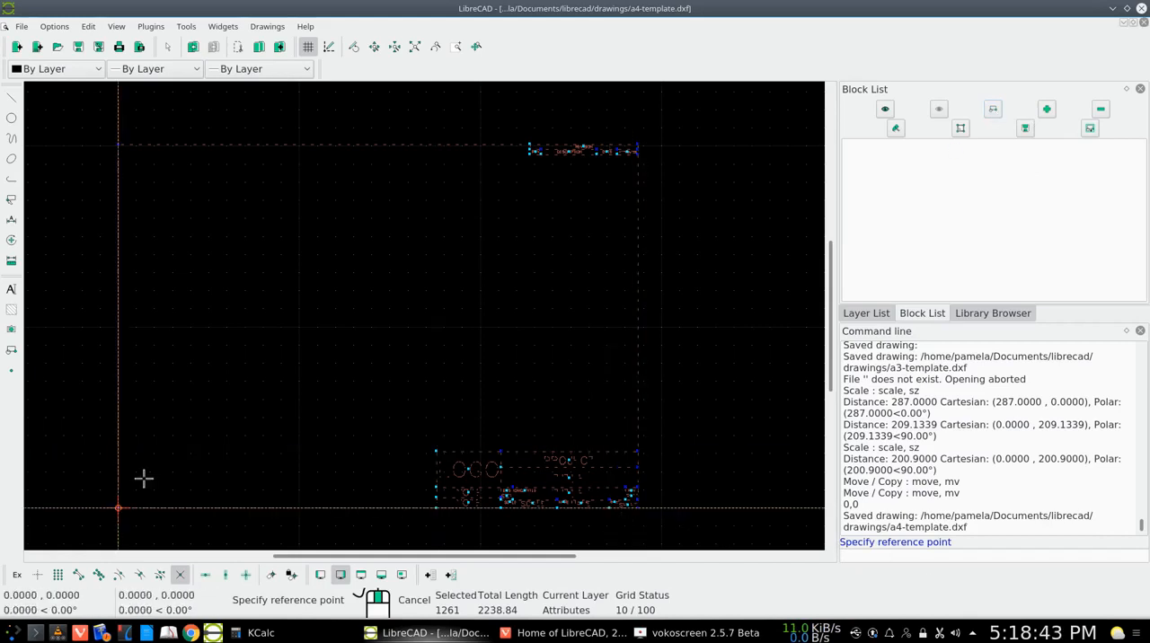
pyautogui.click(118, 509)
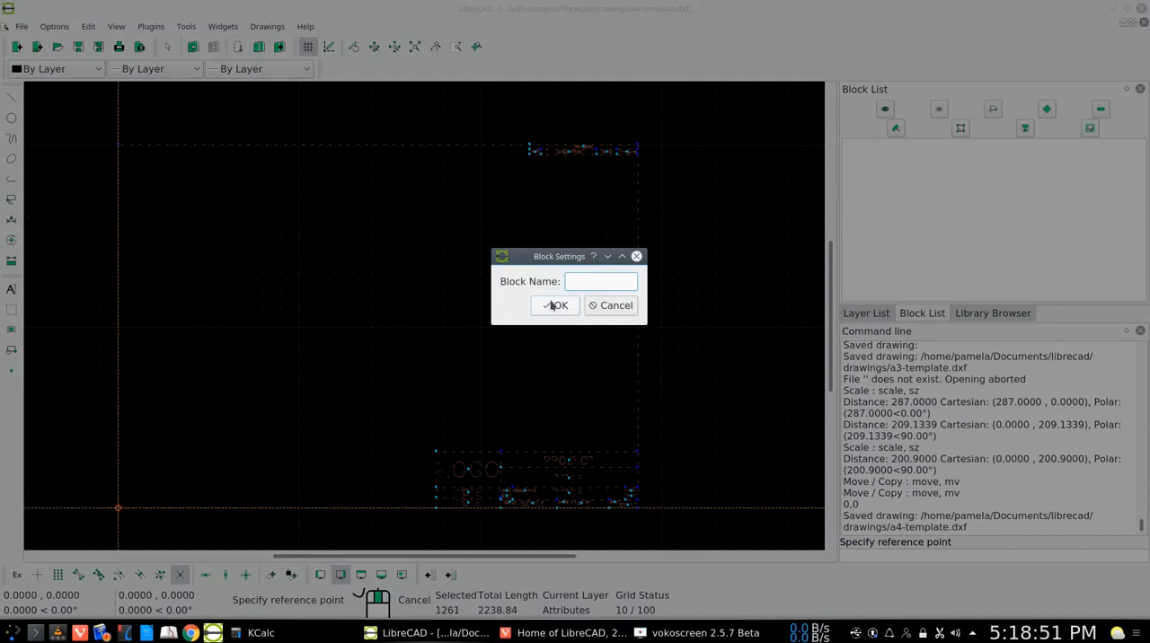
pyautogui.write('4')
pyautogui.write('itle-n')
pyautogui.press('BackSpace')
pyautogui.write('blk')
pyautogui.click(556, 306)
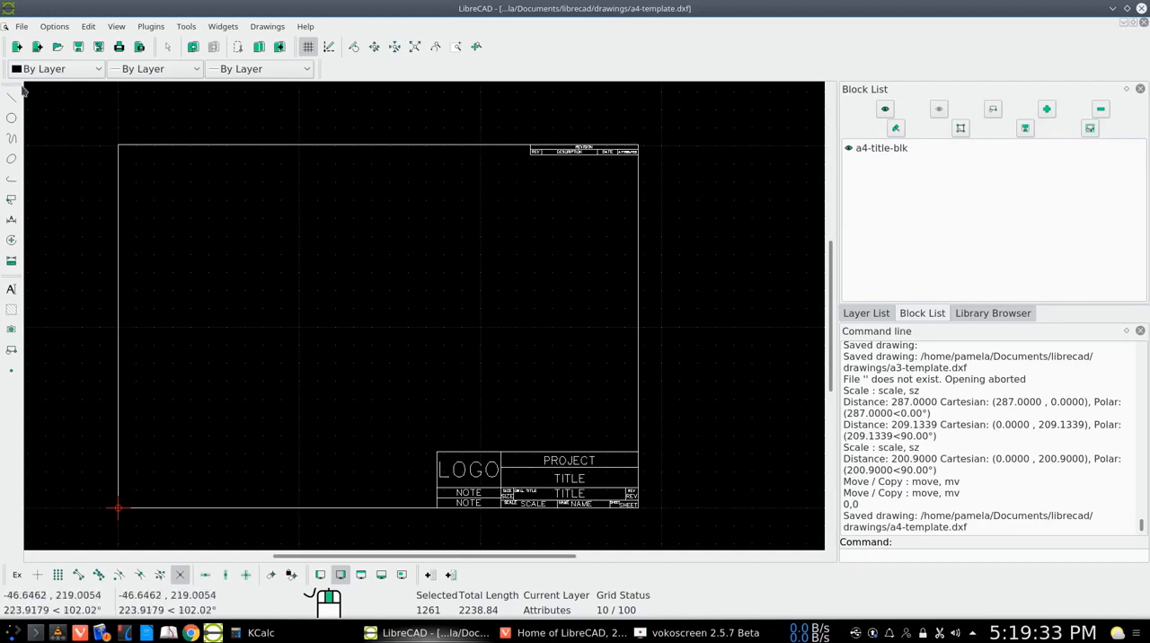
pyautogui.click(57, 47)
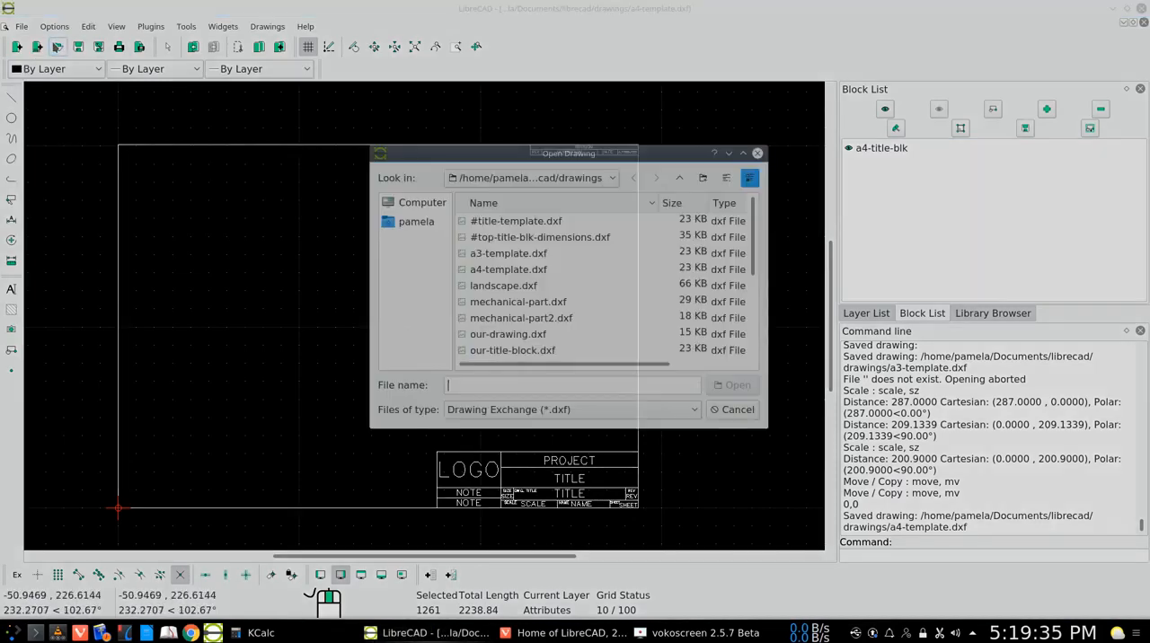
pyautogui.scroll(-3, 520, 274)
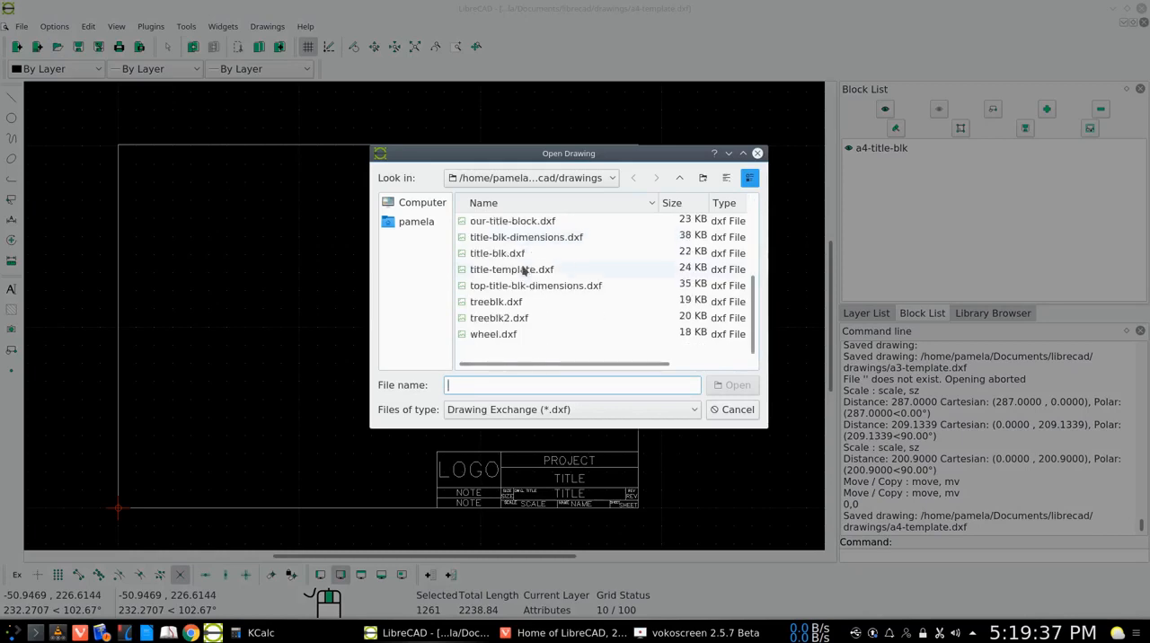
pyautogui.scroll(3, 524, 269)
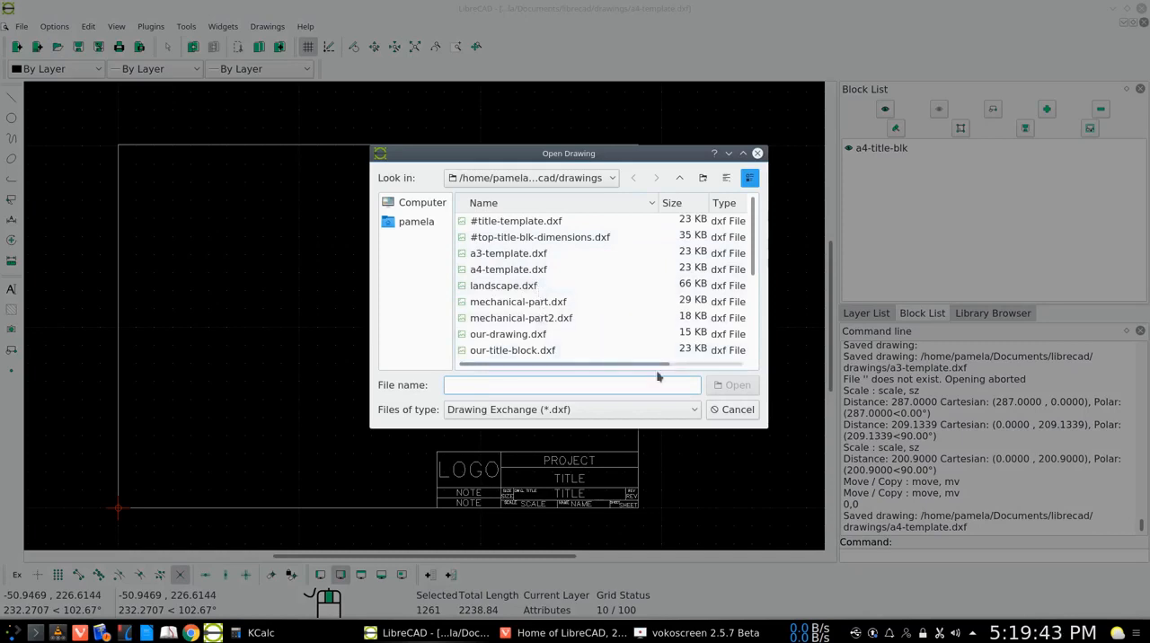
pyautogui.click(732, 413)
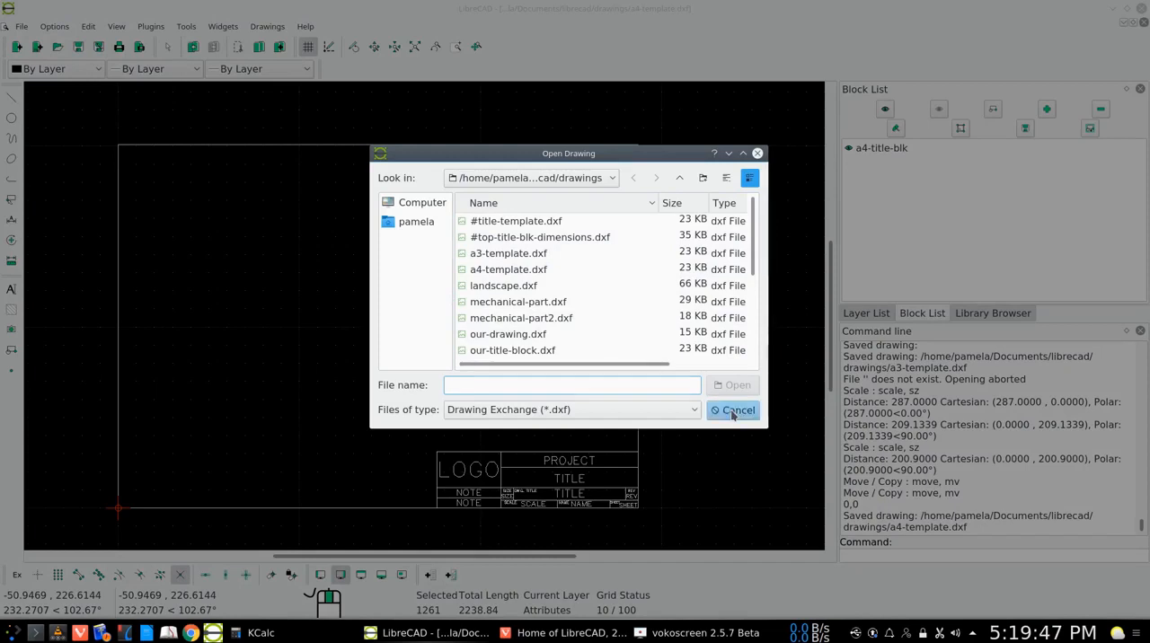
# Save the a4-title-blk block as a separate DXF 2007 file named a4-title-blk in the drawings folder
pyautogui.click(903, 151)
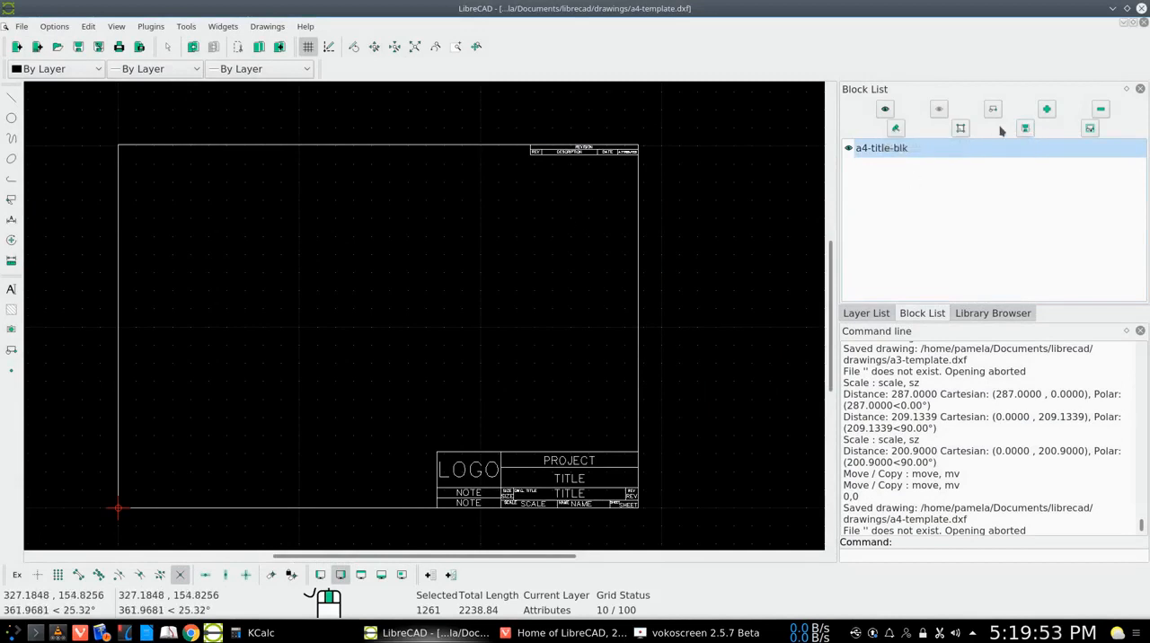
pyautogui.click(1028, 129)
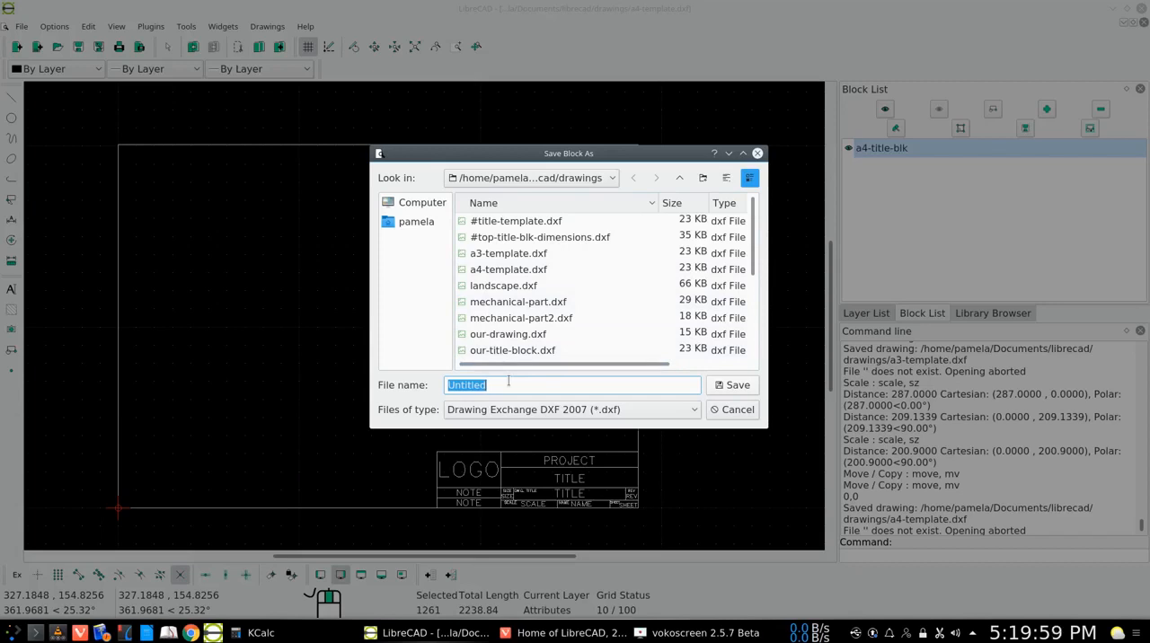
pyautogui.write('a')
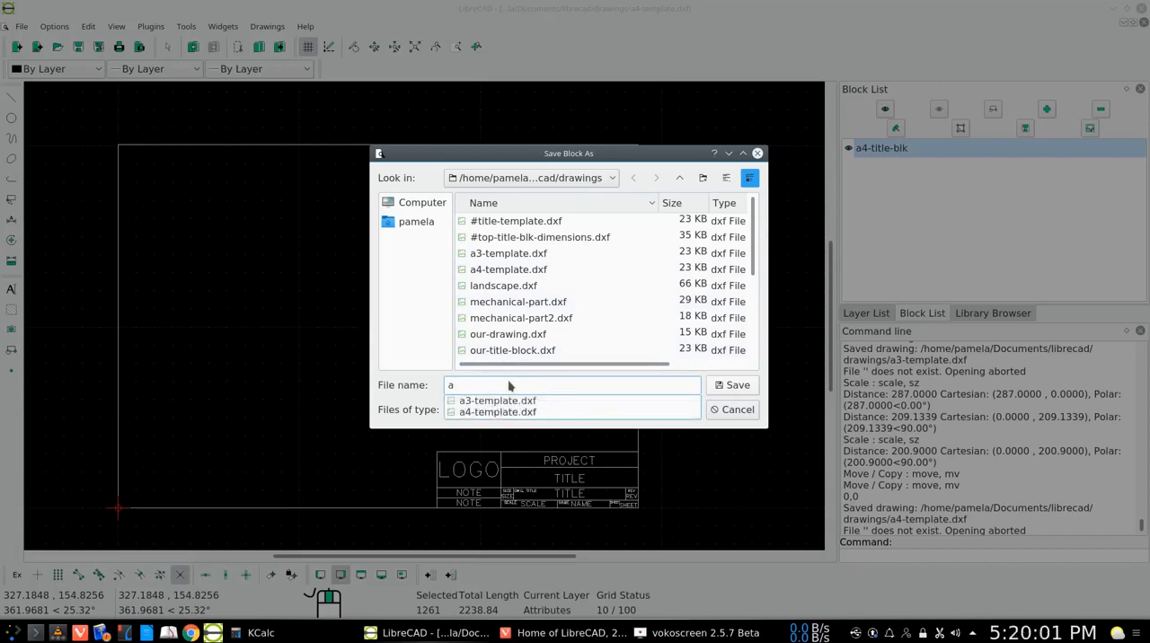
pyautogui.write('4-ti')
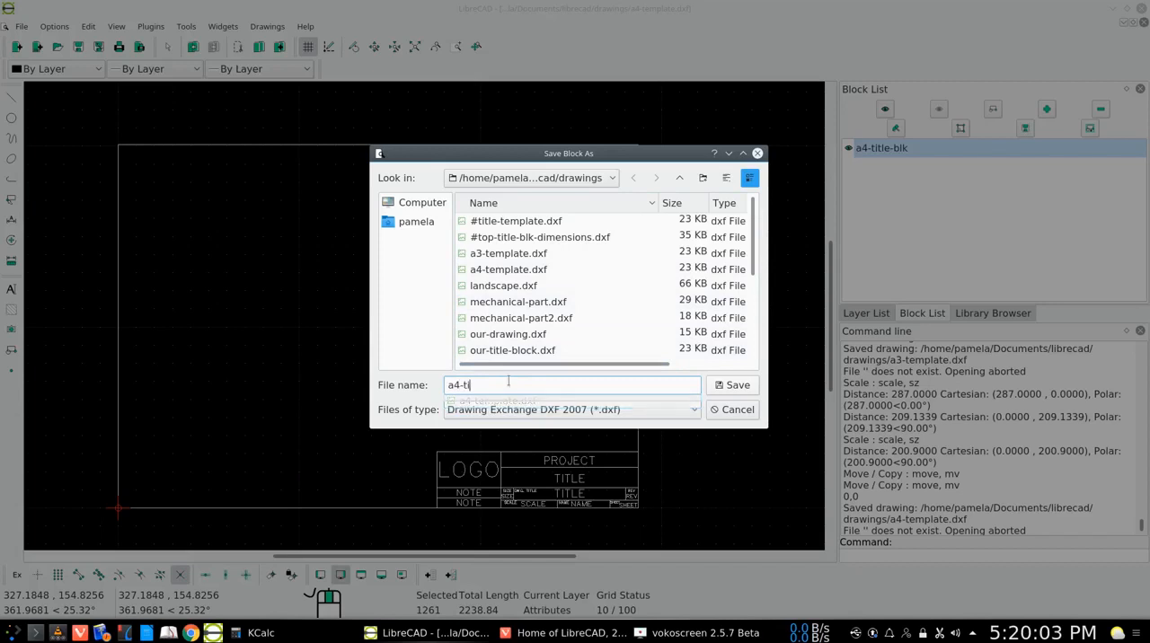
pyautogui.write('tle-blk')
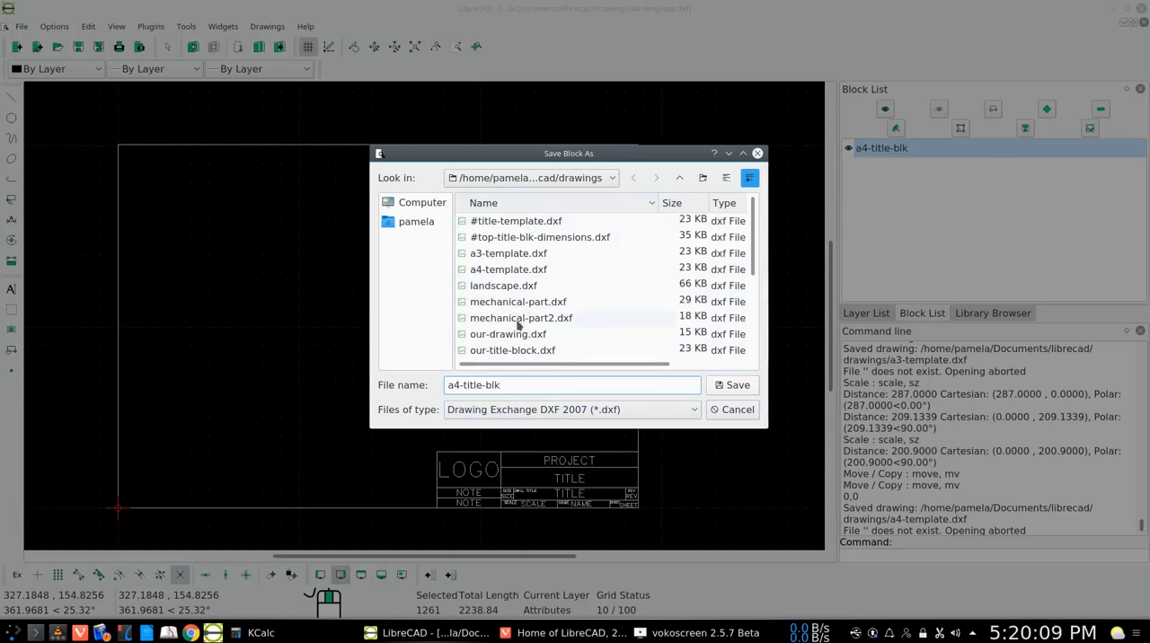
pyautogui.click(729, 387)
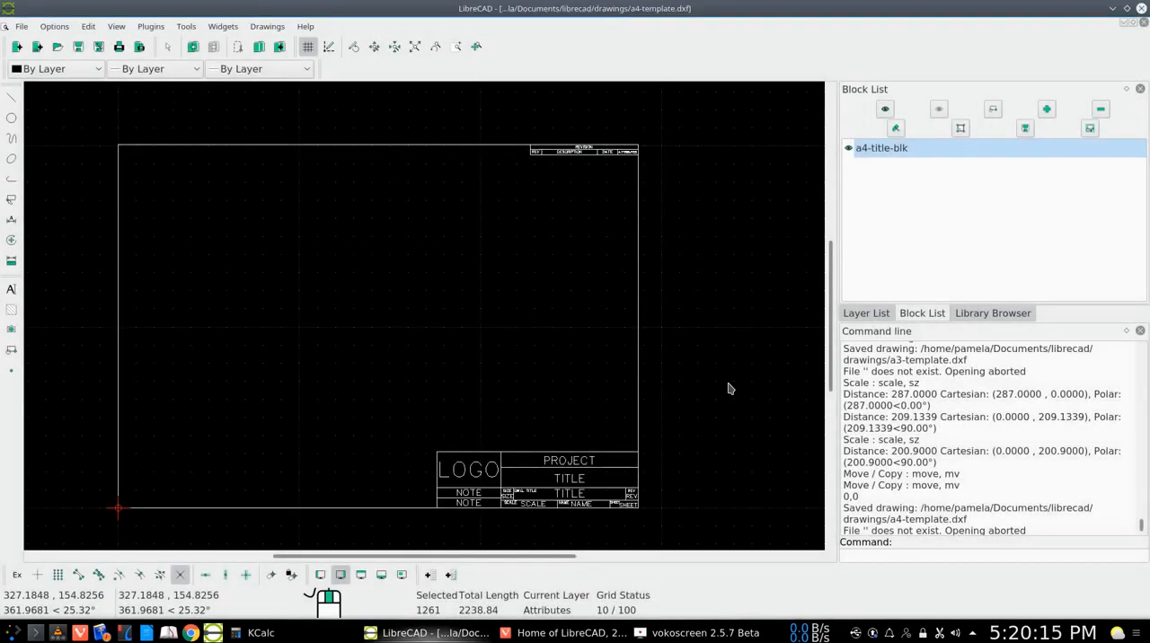
# Close the a4-template drawing without saving it and start a new blank drawing
pyautogui.click(22, 32)
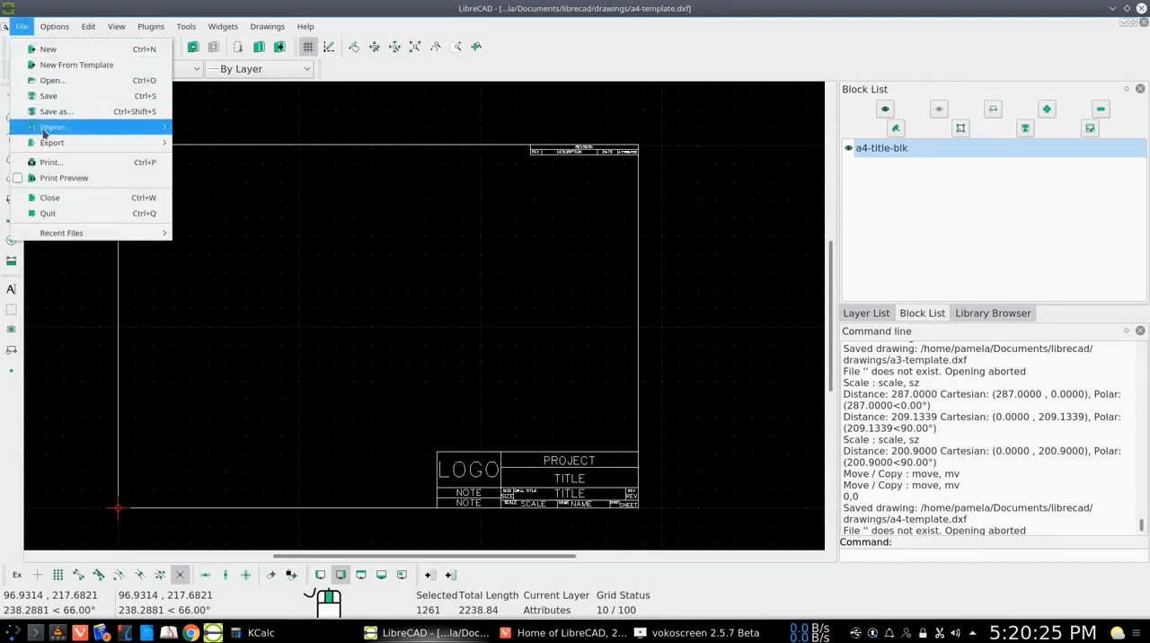
pyautogui.click(50, 199)
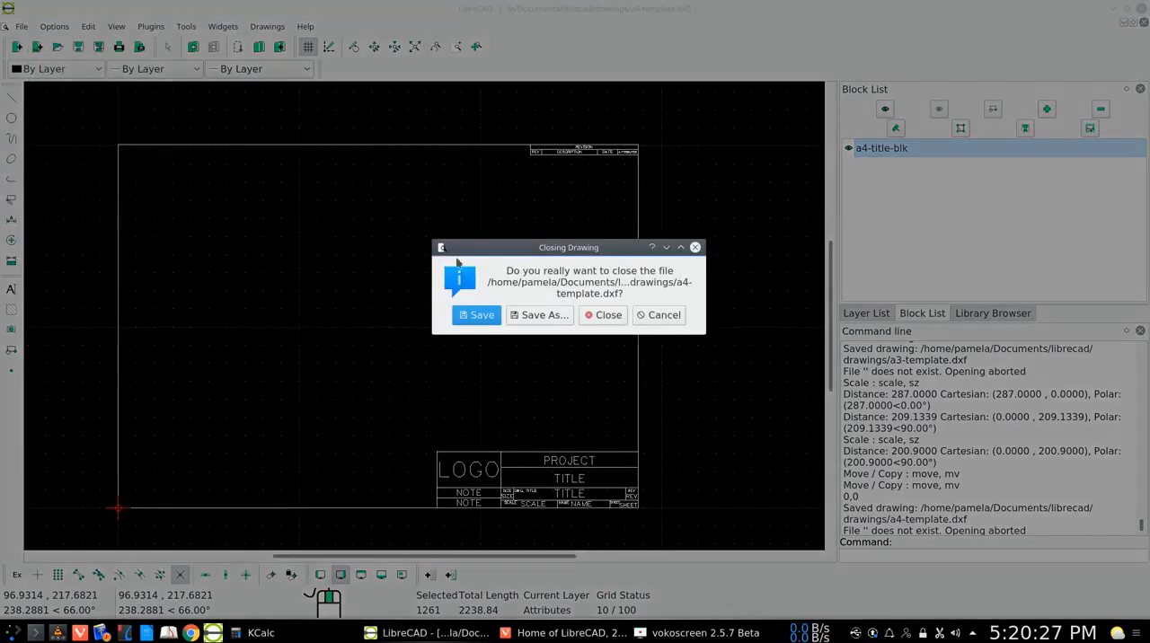
pyautogui.click(606, 316)
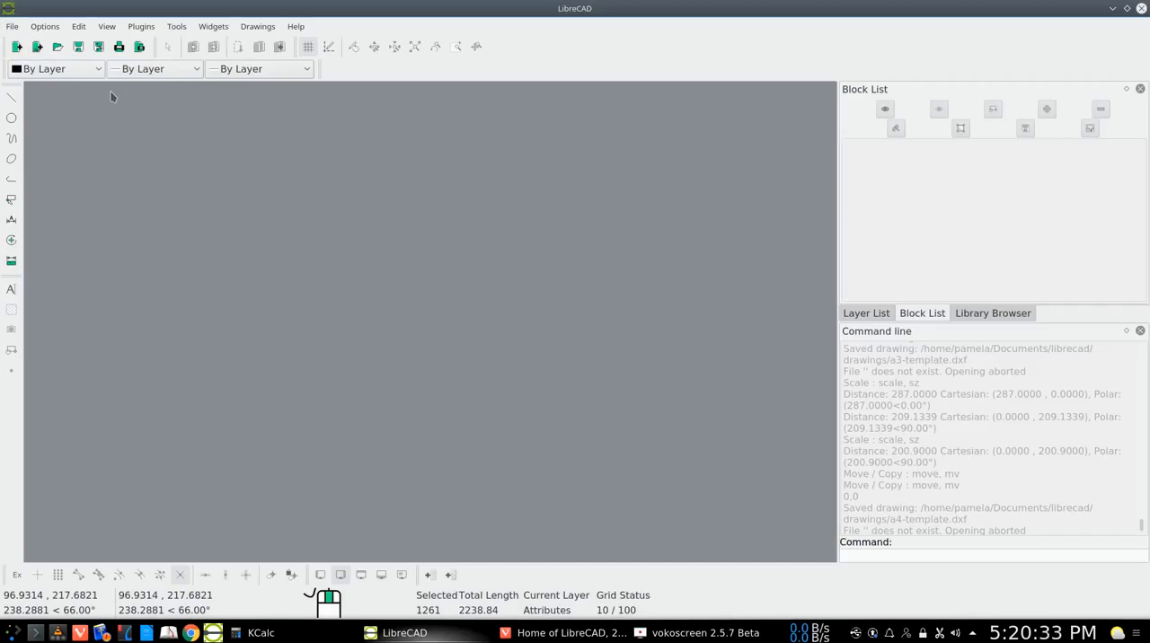
pyautogui.click(17, 46)
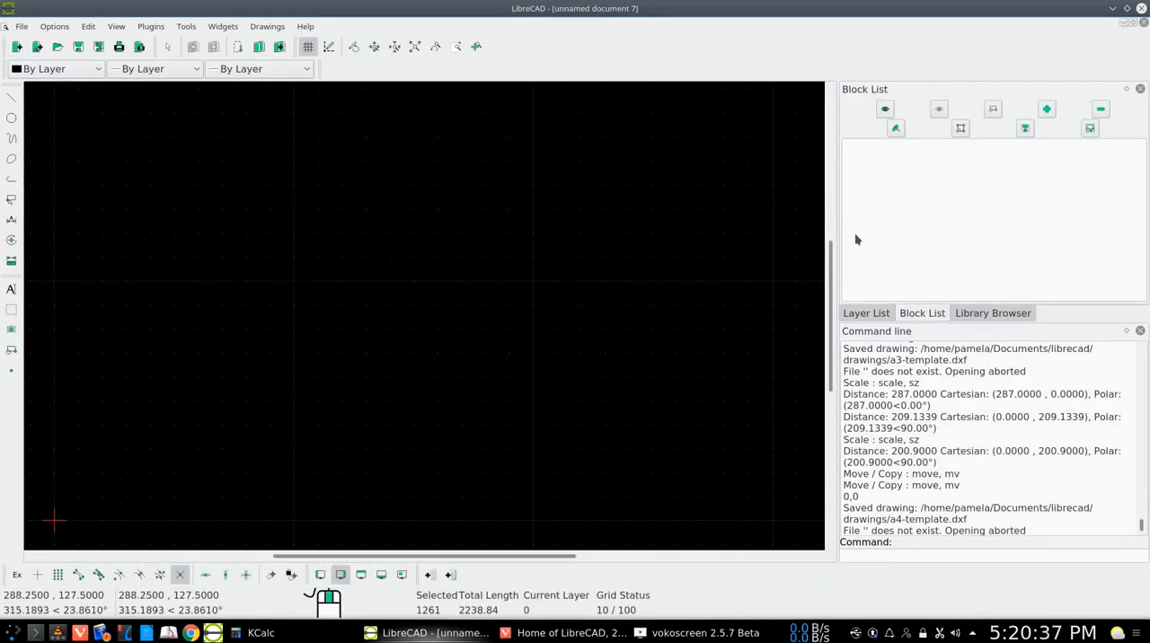
# Import the a4-title-blk.dxf file as a block with its reference point at 0,0 and fit it in view
pyautogui.click(22, 28)
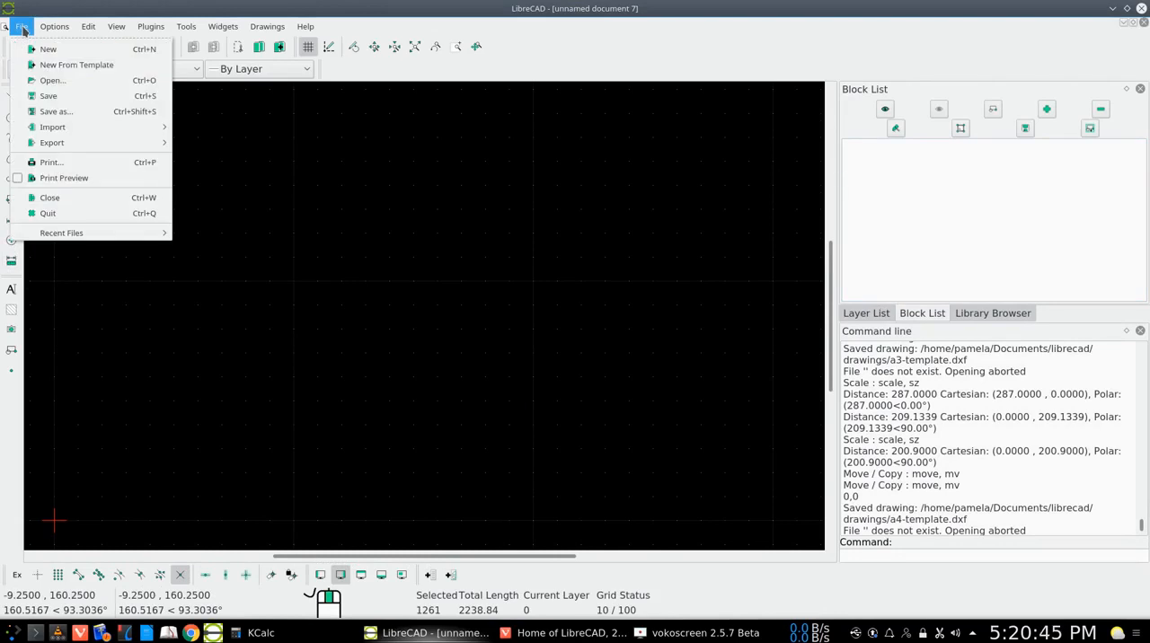
pyautogui.moveTo(99, 127)
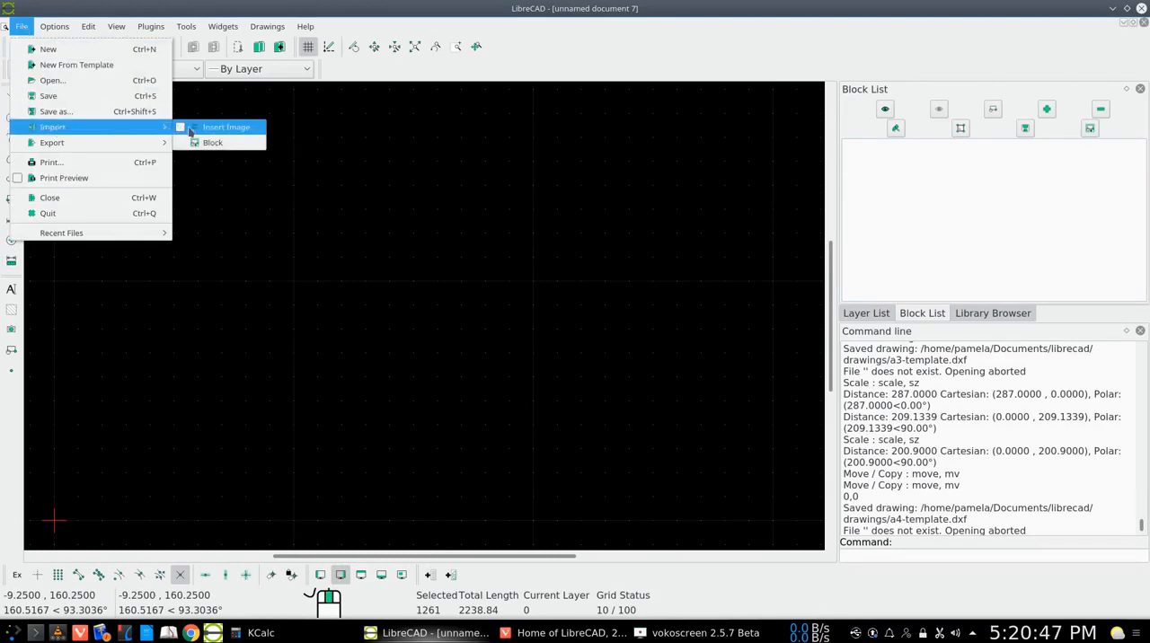
pyautogui.click(213, 142)
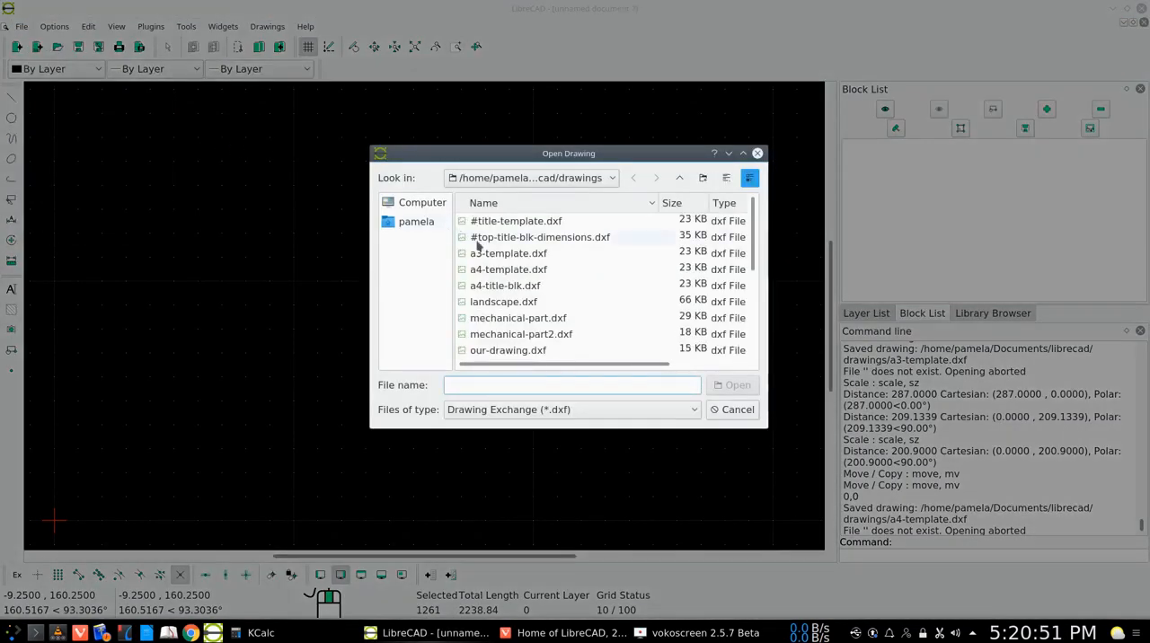
pyautogui.doubleClick(510, 287)
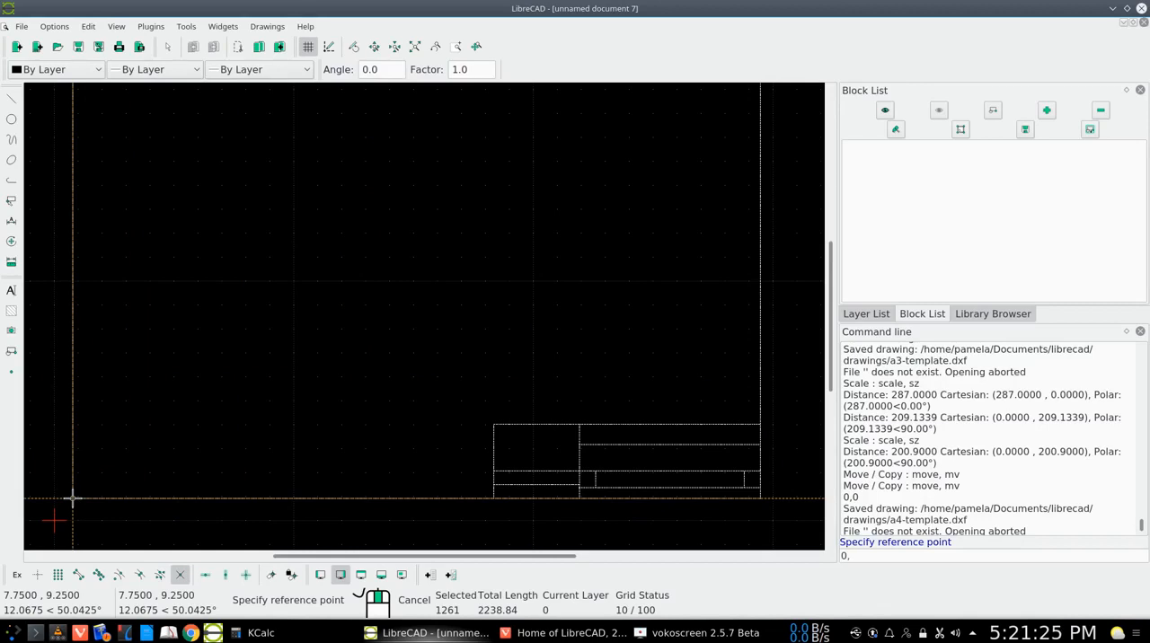
pyautogui.press('Return')
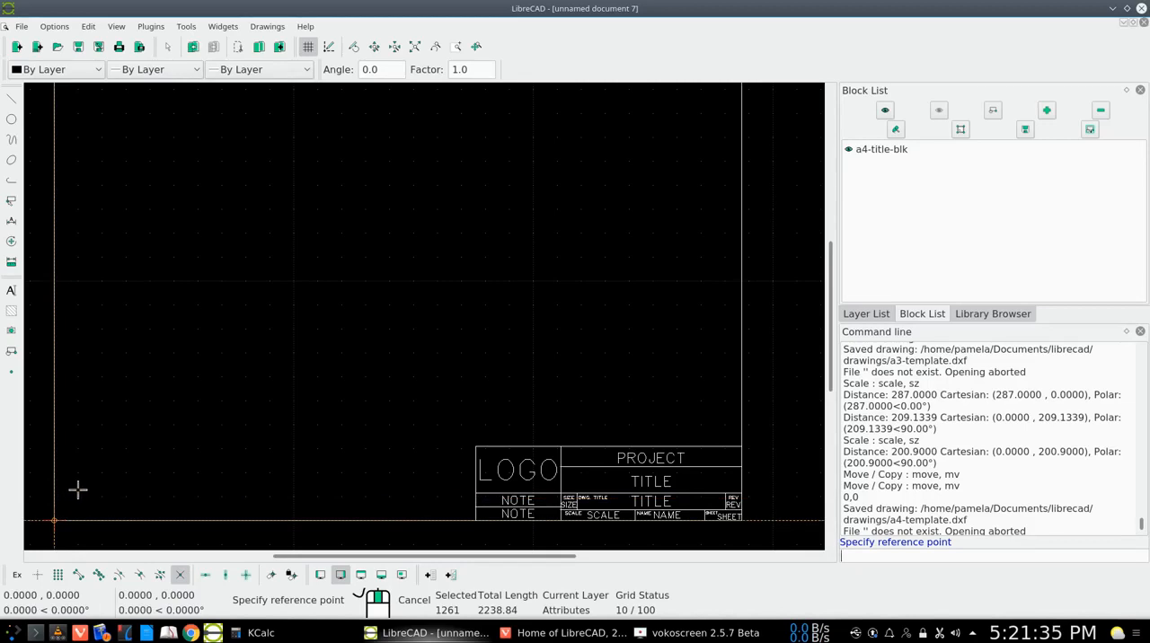
pyautogui.rightClick(87, 479)
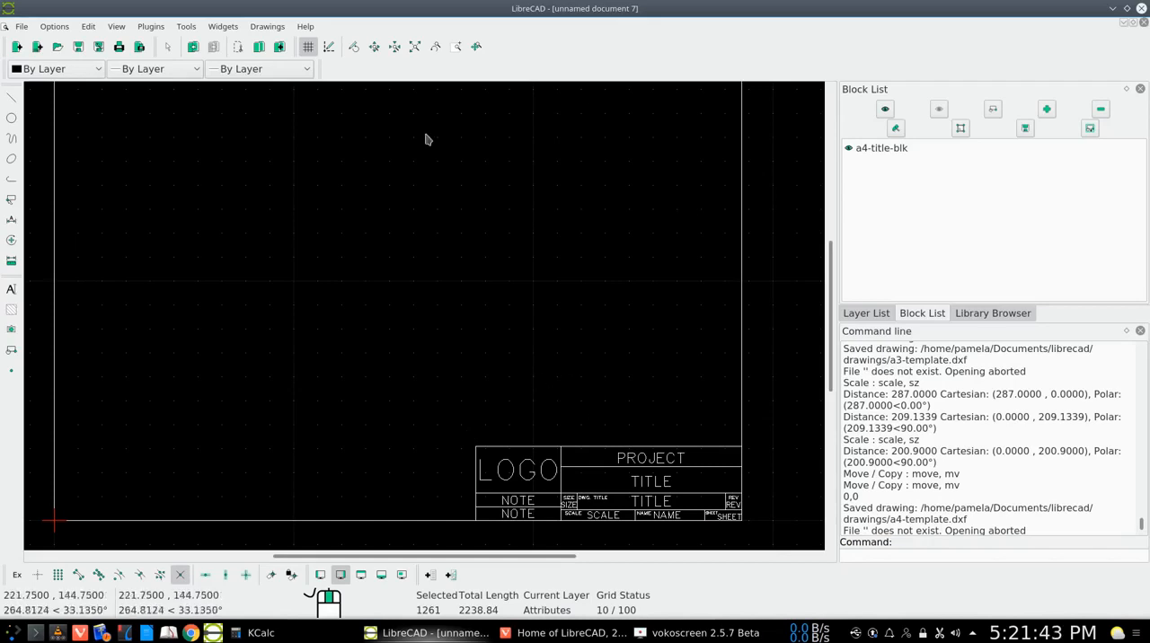
pyautogui.click(415, 48)
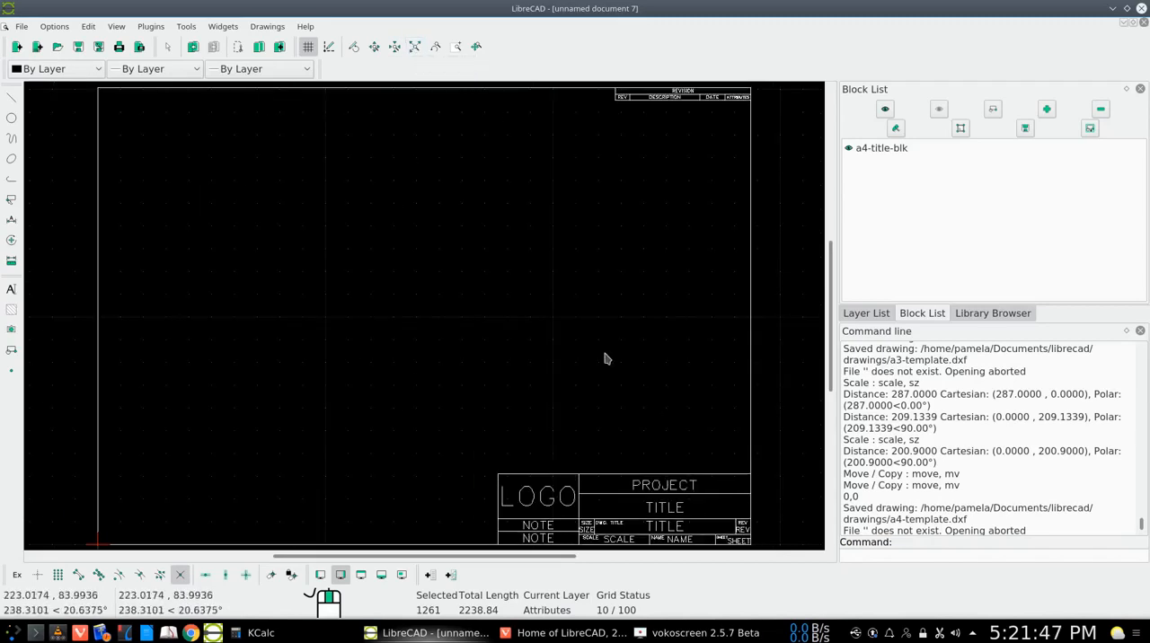
# Check how the inserted title block selects by picking its border line, and clear the selection
pyautogui.click(589, 477)
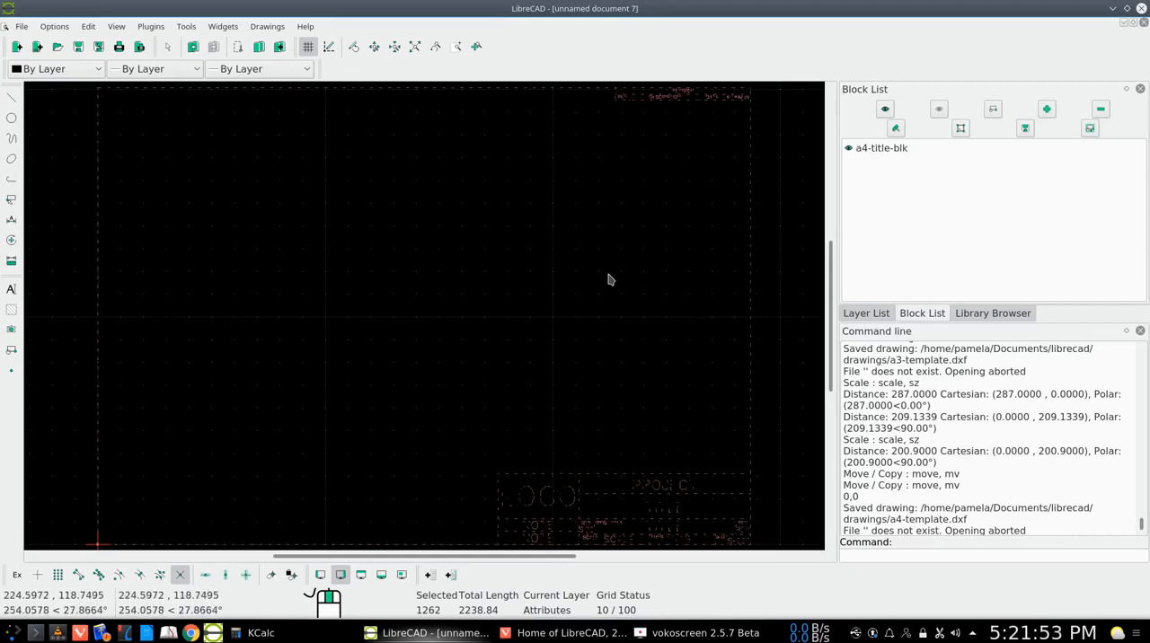
pyautogui.click(13, 206)
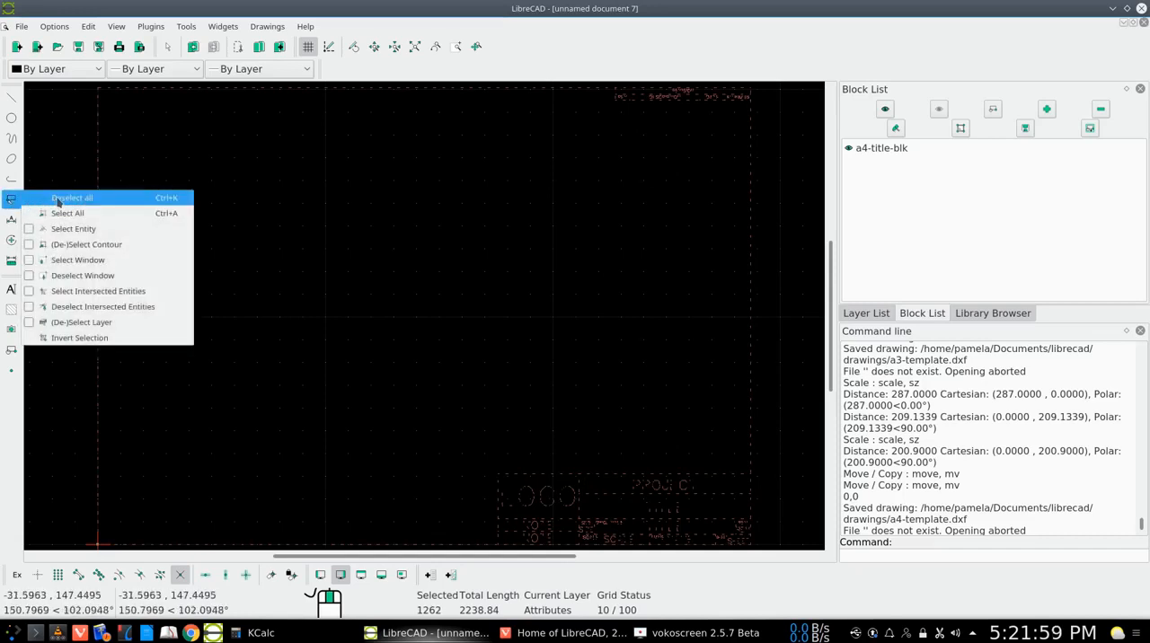
pyautogui.click(55, 199)
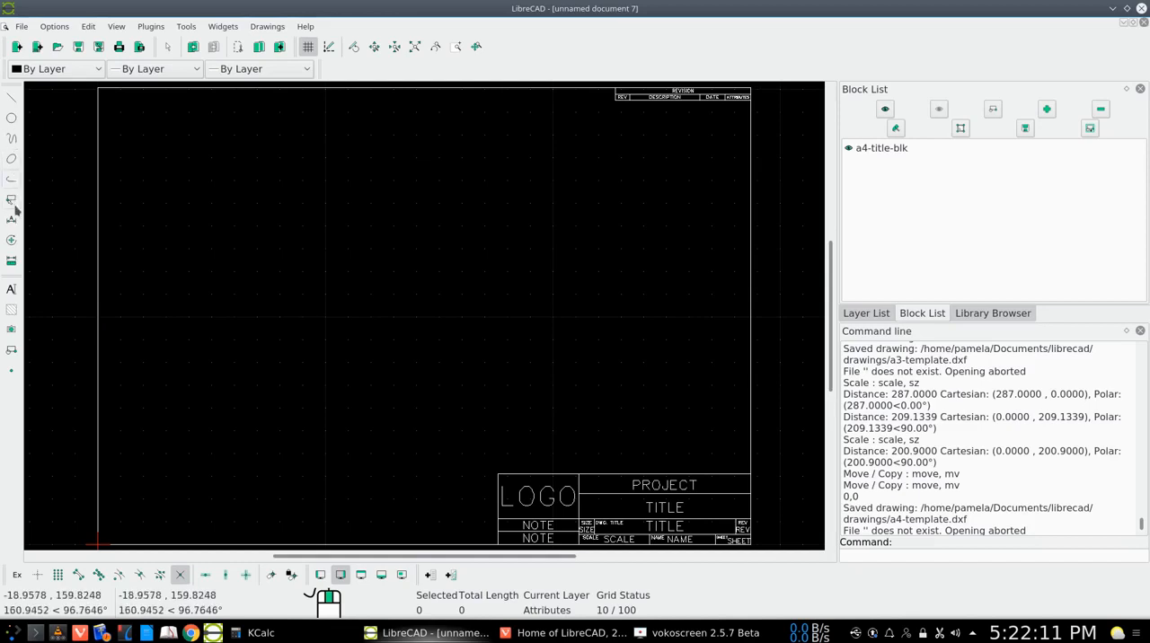
# Explode the inserted a4-title-blk block into separate entities
pyautogui.click(11, 243)
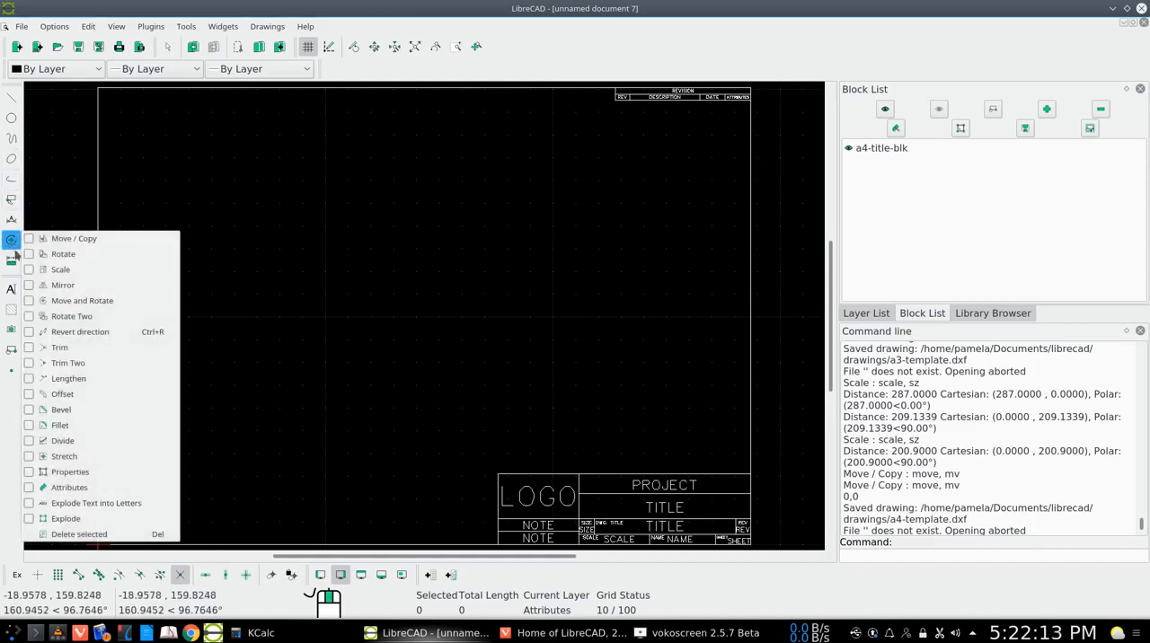
pyautogui.click(71, 520)
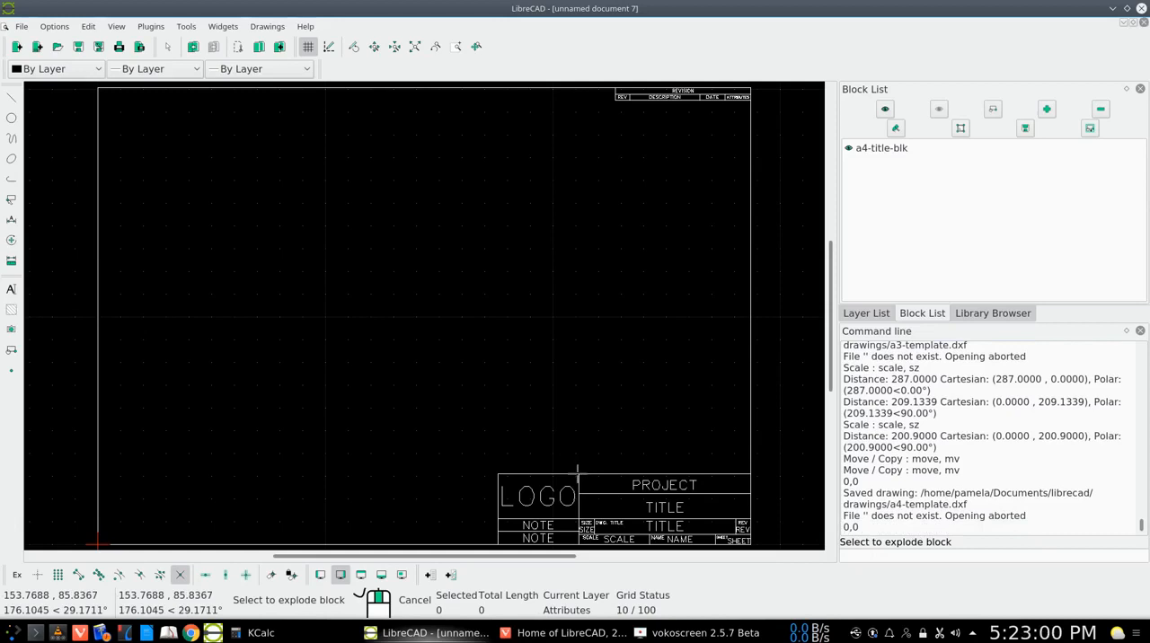
pyautogui.click(578, 473)
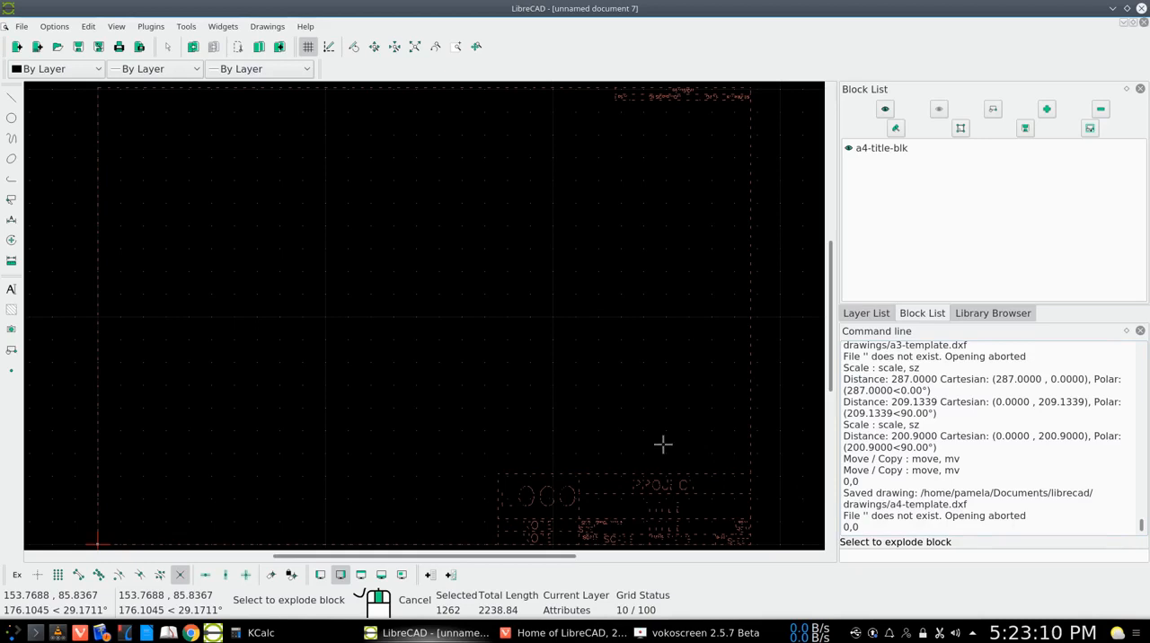
pyautogui.press('Return')
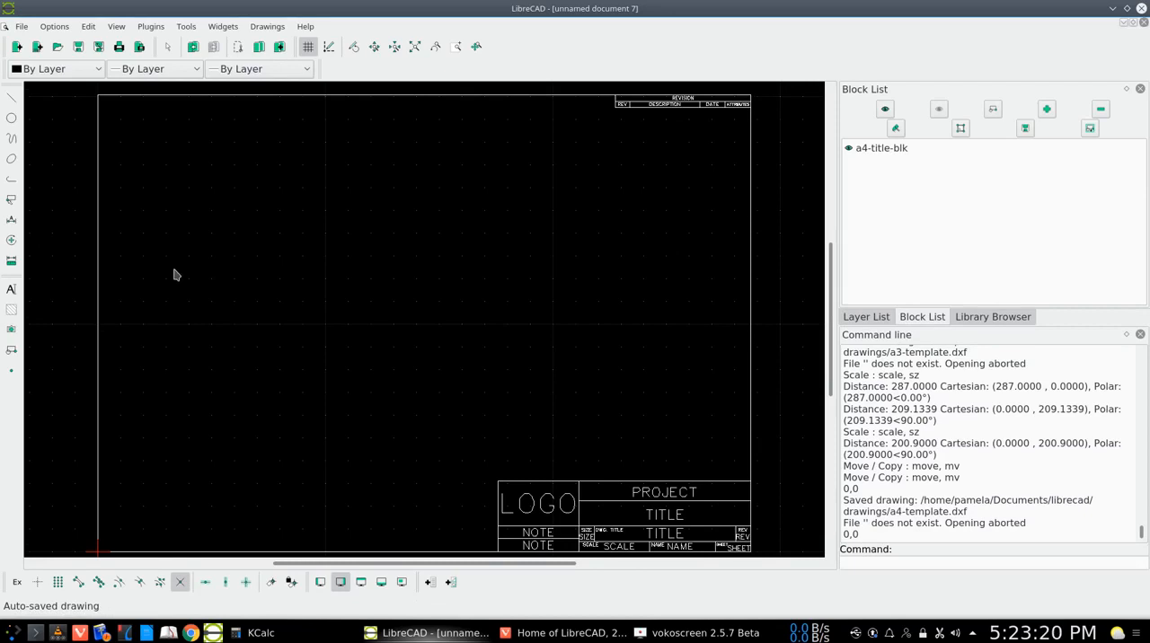
# Check that the title block's upper and left edges select as individual lines, and deselect them
pyautogui.click(602, 479)
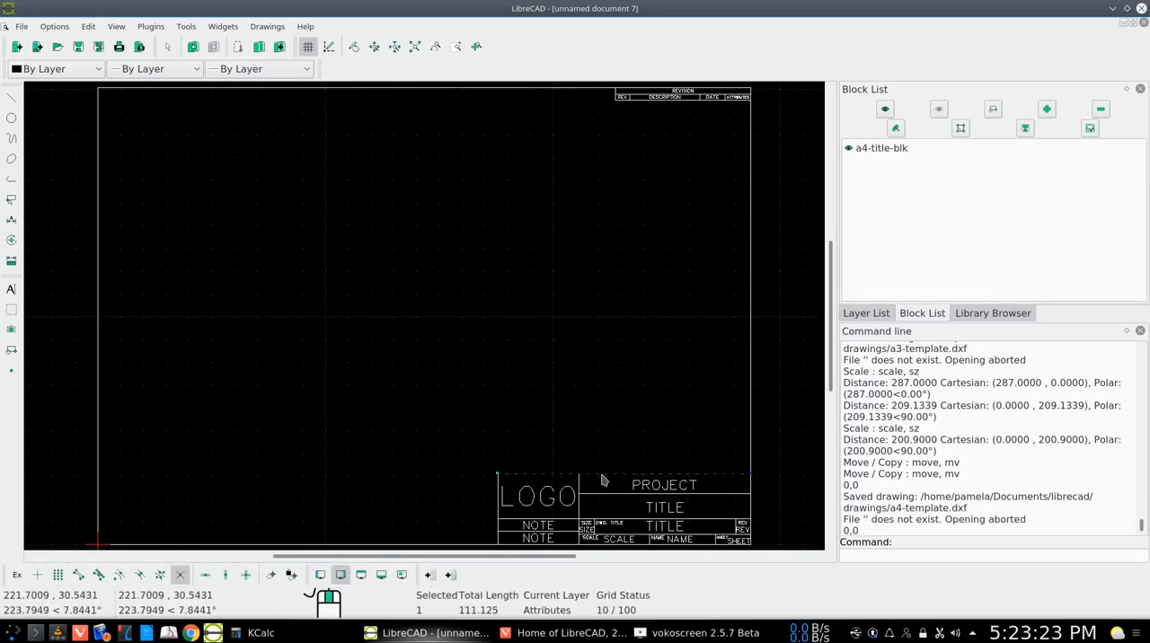
pyautogui.click(499, 521)
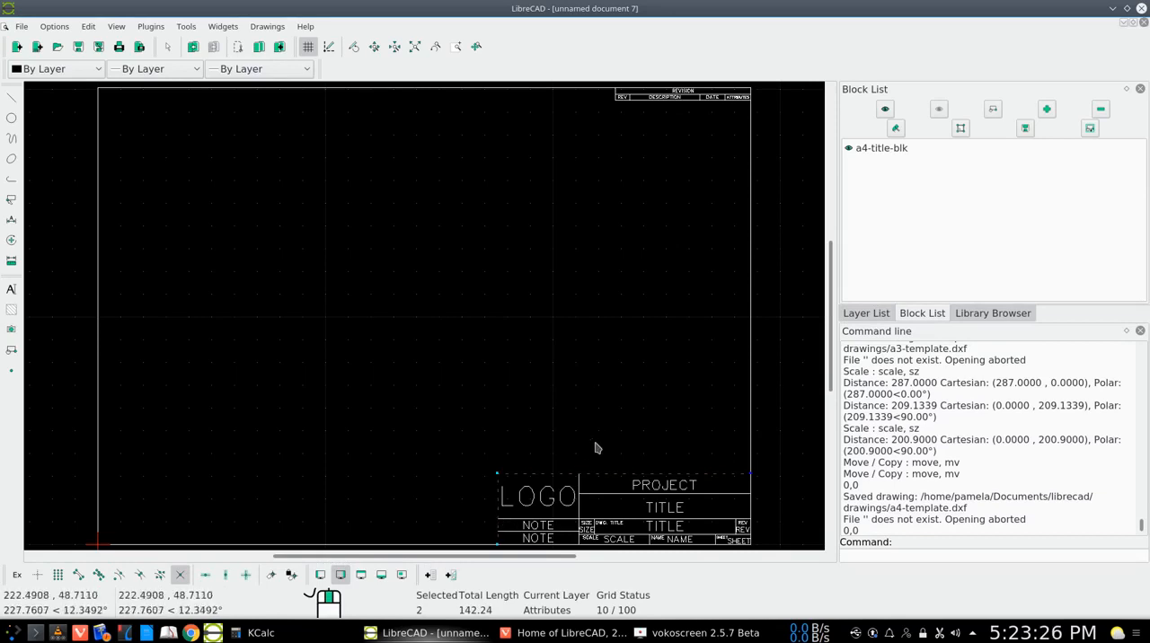
pyautogui.rightClick(426, 299)
pyautogui.click(461, 321)
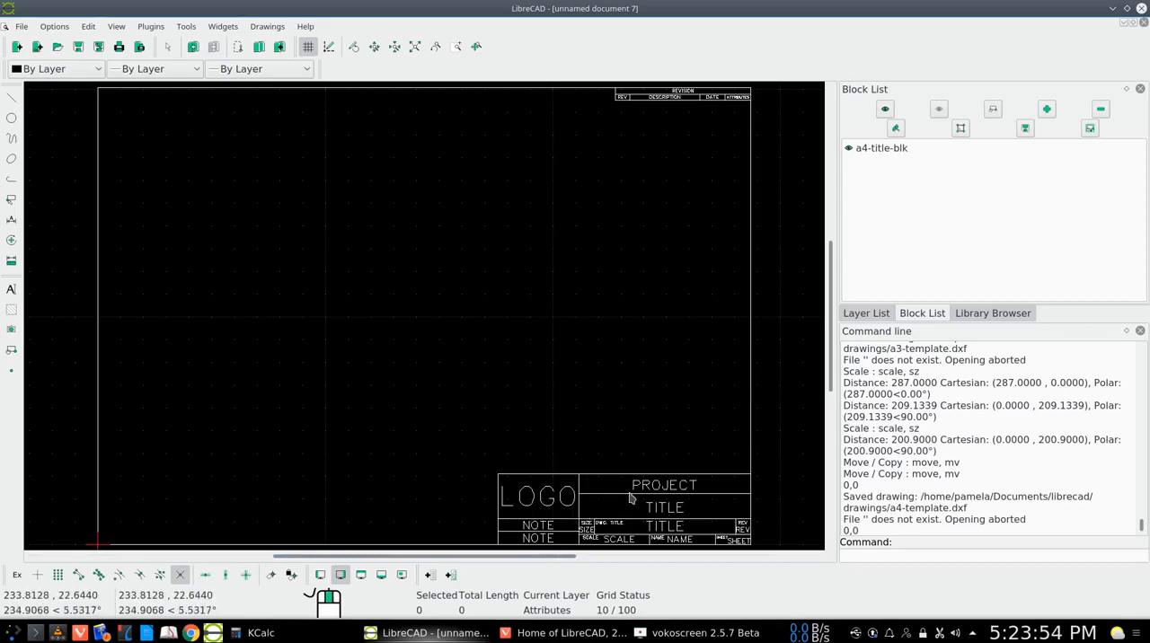
# Open the properties of the PROJECT text in the title block and change its wording to MY PROJECT
pyautogui.rightClick(11, 245)
pyautogui.click(79, 471)
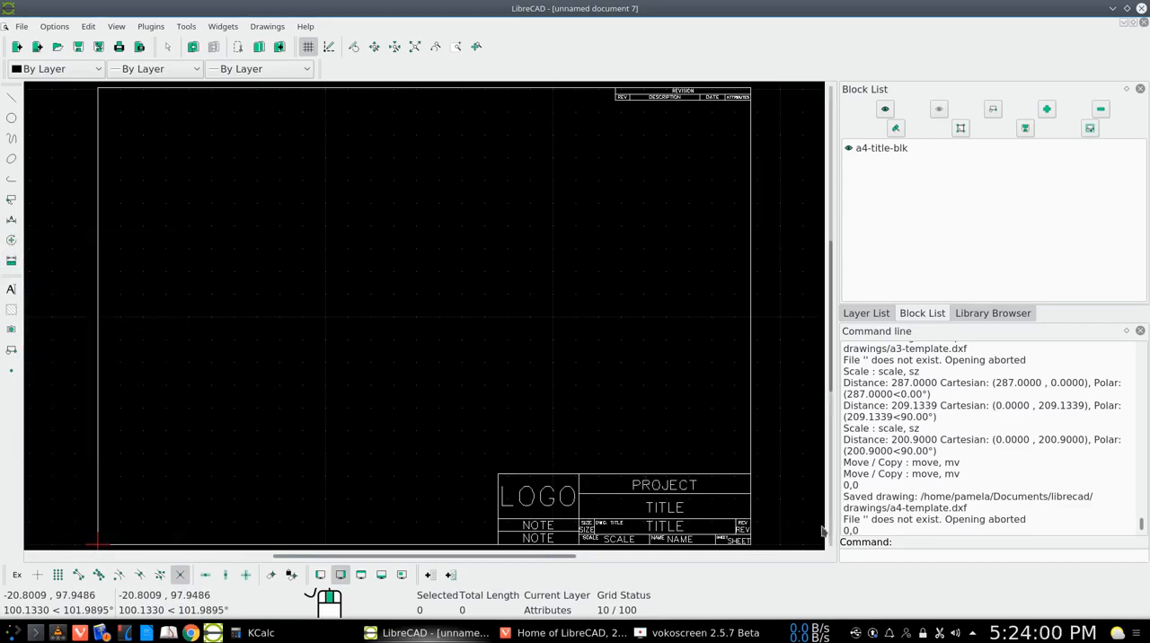
pyautogui.doubleClick(657, 485)
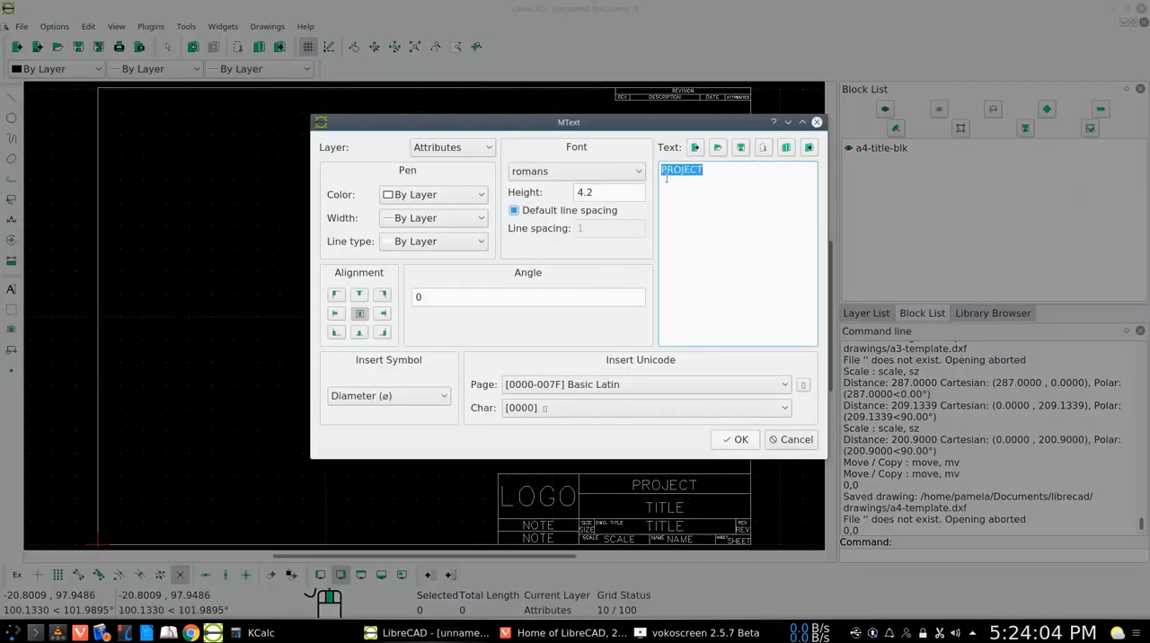
pyautogui.click(676, 198)
pyautogui.write('MY')
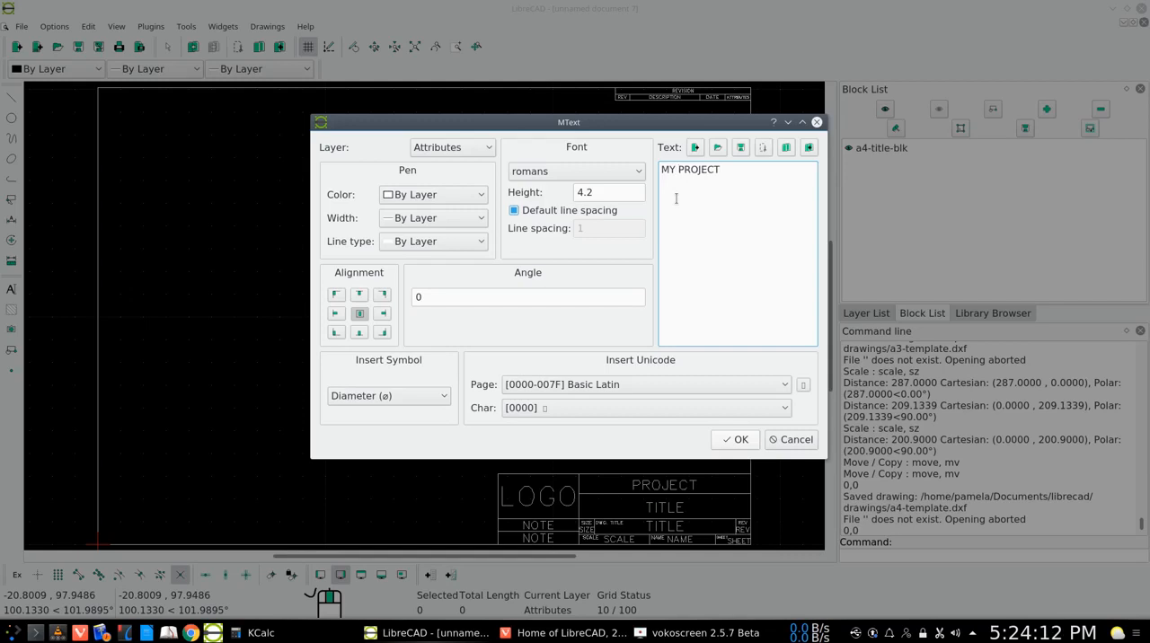
# Set the MY PROJECT text's pen color to Cyan and its width to 0.53mm, and apply the changes
pyautogui.click(481, 197)
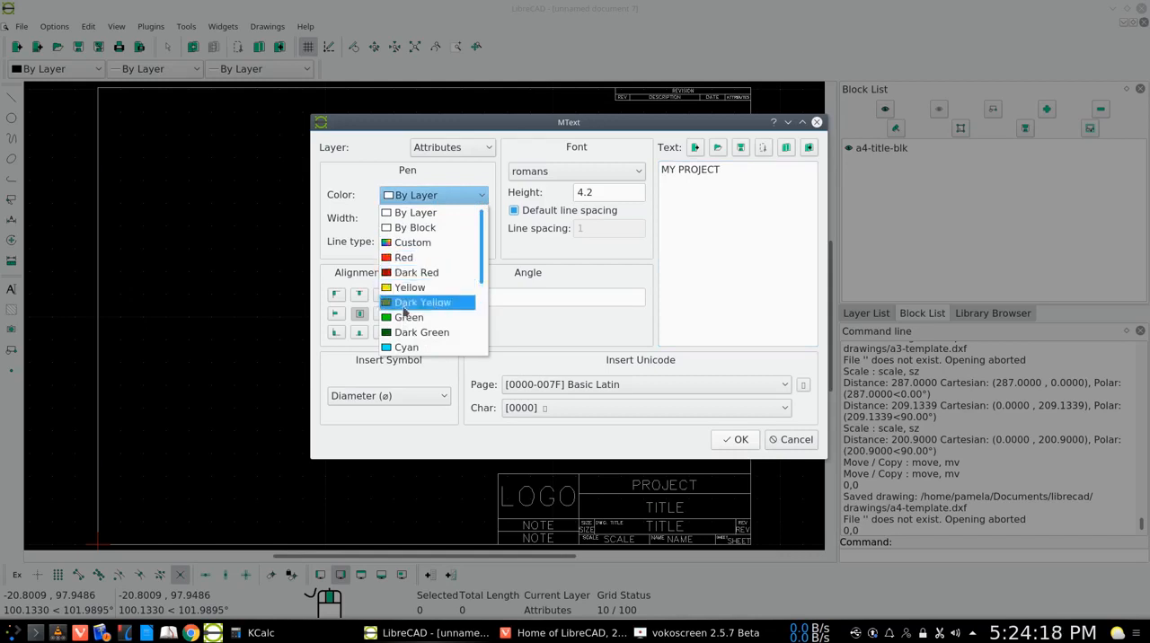
pyautogui.click(402, 347)
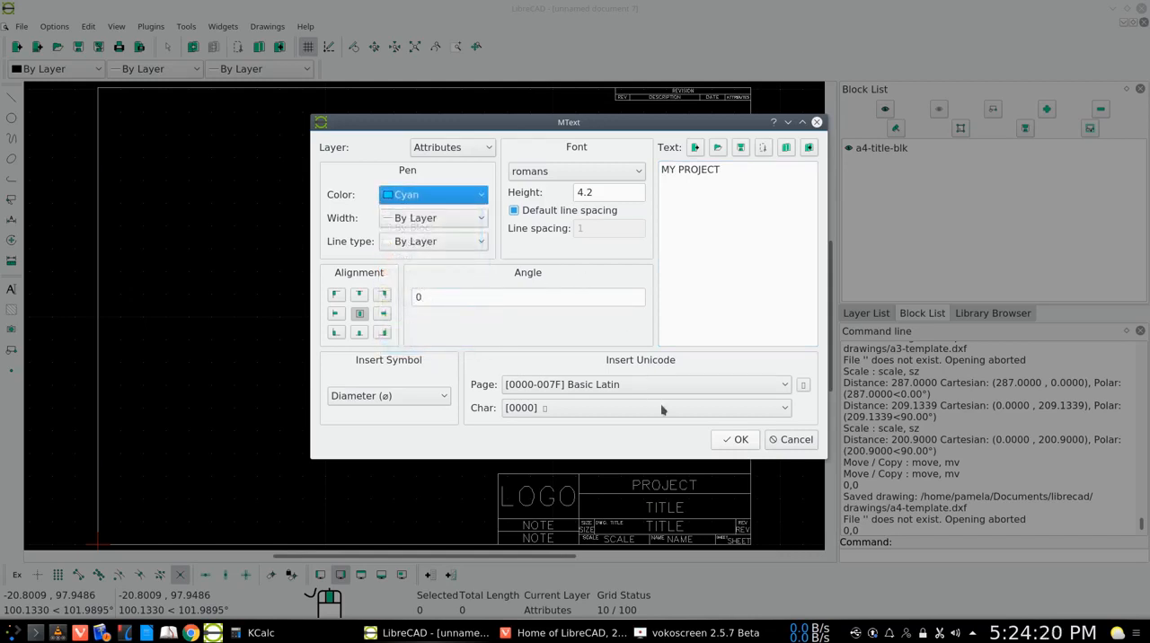
pyautogui.click(482, 221)
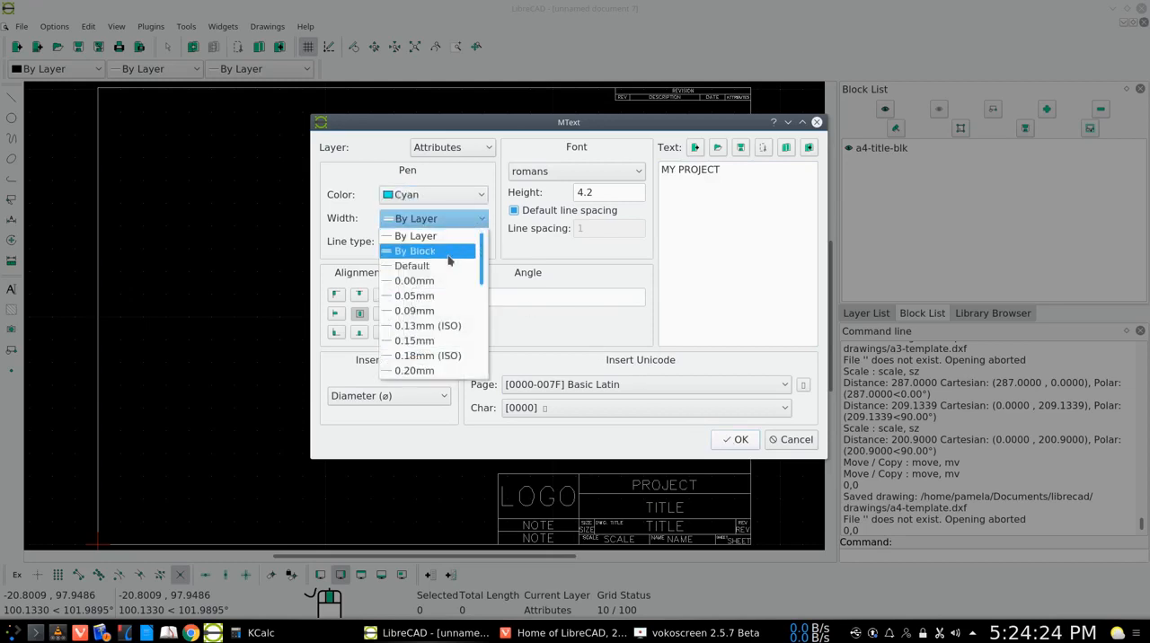
pyautogui.scroll(-2, 445, 287)
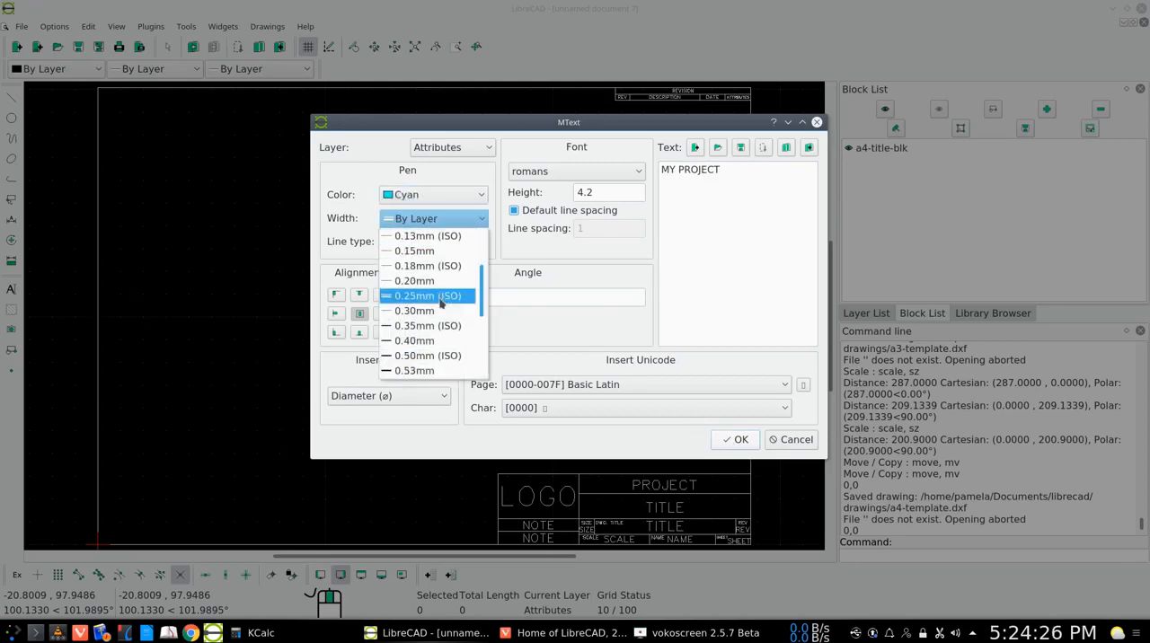
pyautogui.click(420, 371)
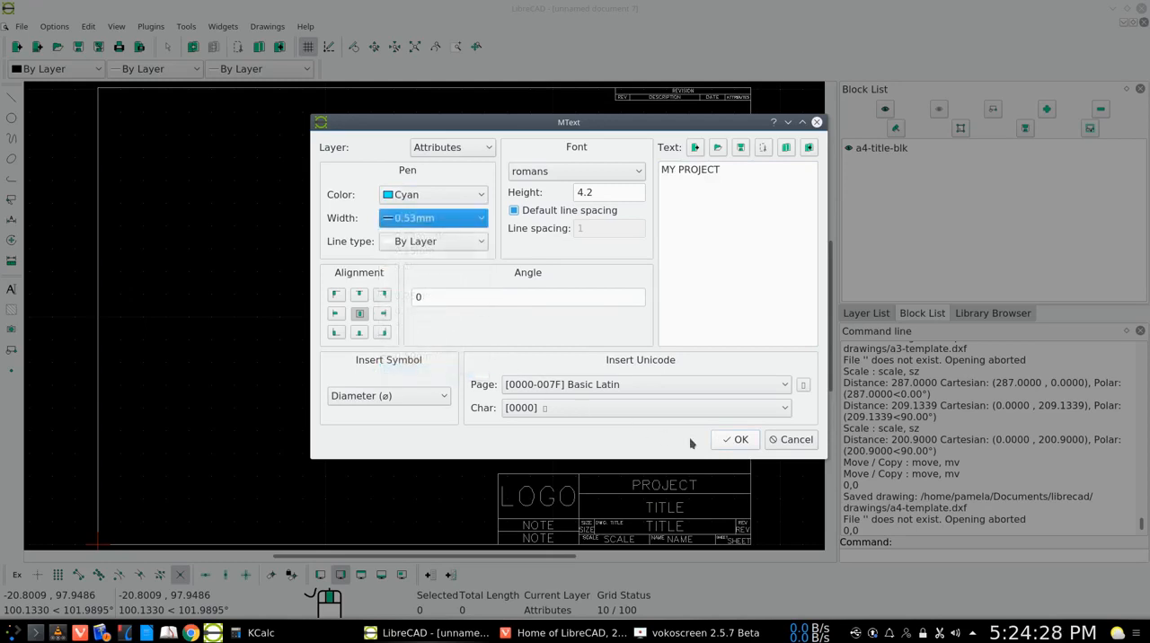
pyautogui.click(735, 441)
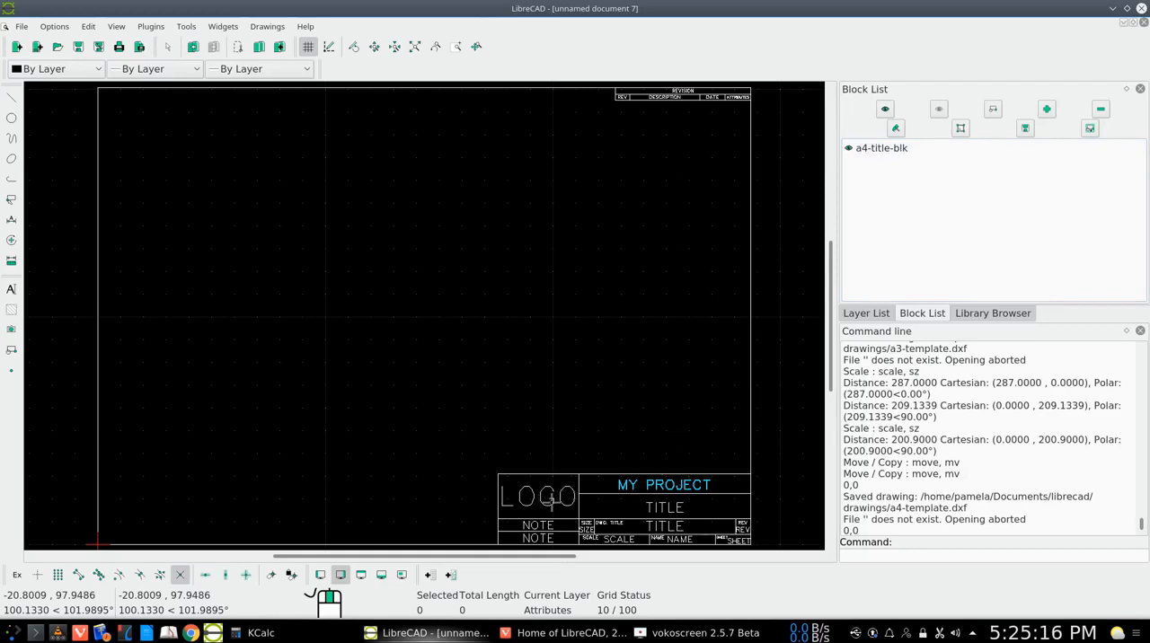
# Open the properties of the TITLE text below MY PROJECT and change its wording to YOUR TITLE
pyautogui.doubleClick(649, 507)
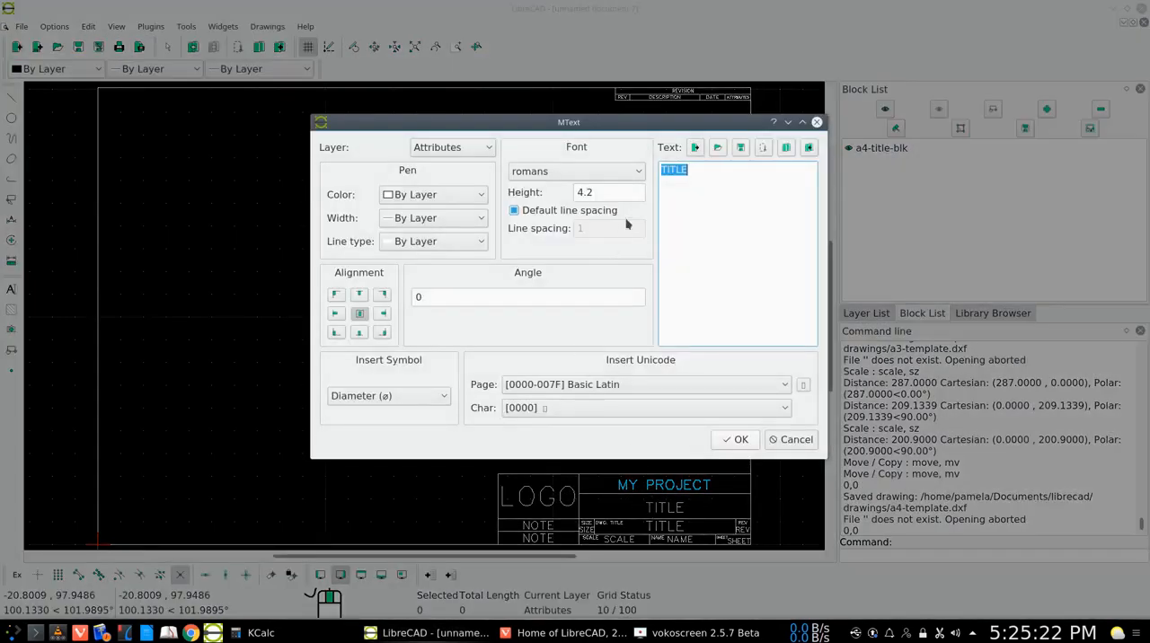
pyautogui.click(663, 168)
pyautogui.write('You')
pyautogui.press('BackSpace')
pyautogui.press('BackSpace')
pyautogui.write('OUR')
# Set the YOUR TITLE text's pen color to Green and its width to 0.60mm, and apply the changes
pyautogui.click(478, 196)
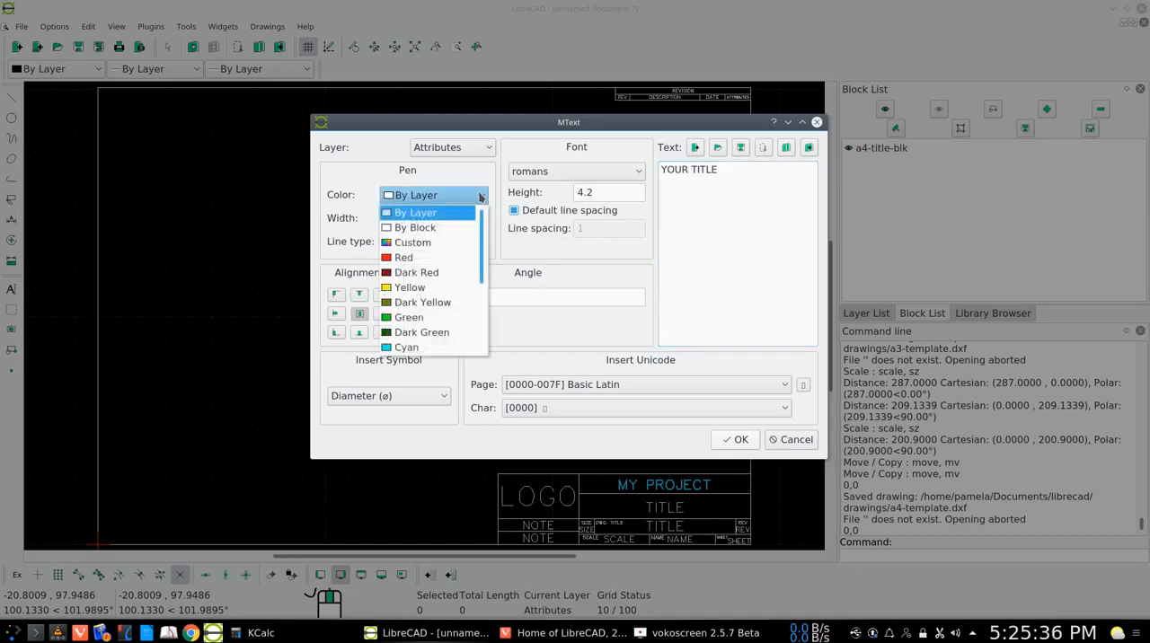
pyautogui.click(426, 319)
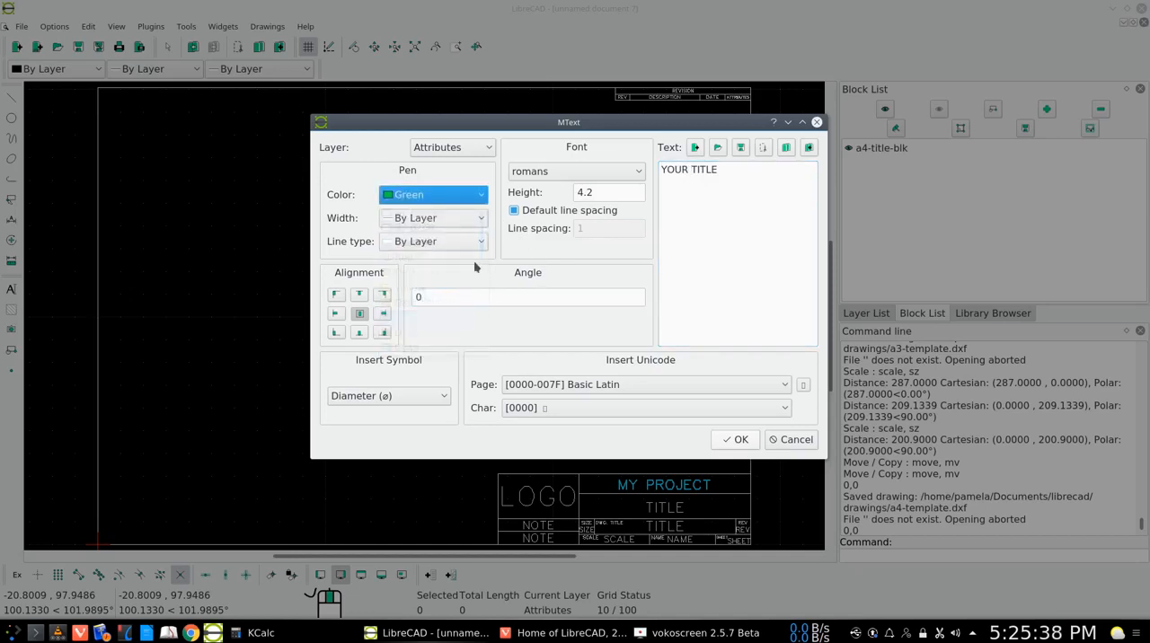
pyautogui.click(480, 243)
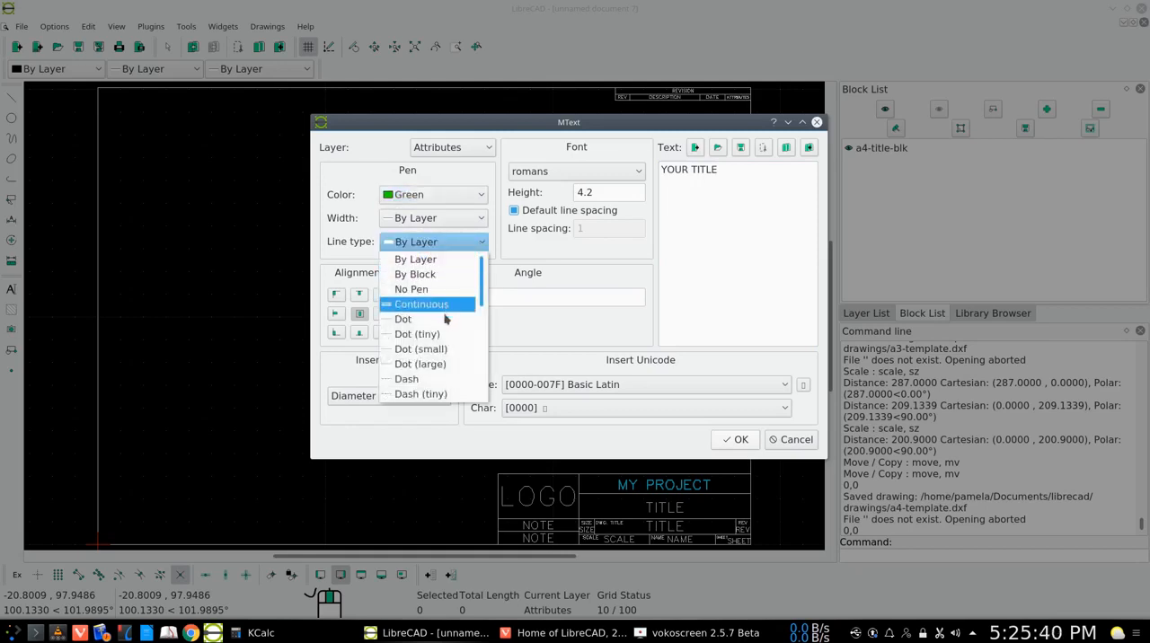
pyautogui.scroll(-5, 441, 328)
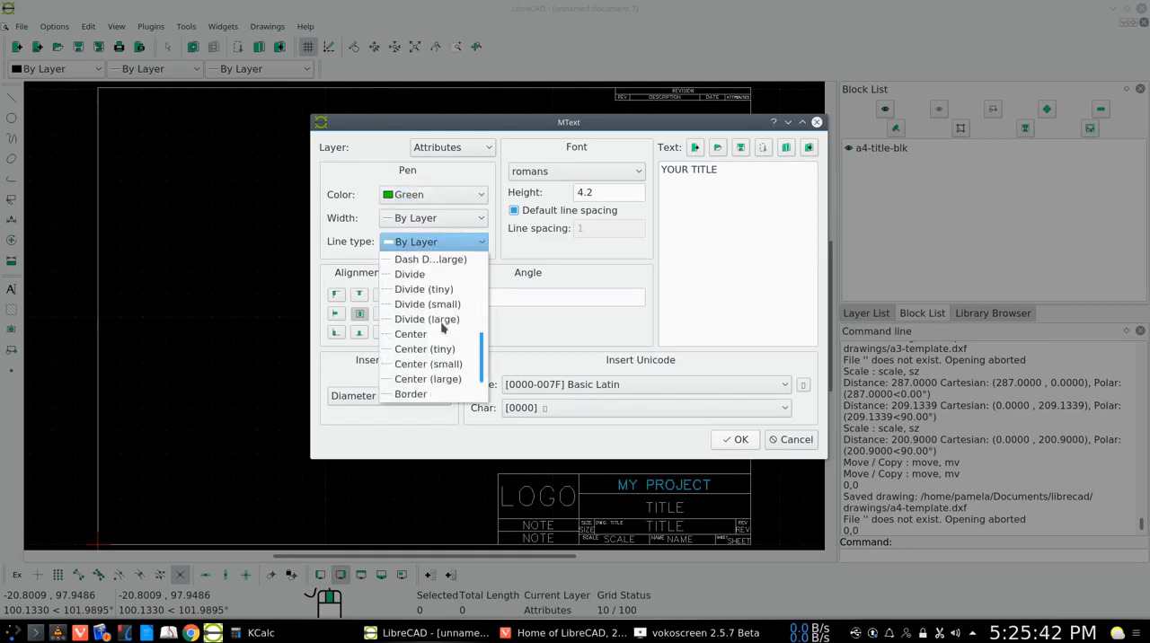
pyautogui.scroll(4, 445, 346)
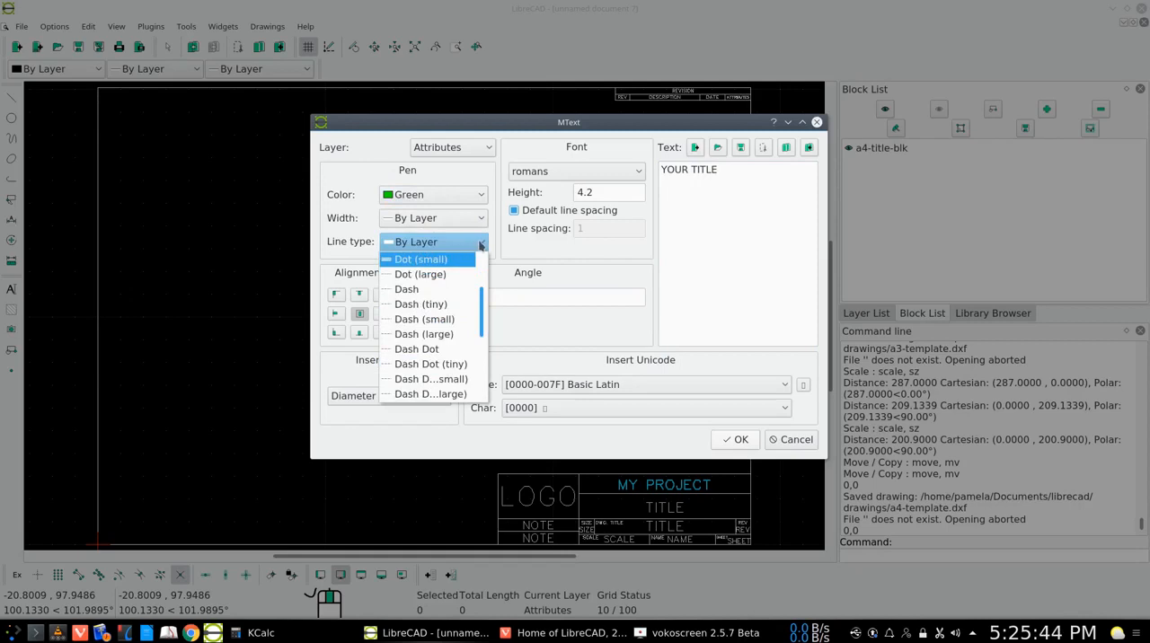
pyautogui.scroll(1, 480, 245)
pyautogui.click(480, 243)
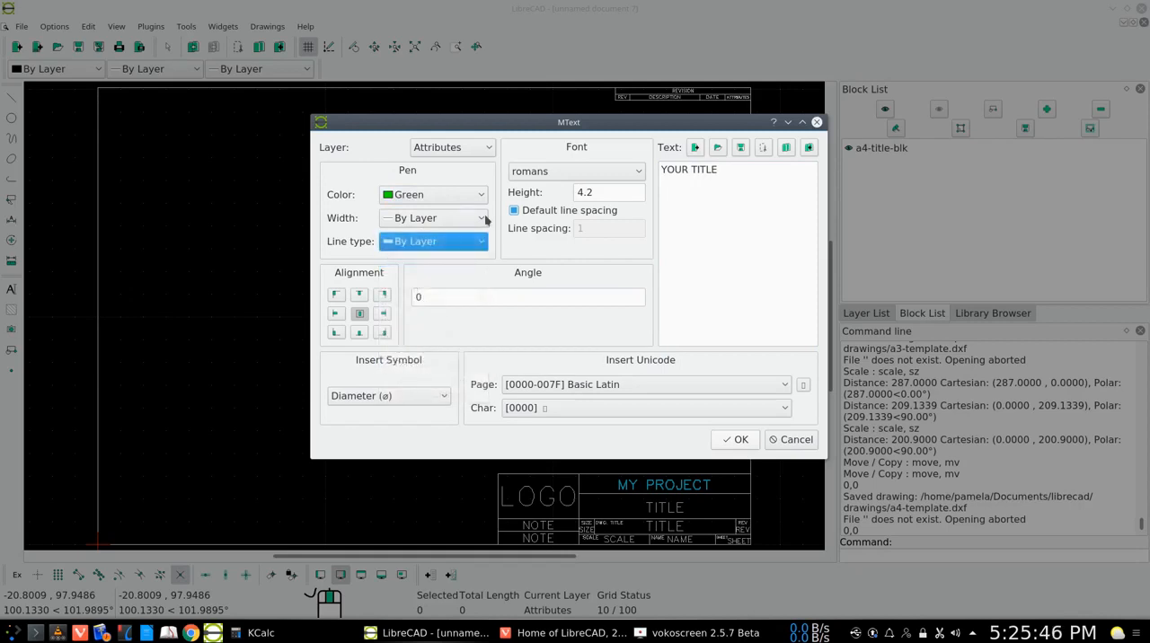
pyautogui.click(480, 218)
pyautogui.scroll(-4, 441, 310)
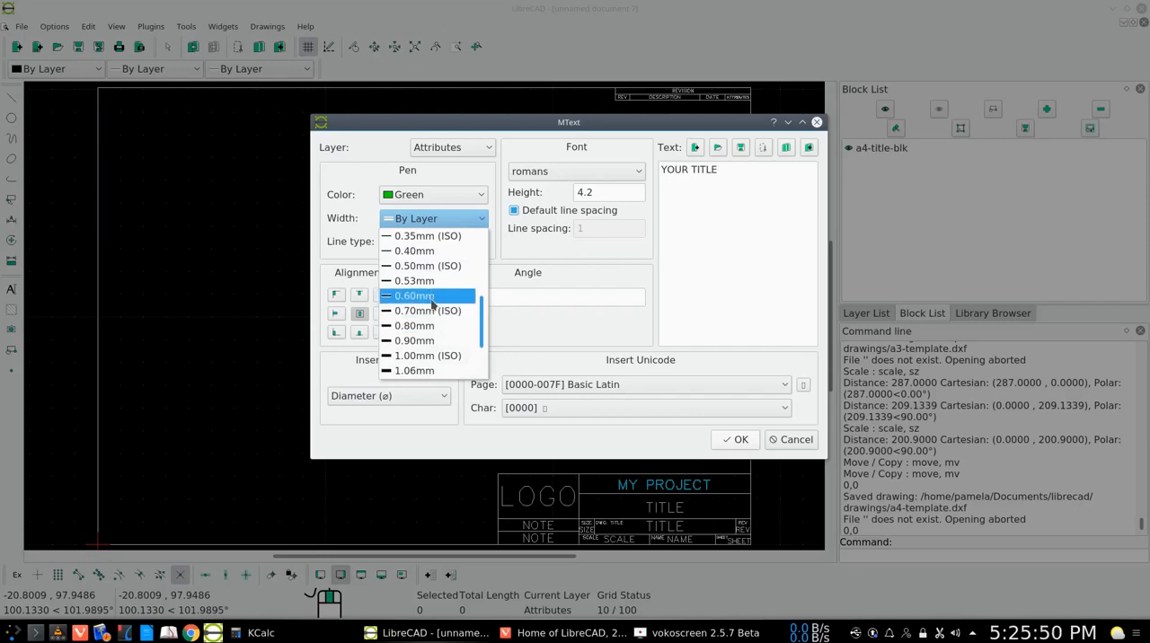
pyautogui.click(432, 296)
pyautogui.click(735, 439)
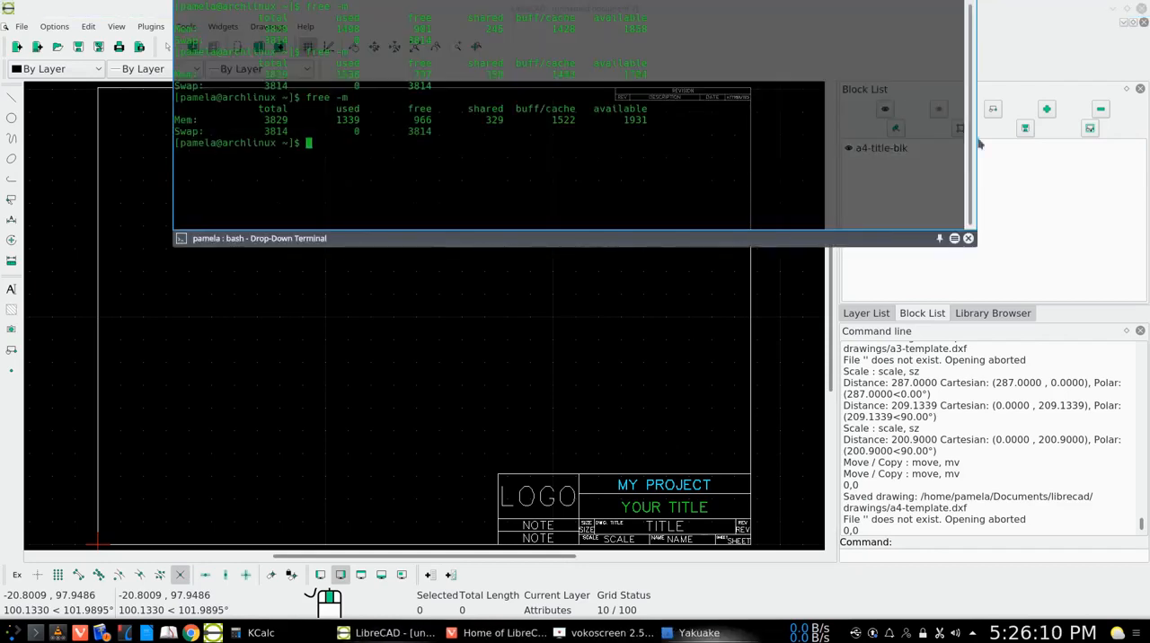
# Return to the drawing's layer list and save the drawing under the new name my-new-drawing in DXF 2007 format
pyautogui.click(1023, 188)
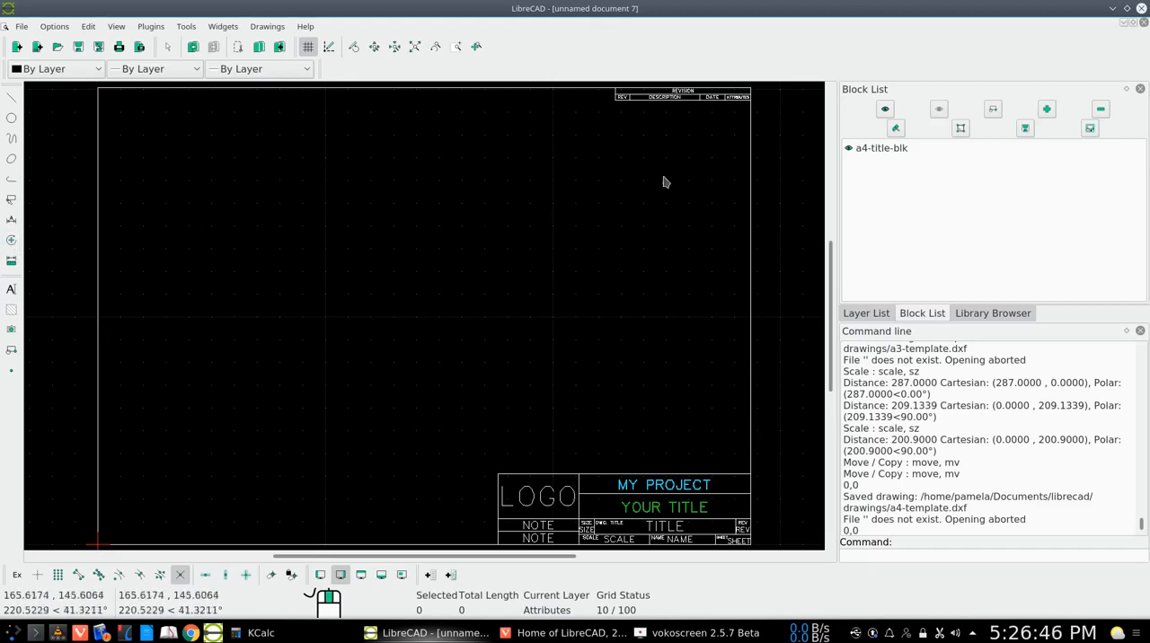
pyautogui.click(866, 313)
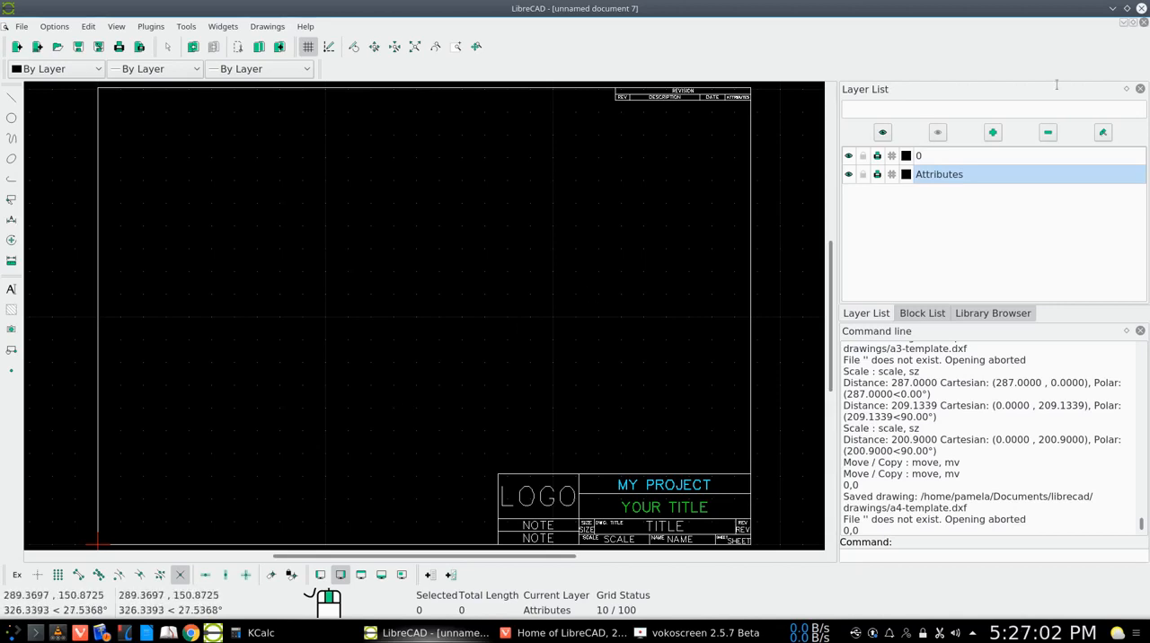
pyautogui.click(99, 48)
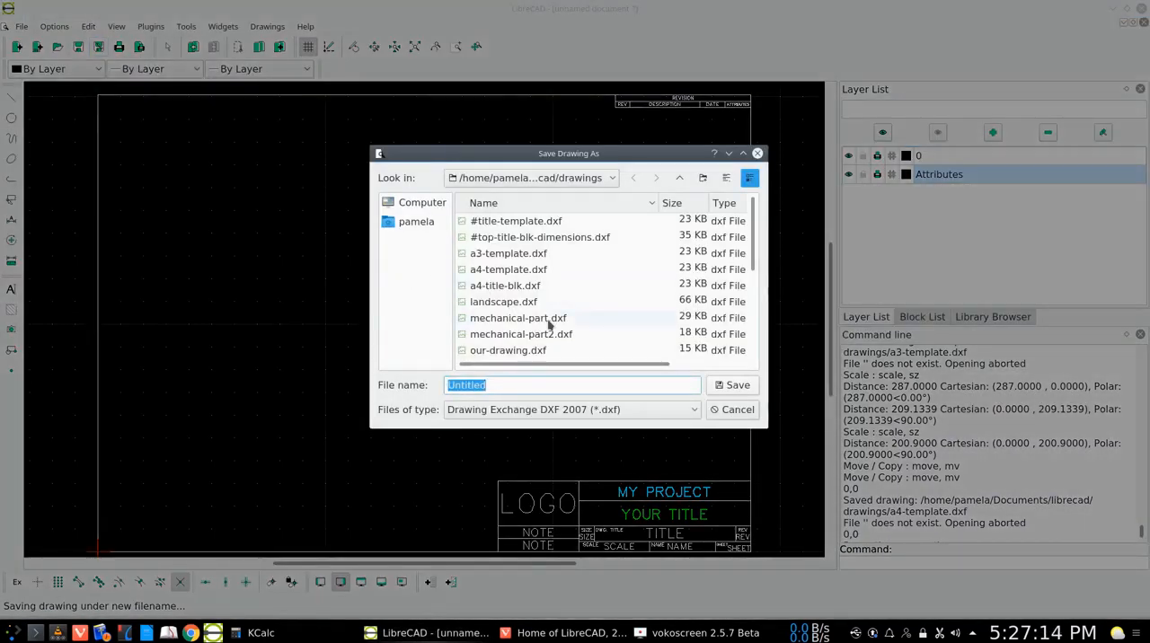
pyautogui.write('my')
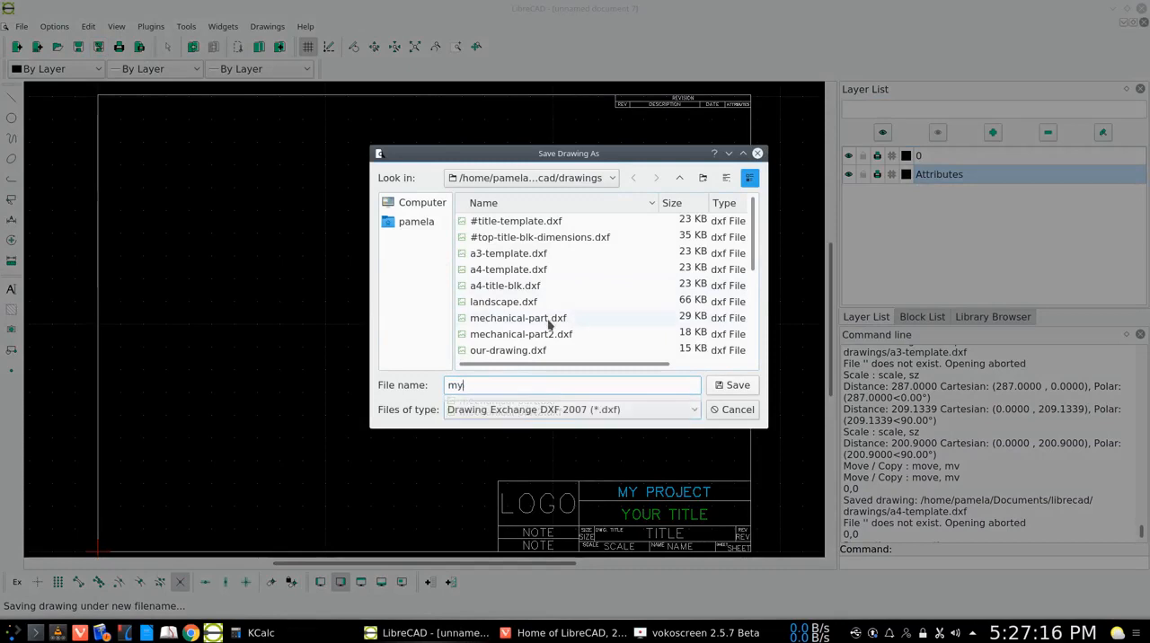
pyautogui.write('-new-deawi')
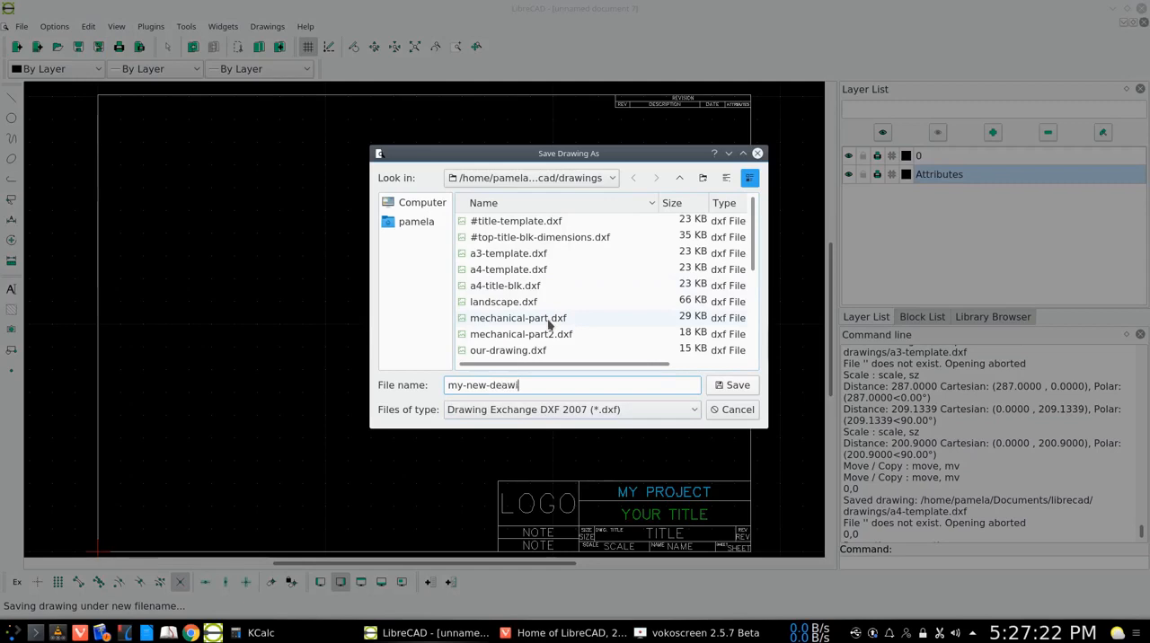
pyautogui.press('BackSpace')
pyautogui.press('BackSpace')
pyautogui.press('BackSpace')
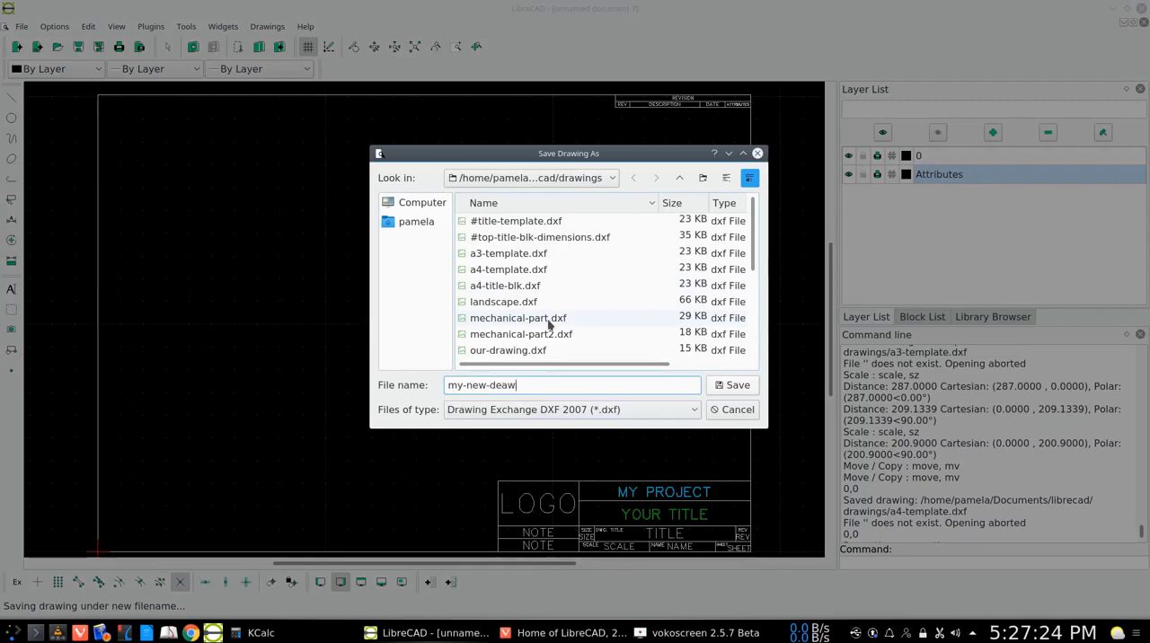
pyautogui.write('awing')
pyautogui.press('Return')
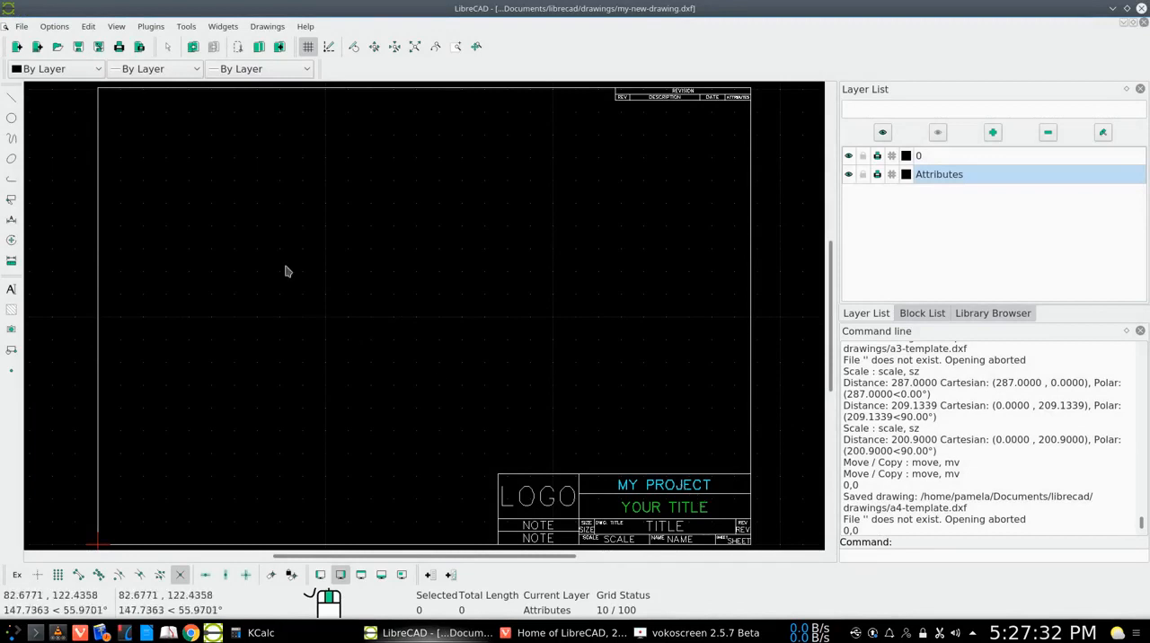
# Close the my-new-drawing file and start a new empty drawing
pyautogui.click(21, 27)
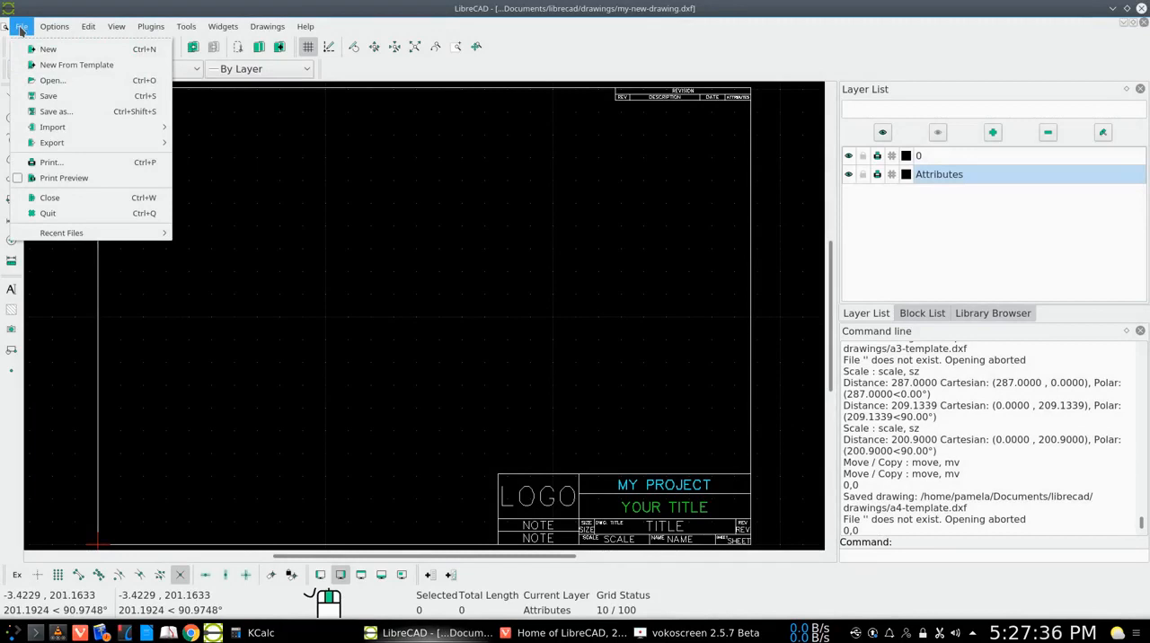
pyautogui.click(45, 197)
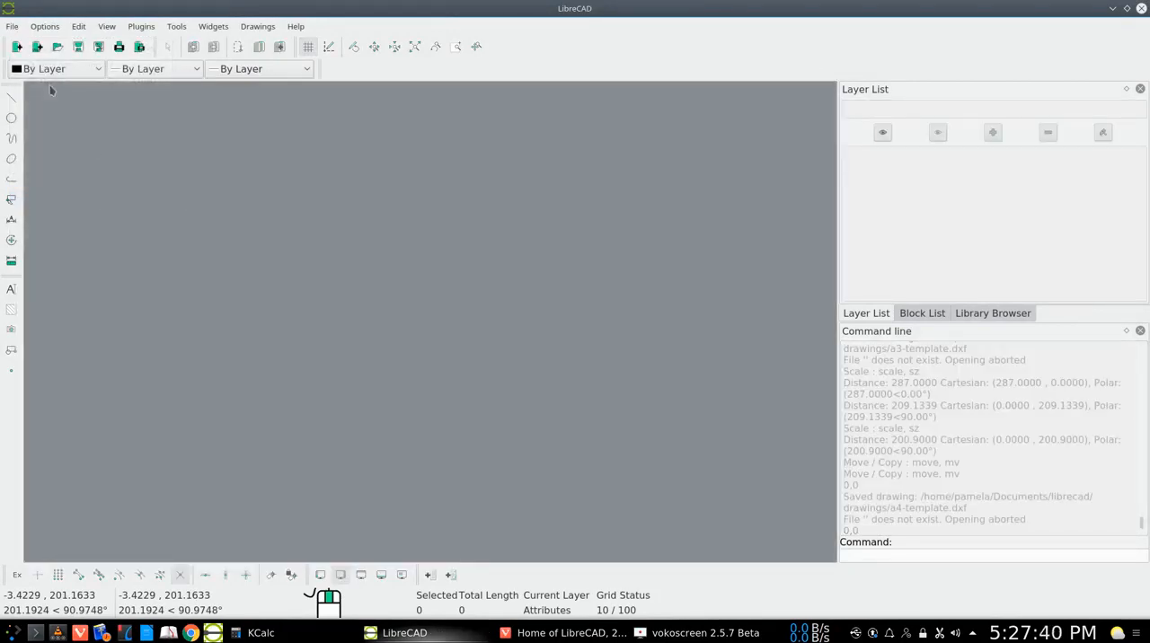
pyautogui.click(17, 48)
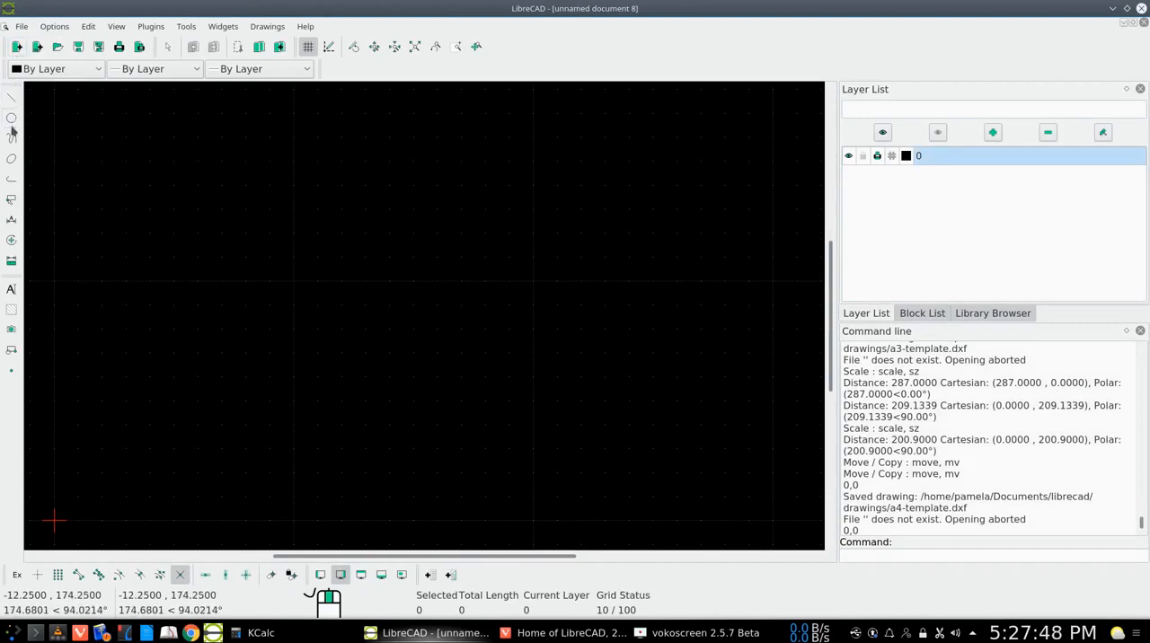
# Import a4-title-blk.dxf as a block into the new drawing with its reference point at the origin, and end the insertion
pyautogui.click(19, 27)
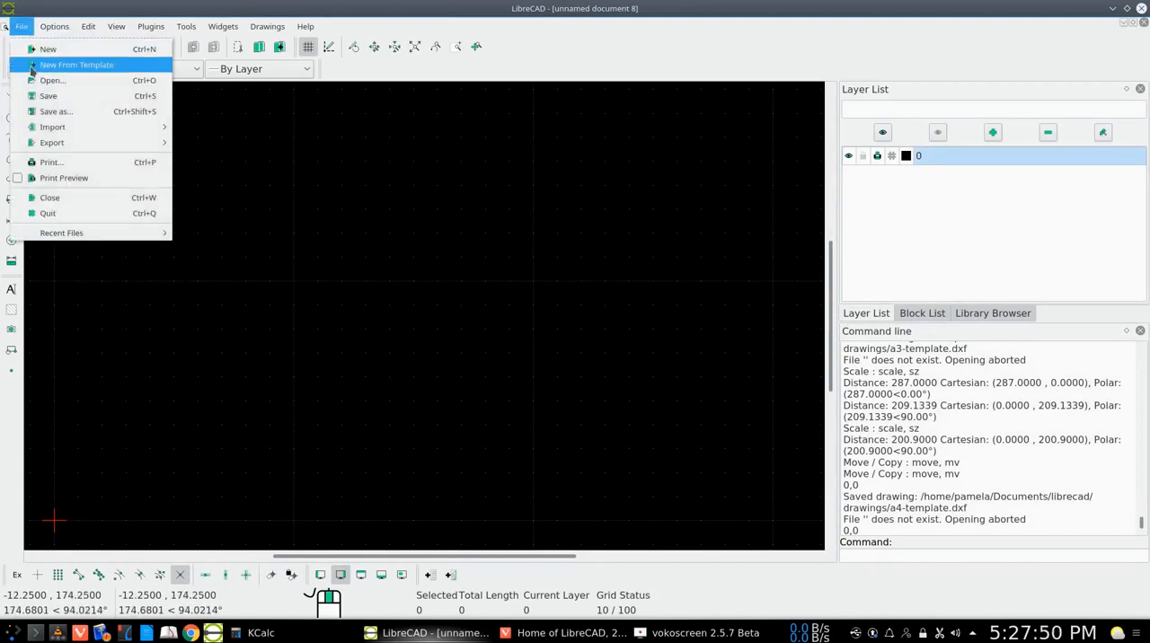
pyautogui.moveTo(75, 133)
pyautogui.click(203, 144)
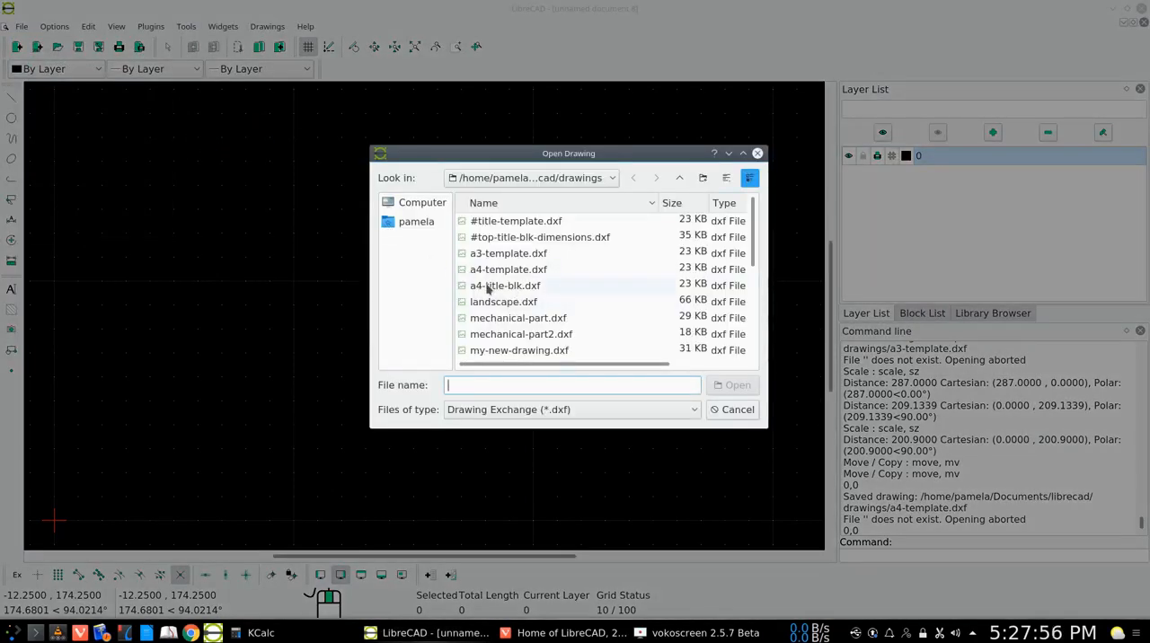
pyautogui.doubleClick(516, 288)
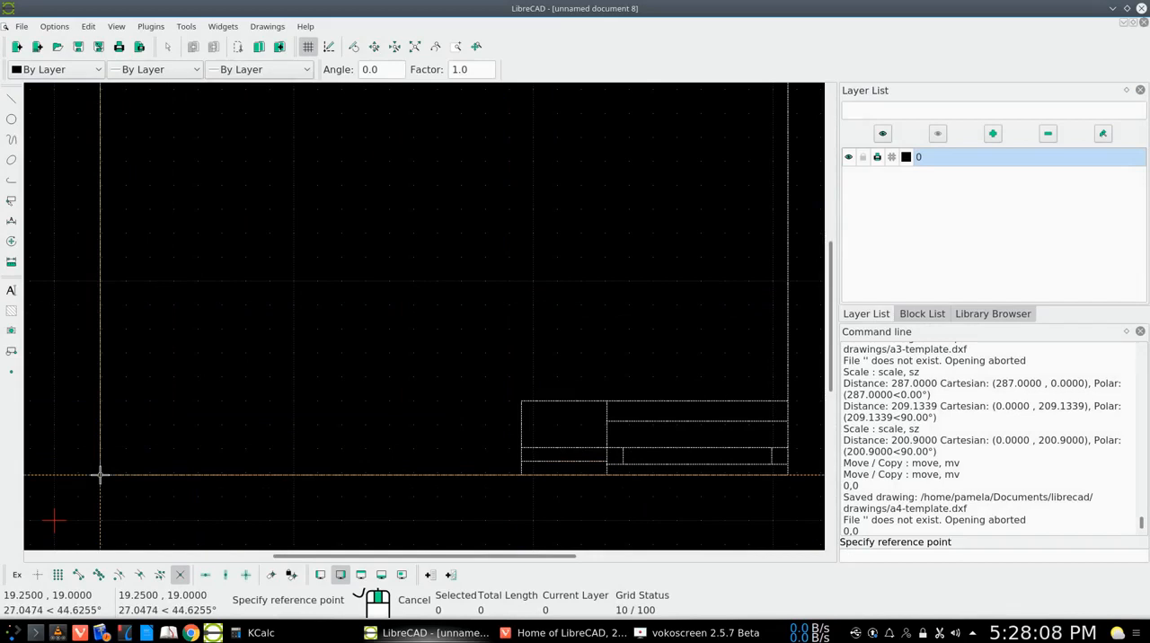
pyautogui.write(',')
pyautogui.press('Return')
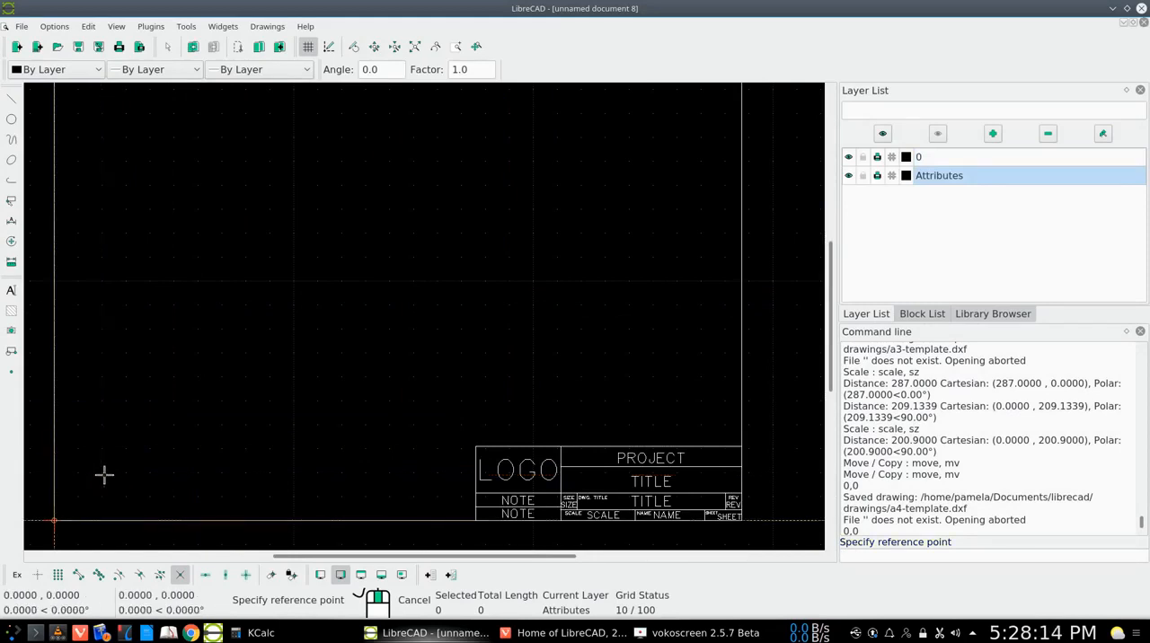
pyautogui.rightClick(102, 475)
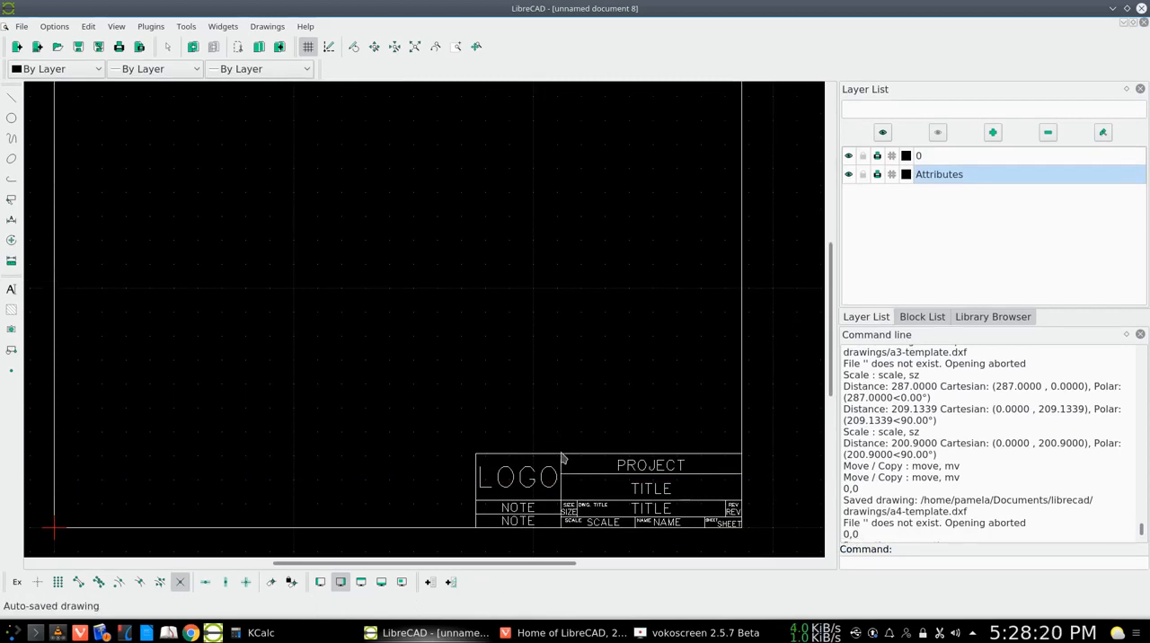
pyautogui.hotkey('ctrl', 'a')
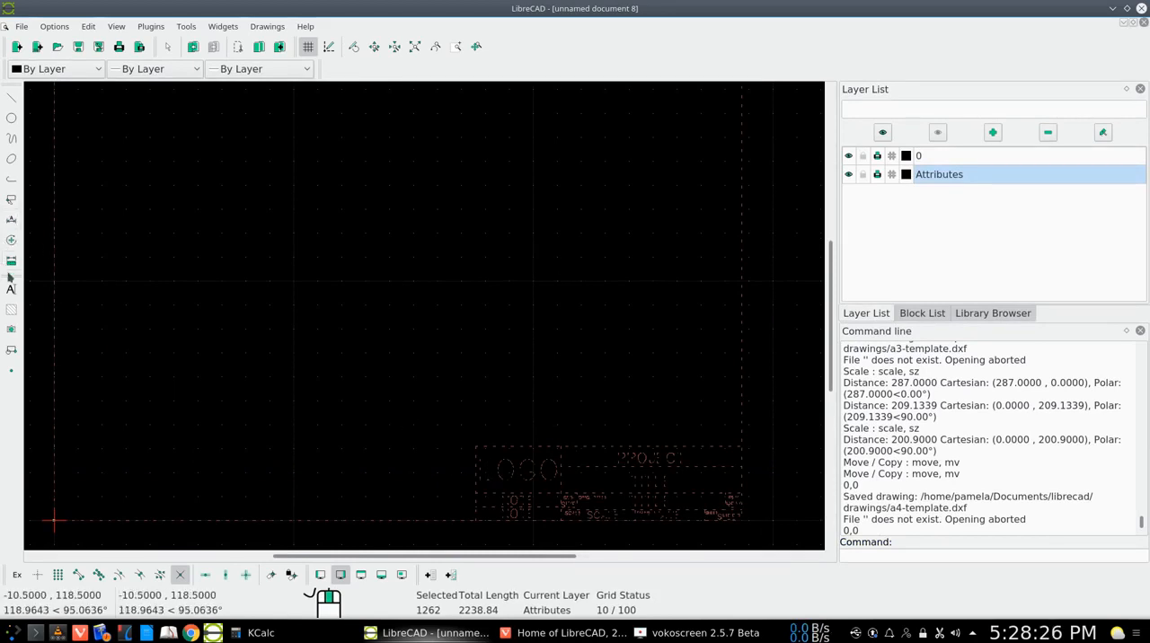
pyautogui.click(11, 242)
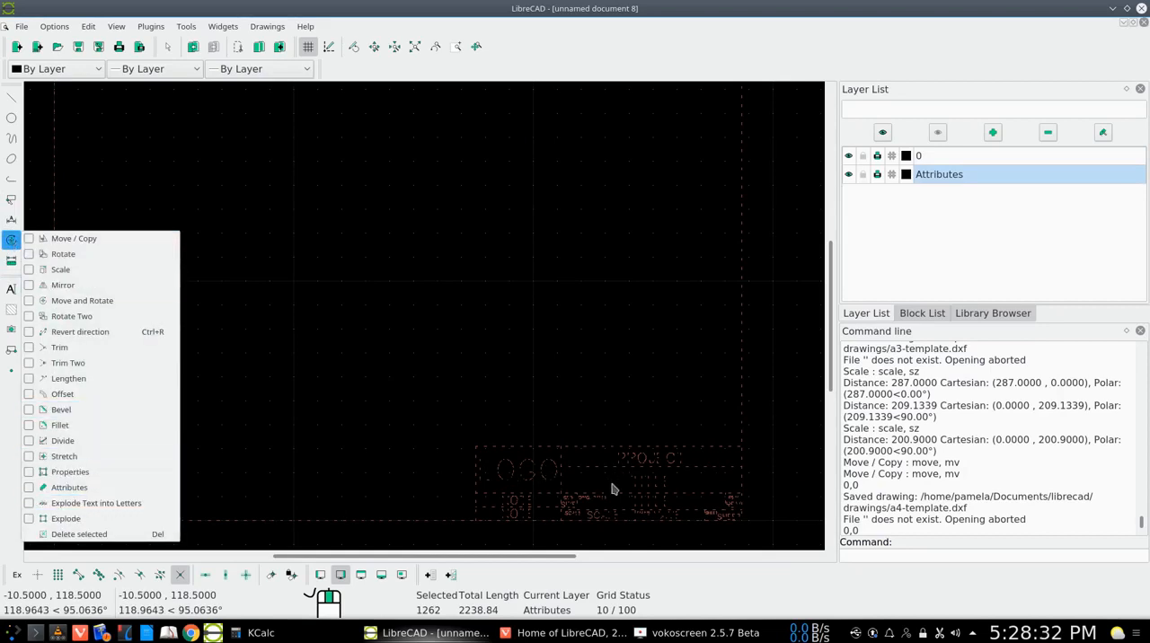
pyautogui.click(250, 382)
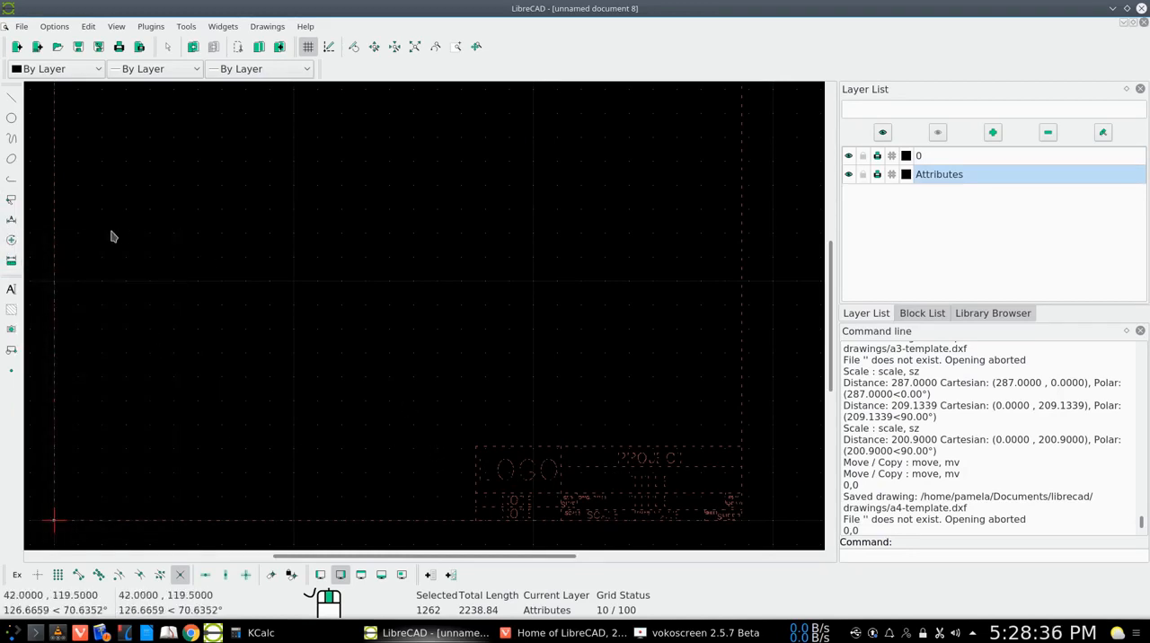
pyautogui.click(13, 203)
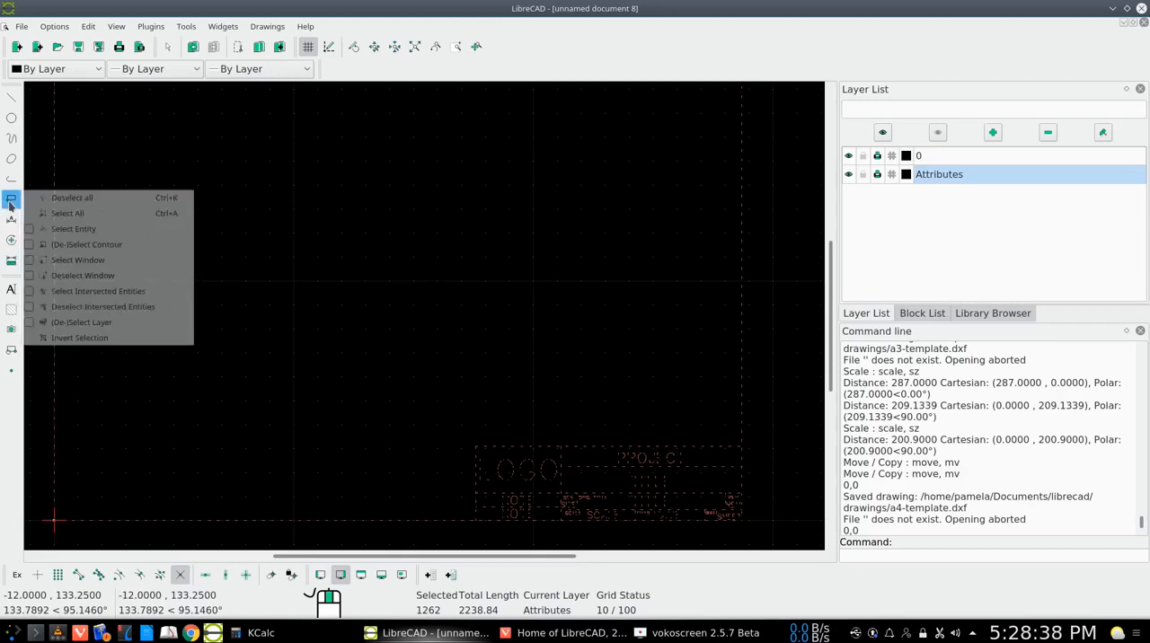
pyautogui.click(77, 201)
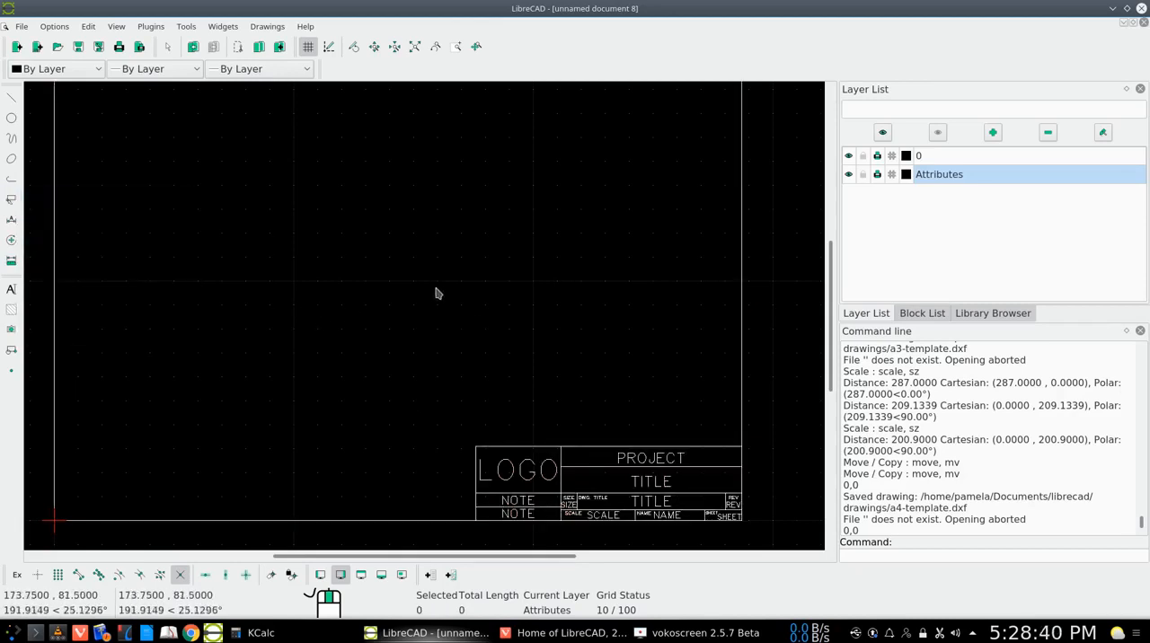
# Fit the title block in view, close the unnamed drawing without saving, and switch to the browser with the LibreCAD home page
pyautogui.click(416, 48)
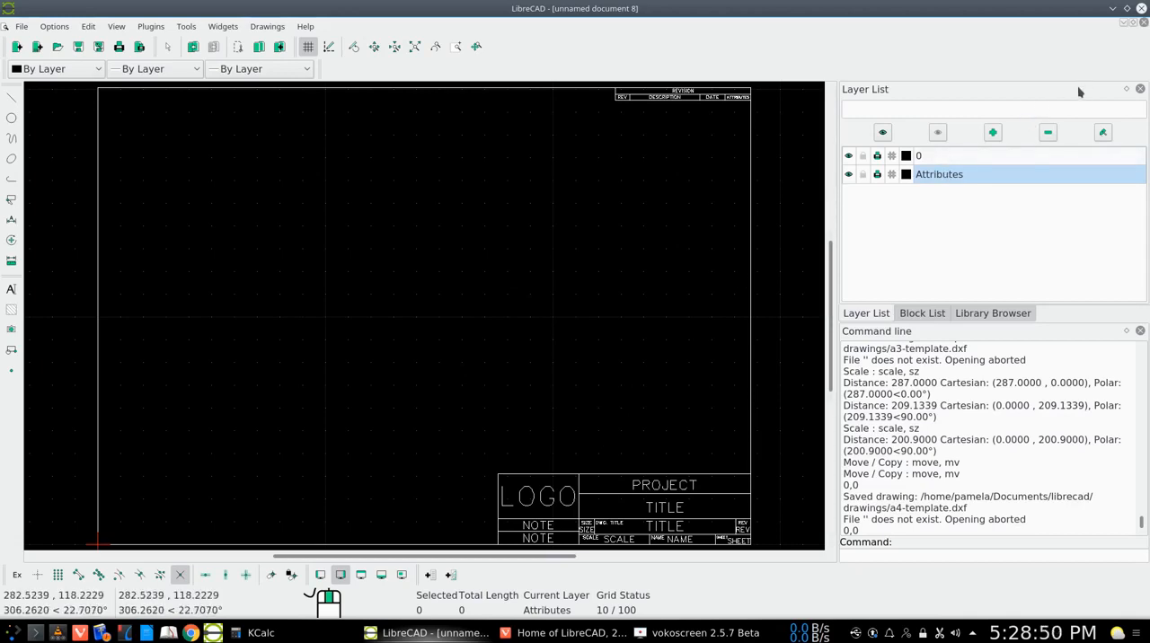
pyautogui.click(21, 27)
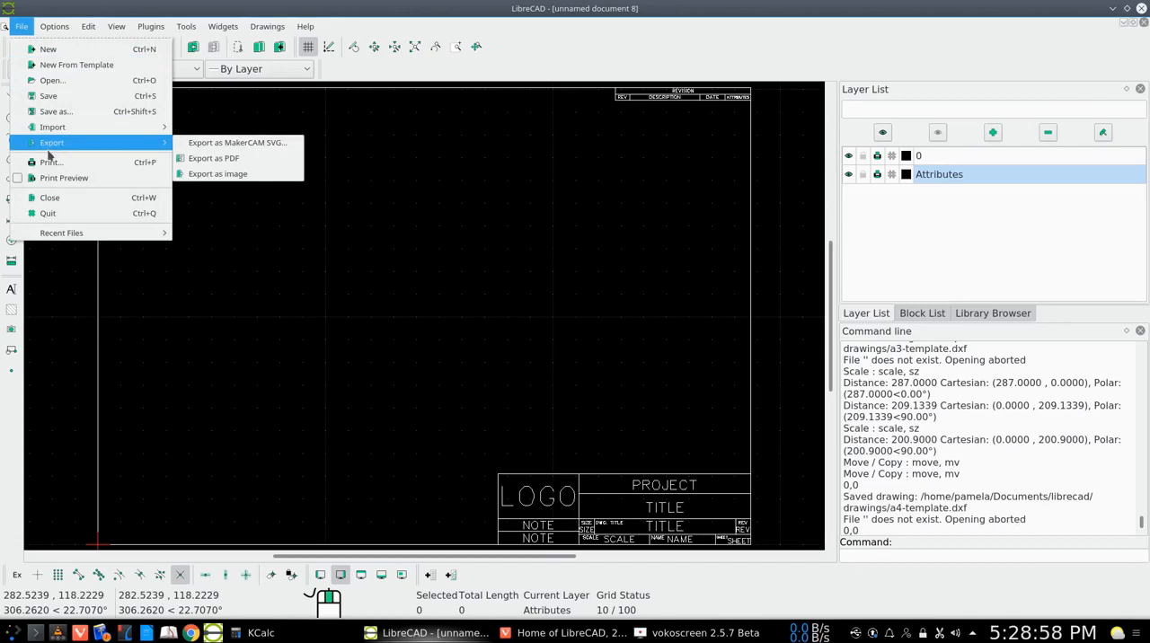
pyautogui.click(52, 198)
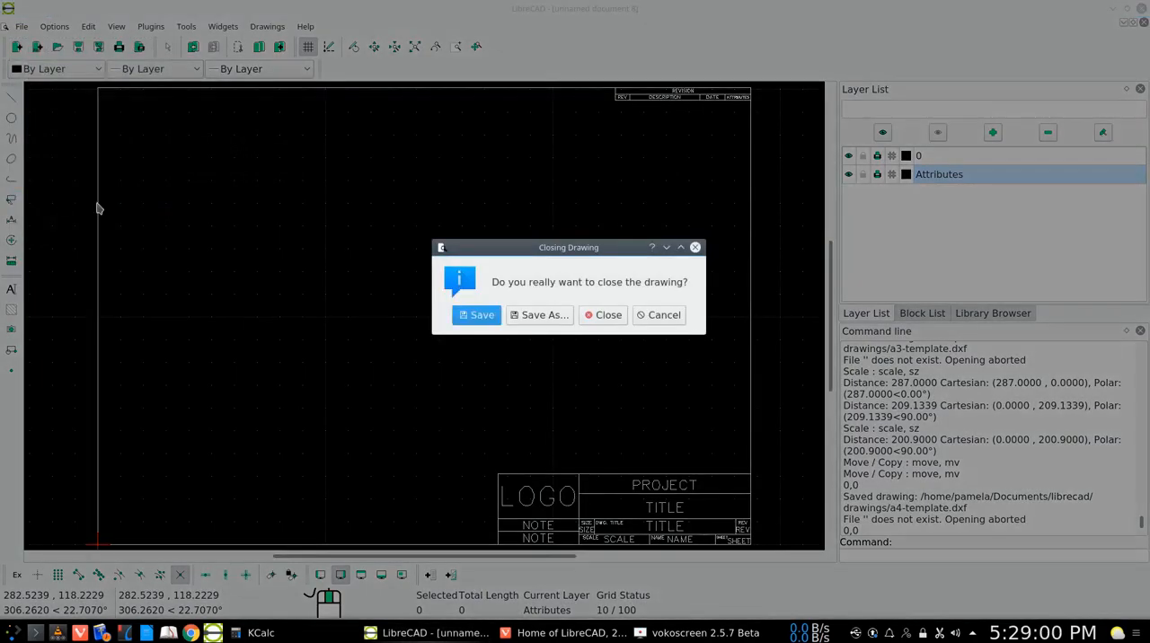
pyautogui.click(602, 315)
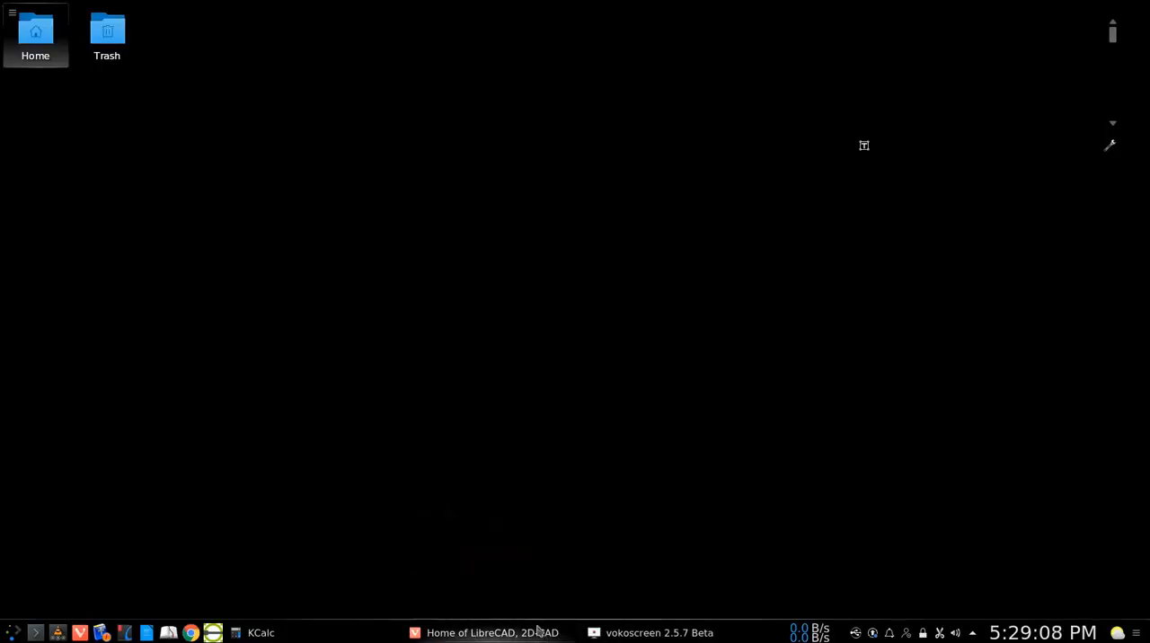
pyautogui.click(474, 631)
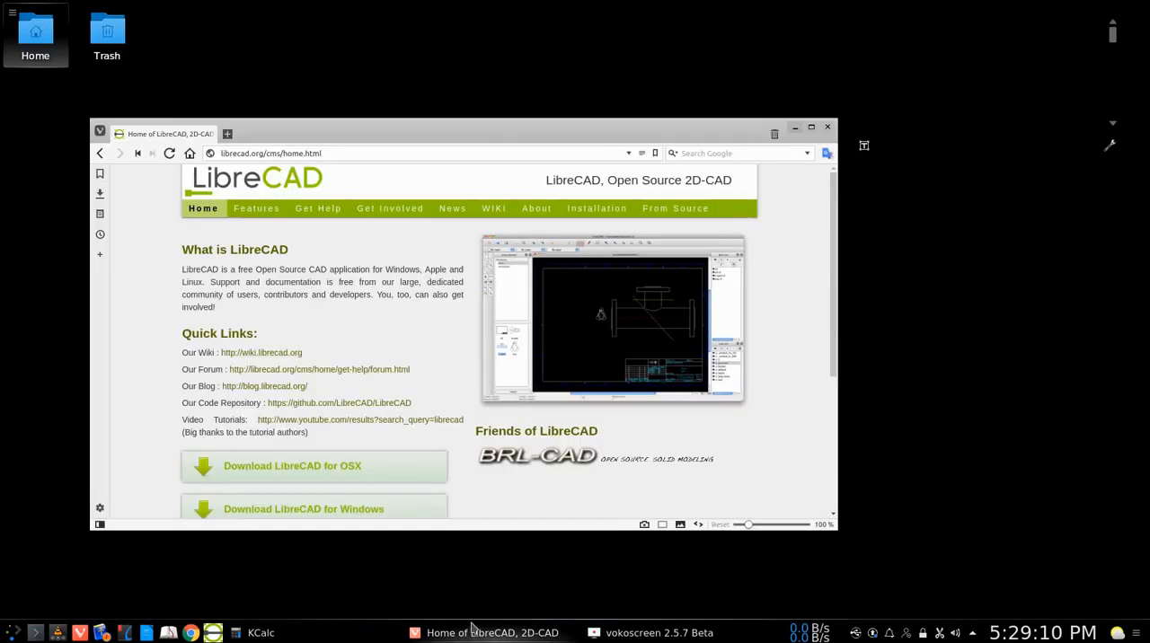